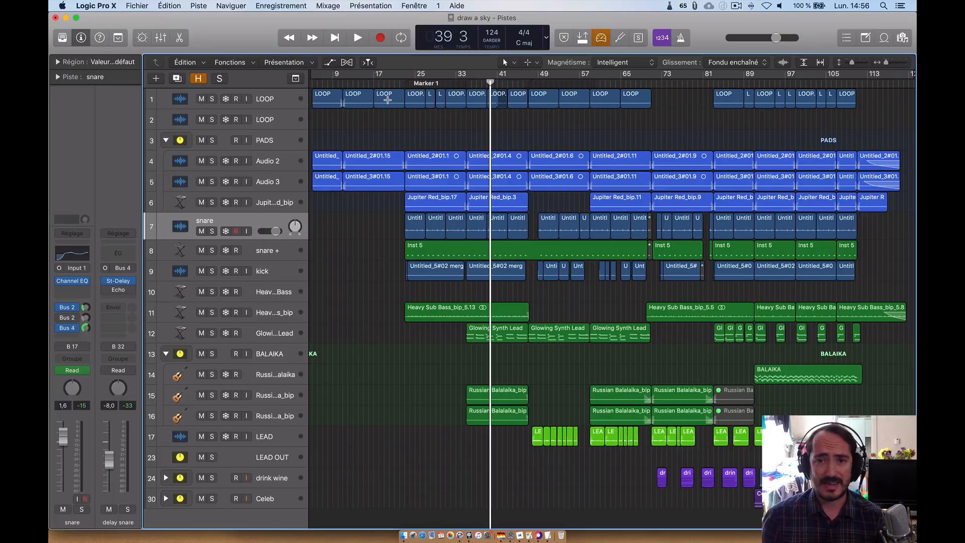
# Step: Solo the two LOOP tracks, play them from the start of the song, and show the first LOOP track's channel strip
pyautogui.click(212, 99)
pyautogui.press('c')
pyautogui.press('space')
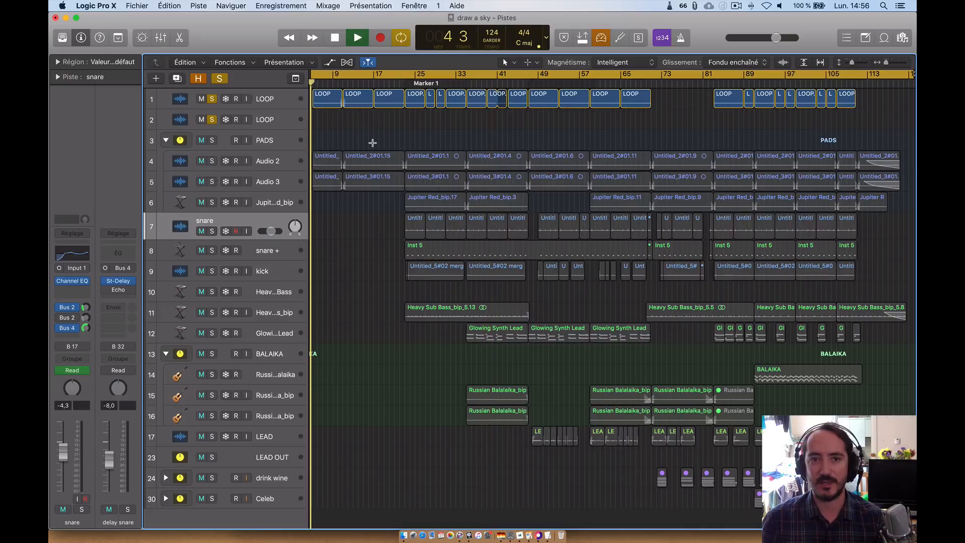
pyautogui.press('c')
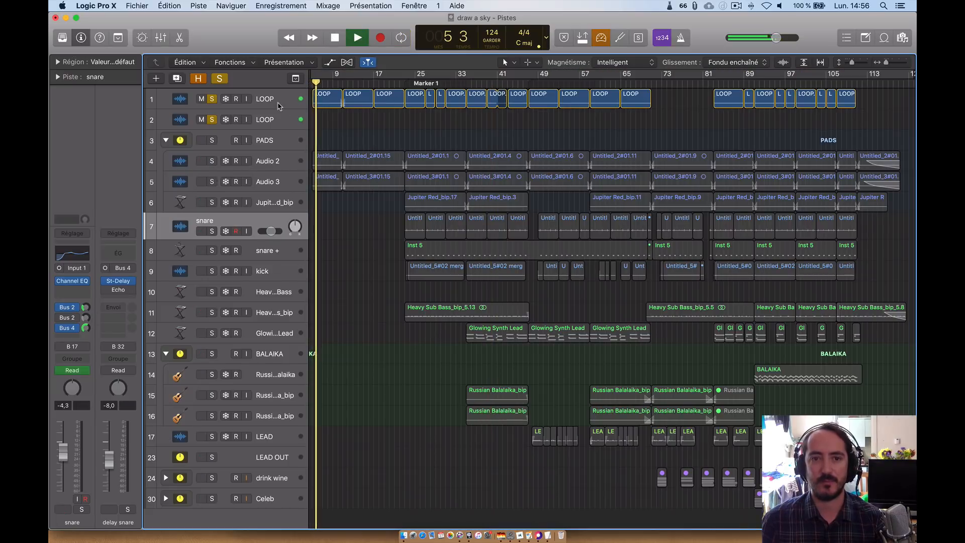
pyautogui.click(279, 106)
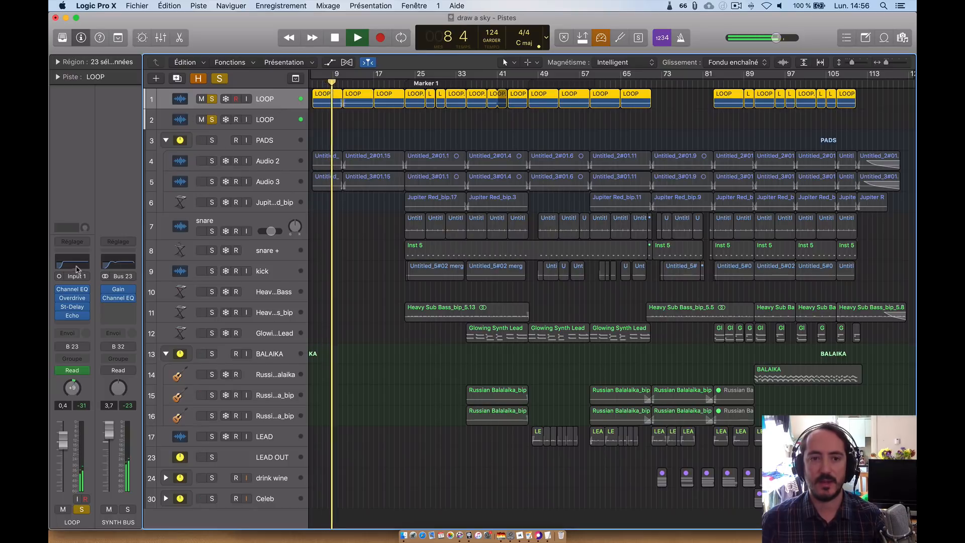
pyautogui.press('space')
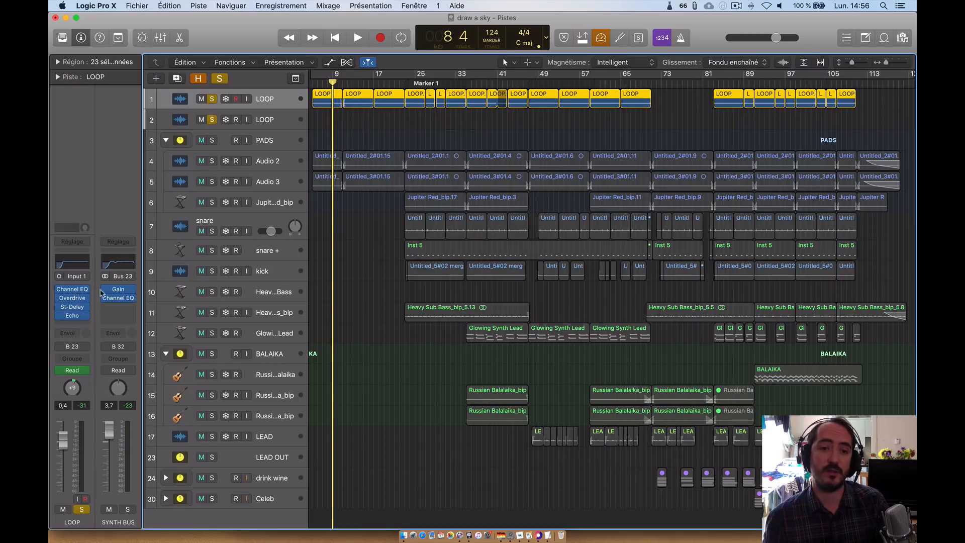
# Step: Examine the first LOOP track's Overdrive plug-in during playback and close its window
pyautogui.click(73, 298)
pyautogui.press('space')
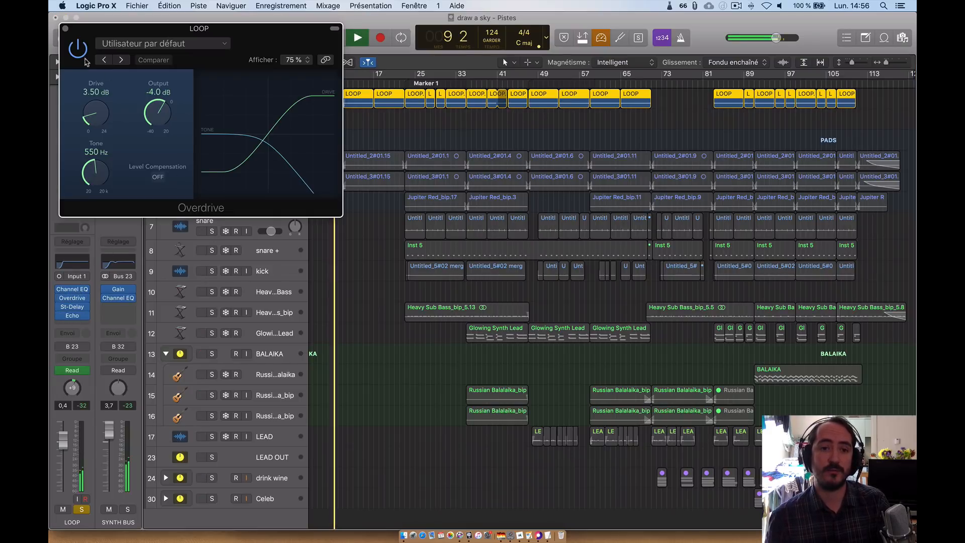
pyautogui.press('space')
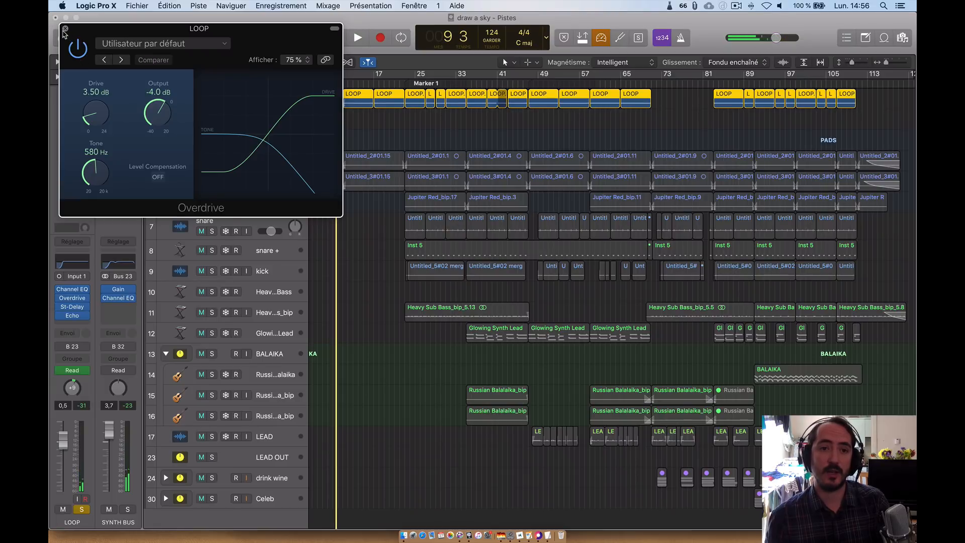
pyautogui.click(64, 29)
# Step: Compare the LOOP track's sound with its Channel EQ, Overdrive, St-Delay and Echo inserts bypassed and re-enabled
pyautogui.moveTo(59, 289); pyautogui.dragTo(59, 310)
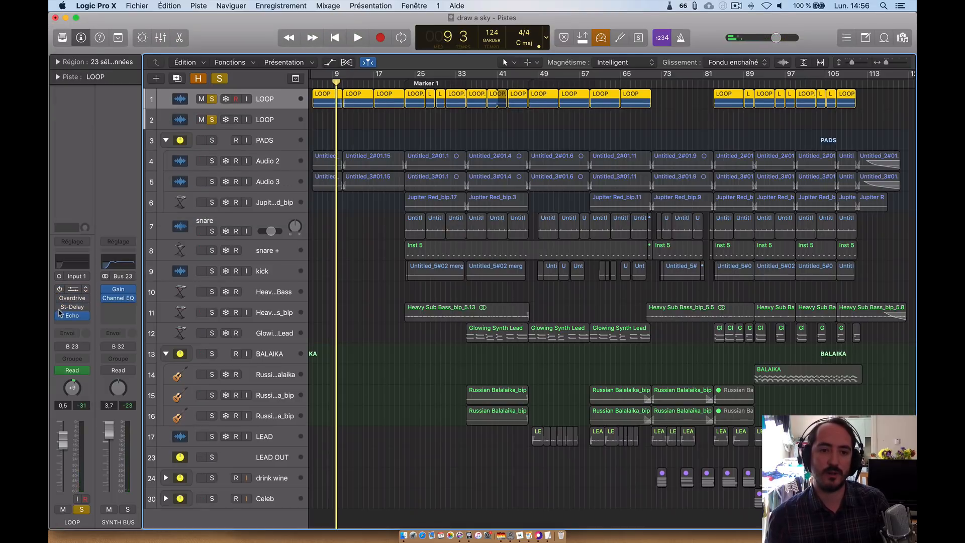
pyautogui.press('space')
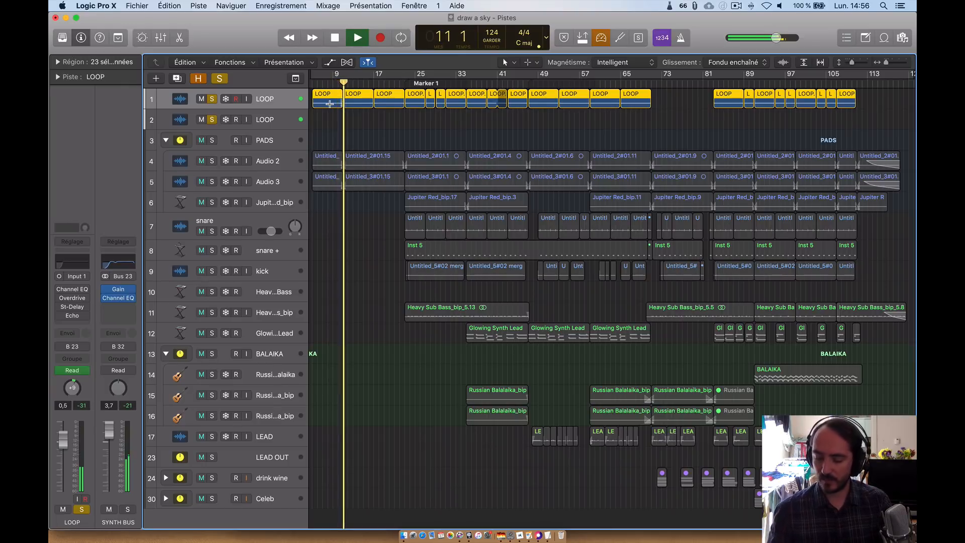
pyautogui.press('space')
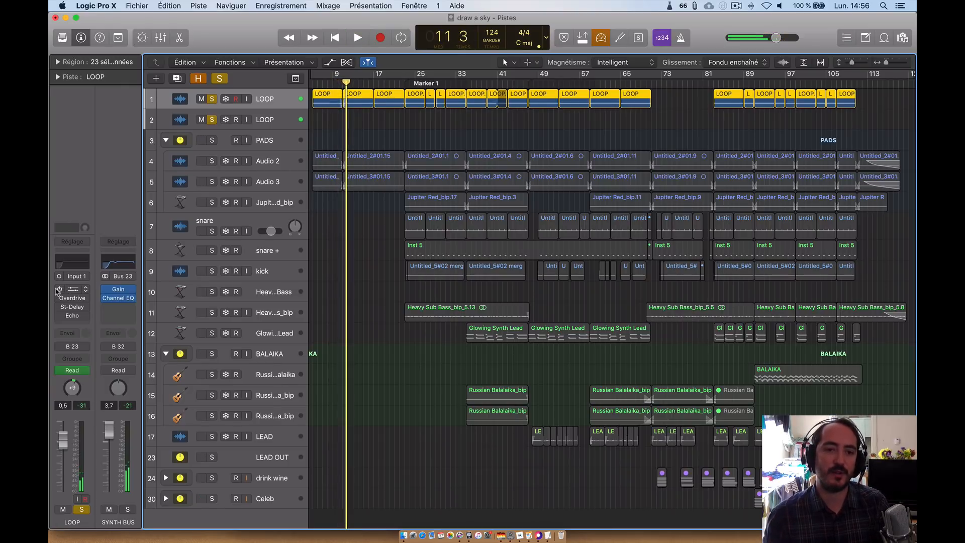
pyautogui.moveTo(59, 289); pyautogui.dragTo(58, 325)
pyautogui.press('space')
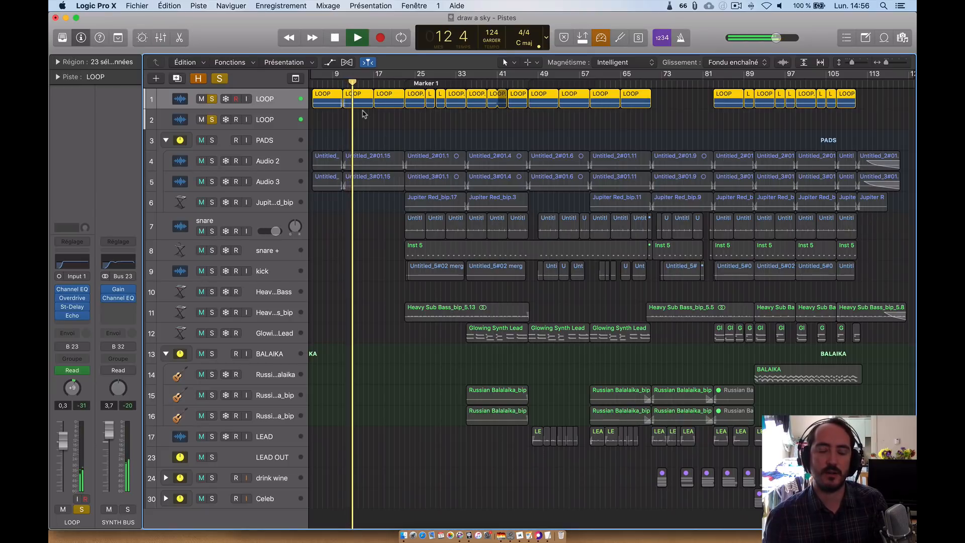
pyautogui.press('space')
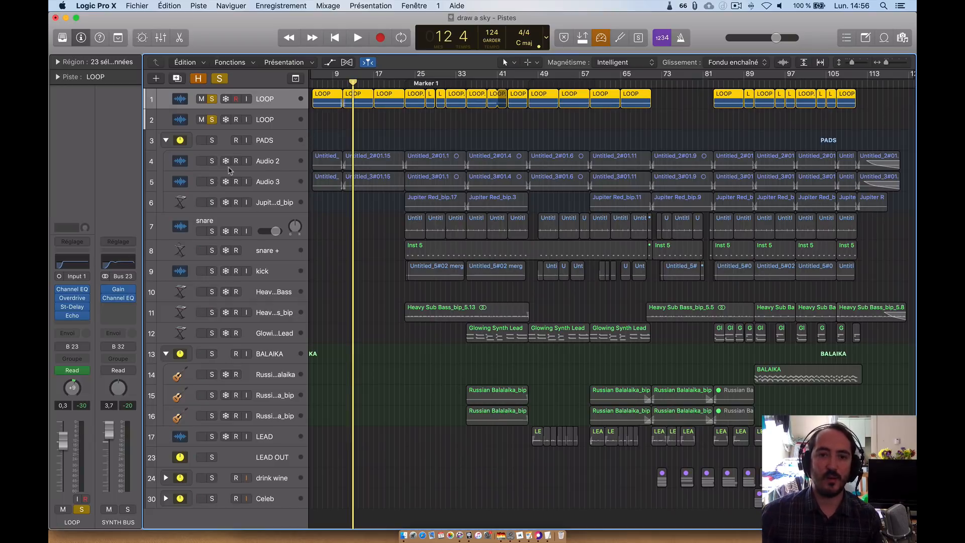
# Step: Inspect the PADS stack and its Audio 2 and Audio 3 tracks, ending with the stack selected
pyautogui.click(271, 143)
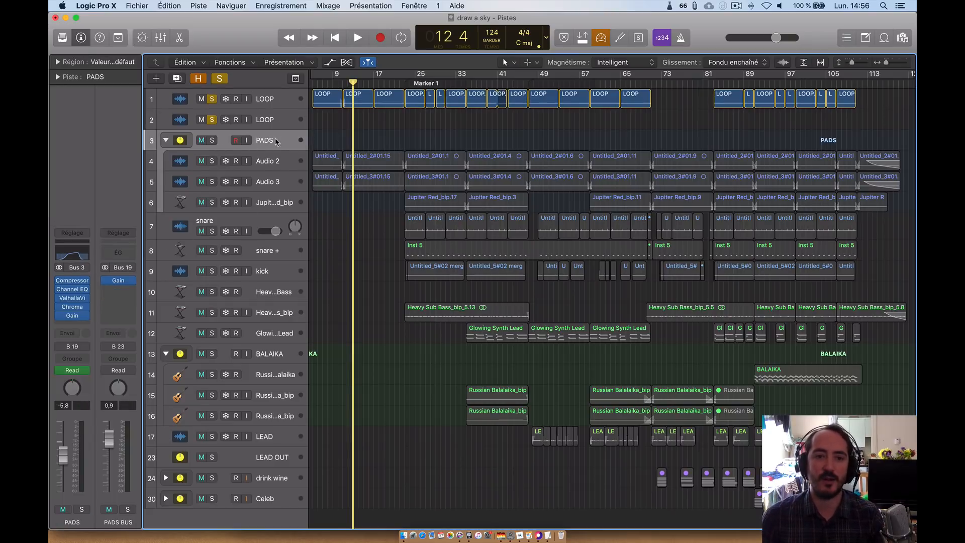
pyautogui.click(259, 157)
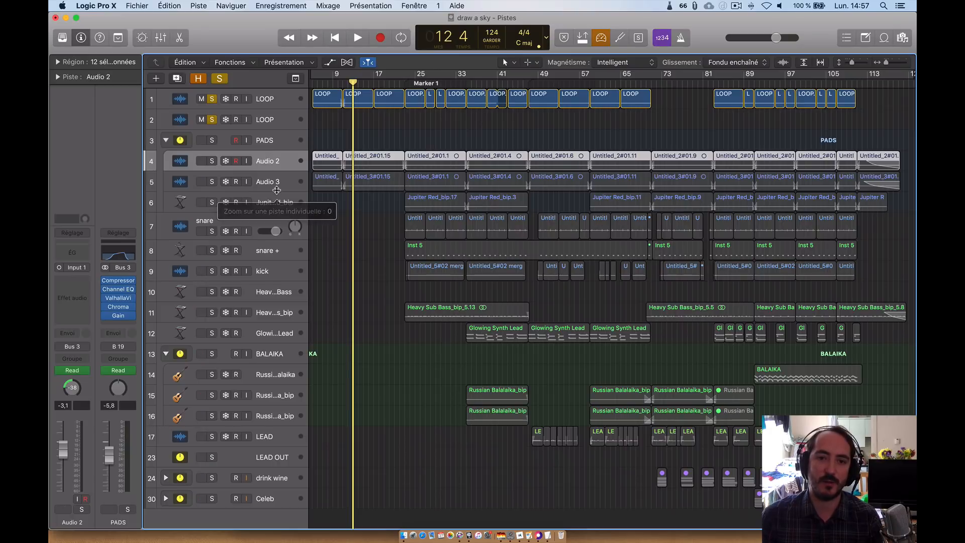
pyautogui.click(294, 179)
pyautogui.click(274, 140)
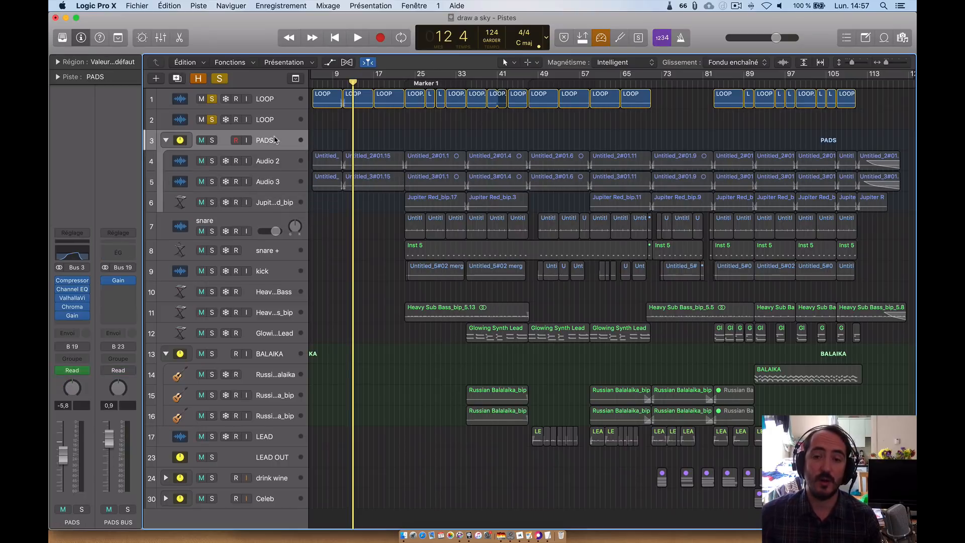
# Step: Solo the PADS stack, remove the solo from both LOOP tracks, and start playback
pyautogui.click(212, 140)
pyautogui.click(212, 120)
pyautogui.click(213, 100)
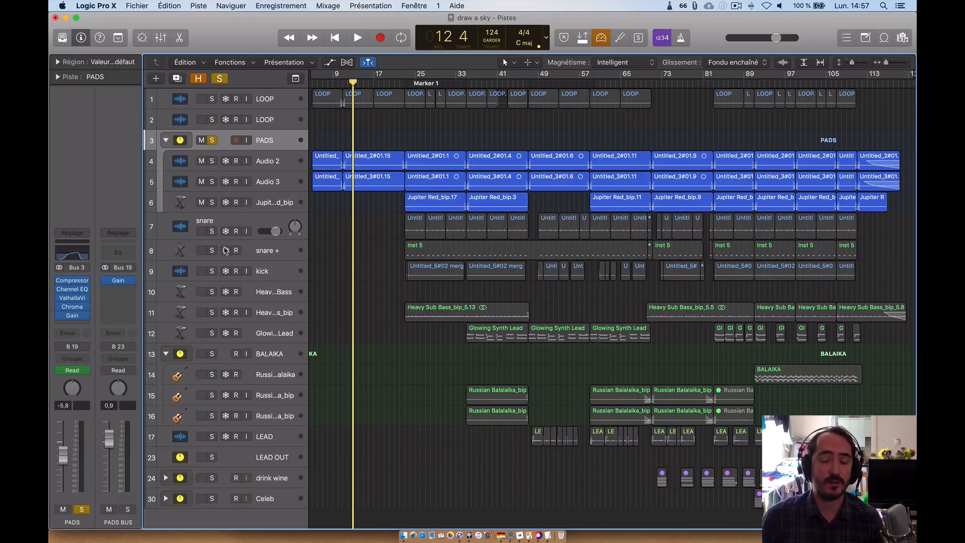
pyautogui.press('space')
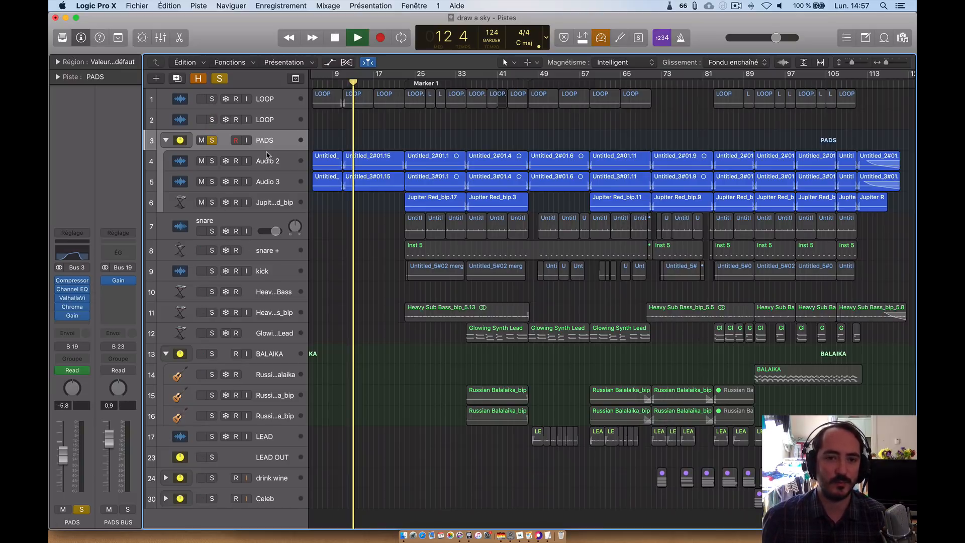
# Step: Examine the PADS Channel EQ curve during playback with cycle mode switched off, and close its window
pyautogui.click(72, 289)
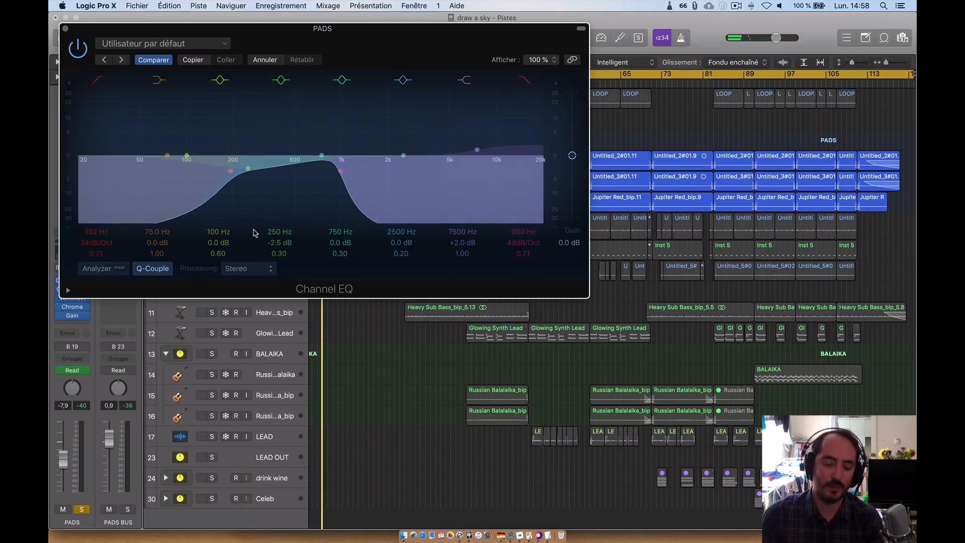
pyautogui.press('c')
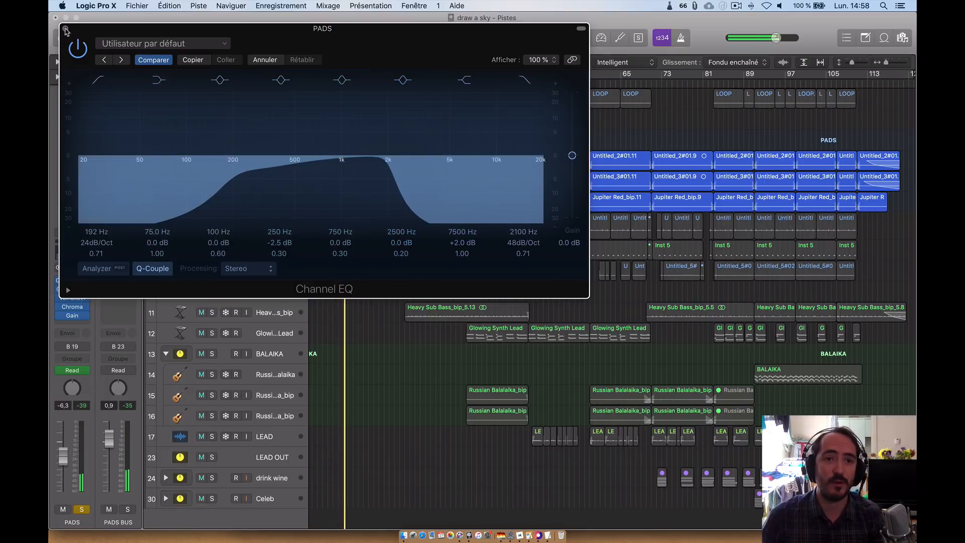
pyautogui.click(65, 30)
# Step: Solo the LOOP tracks together with the PADS stack and check the PADS Channel EQ while both play
pyautogui.click(213, 100)
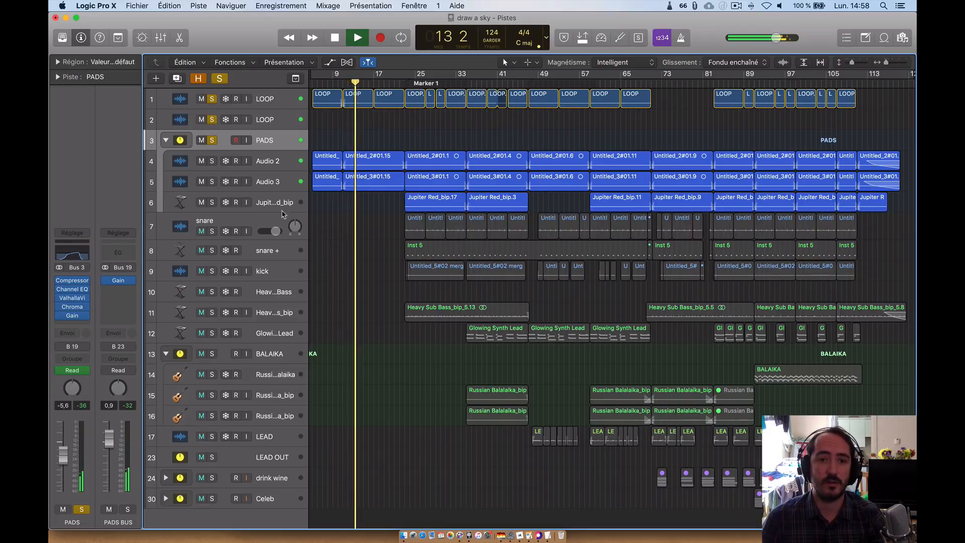
pyautogui.click(265, 103)
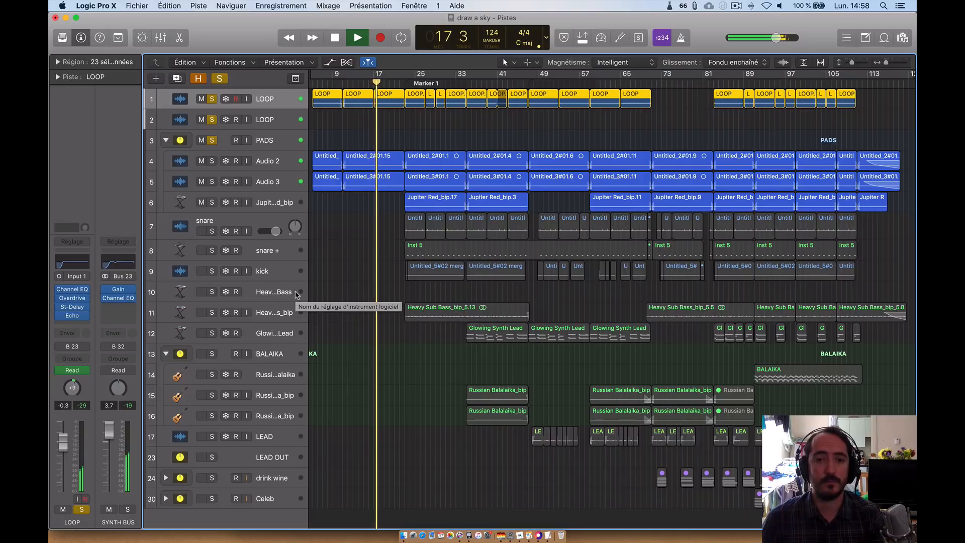
pyautogui.click(269, 140)
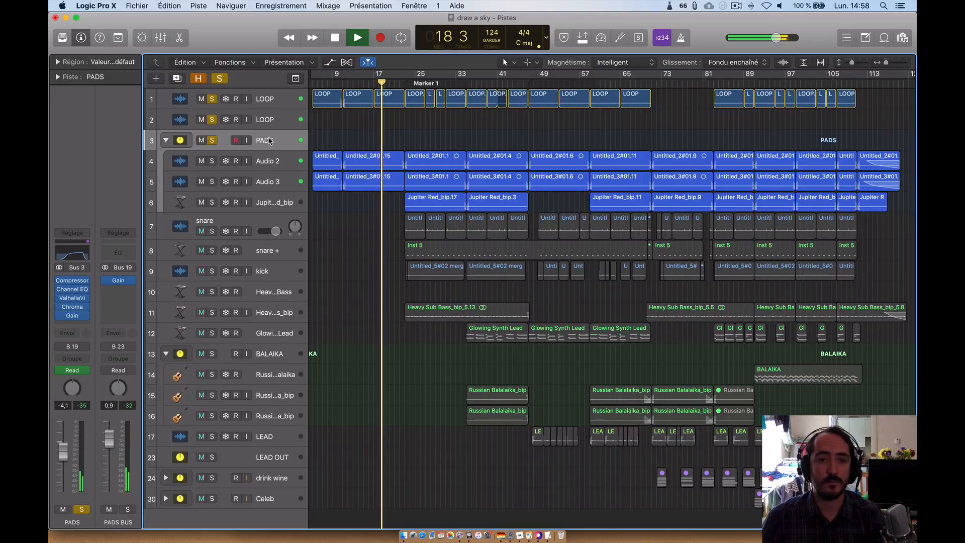
pyautogui.click(72, 289)
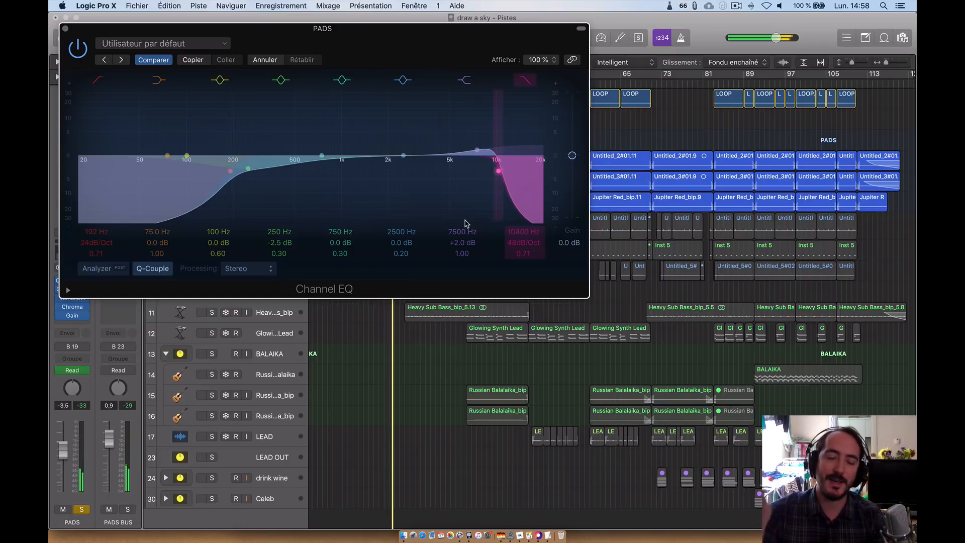
pyautogui.click(76, 46)
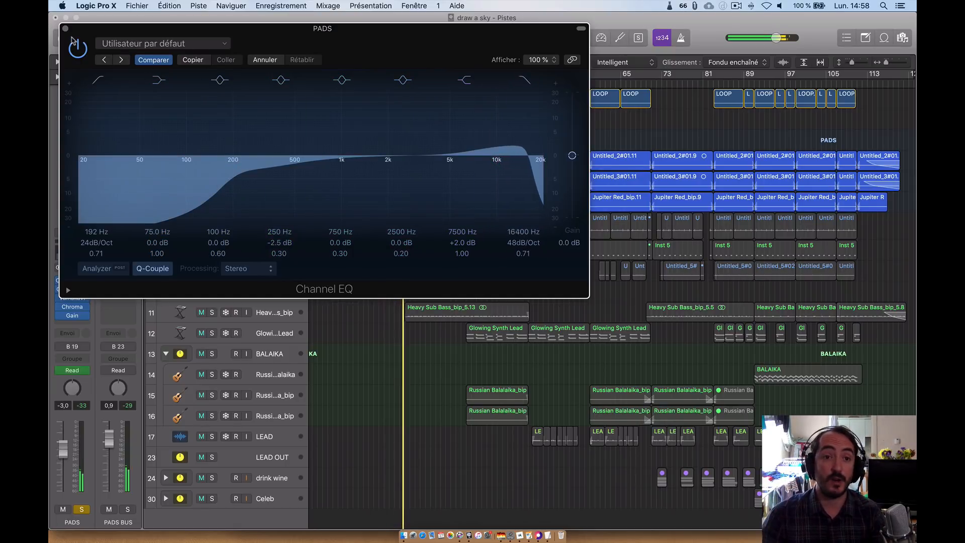
pyautogui.click(65, 29)
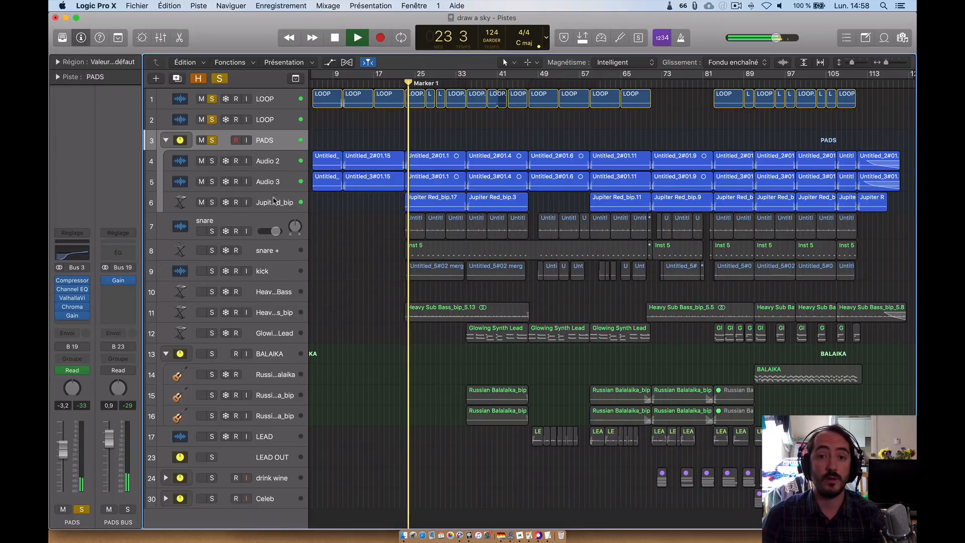
# Step: Solo only the Jupiter Red track, removing the solo from PADS and LOOP, and play from bar 23
pyautogui.click(239, 206)
pyautogui.press('space')
pyautogui.click(213, 203)
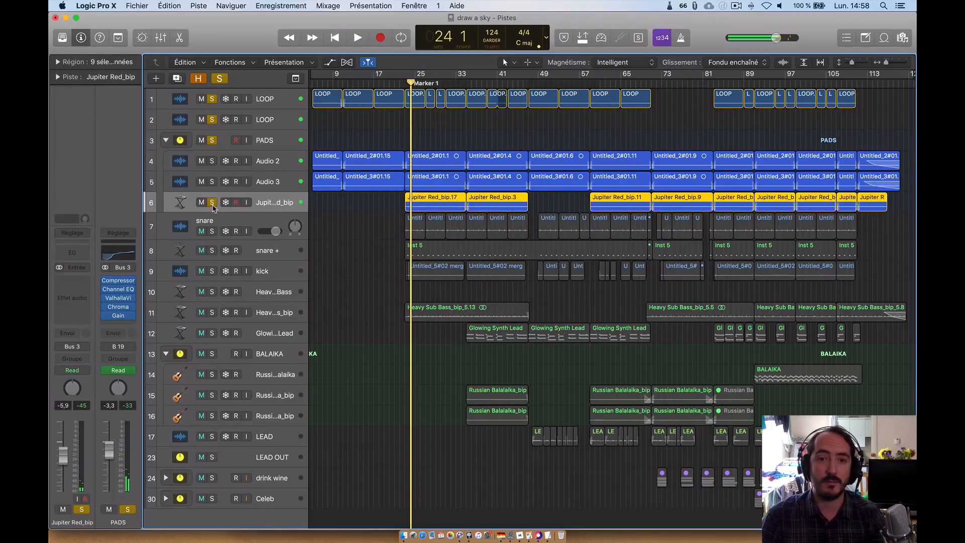
pyautogui.click(213, 140)
pyautogui.press('c')
pyautogui.press('space')
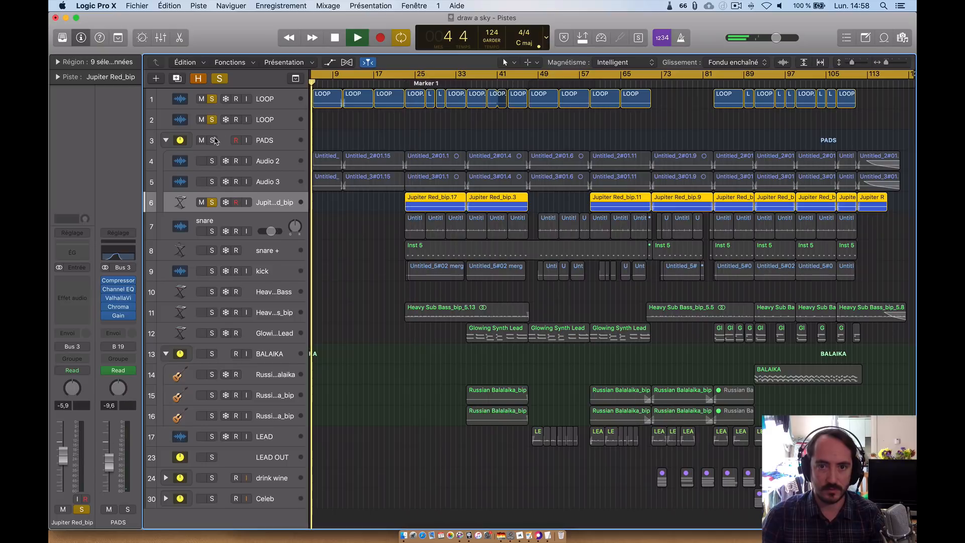
pyautogui.press('c')
pyautogui.click(404, 81)
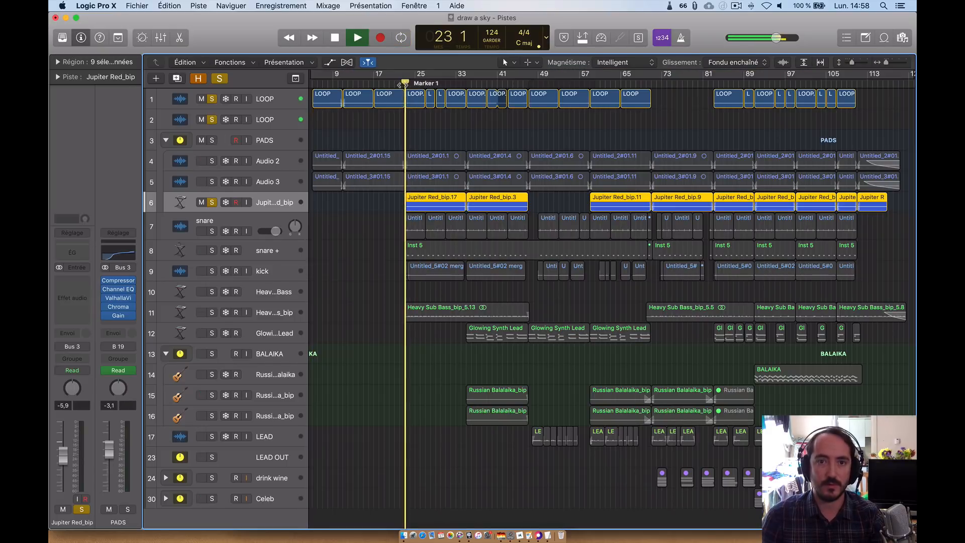
pyautogui.click(213, 101)
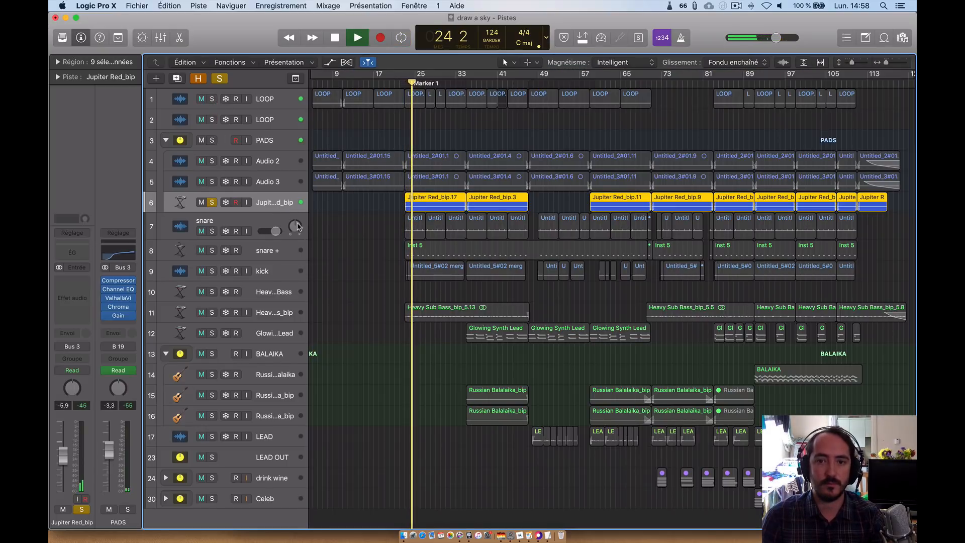
# Step: Solo the whole PADS stack, remove the Jupiter Red track's own solo, and stop playback after listening
pyautogui.click(213, 141)
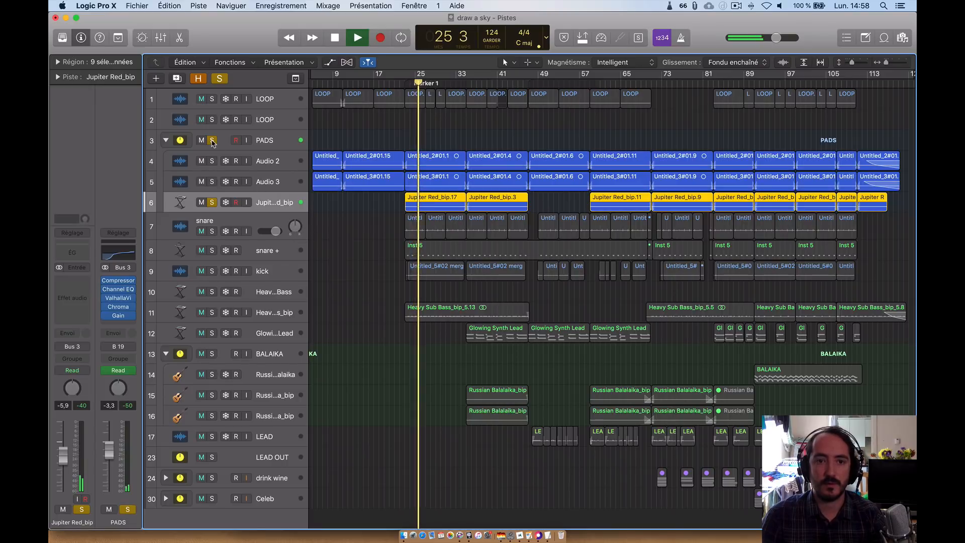
pyautogui.click(212, 203)
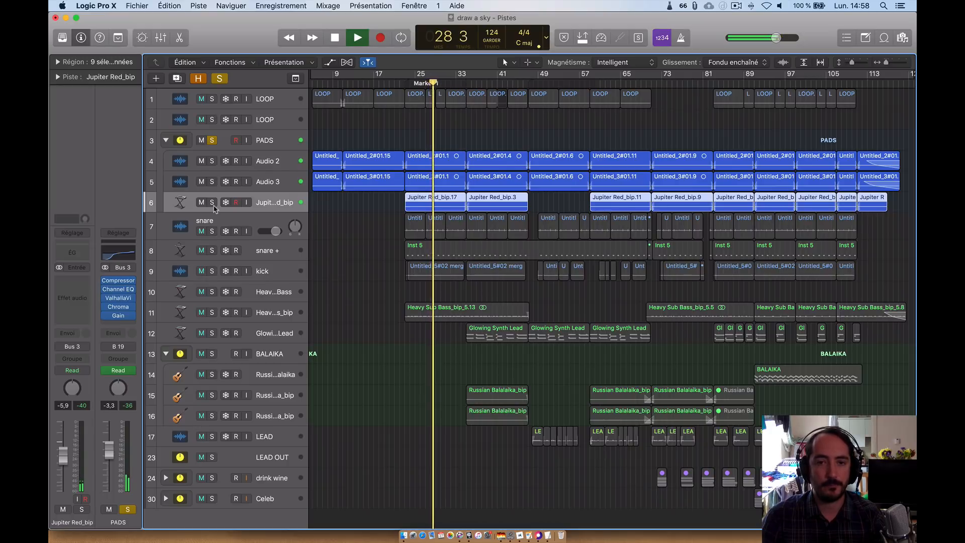
pyautogui.press('space')
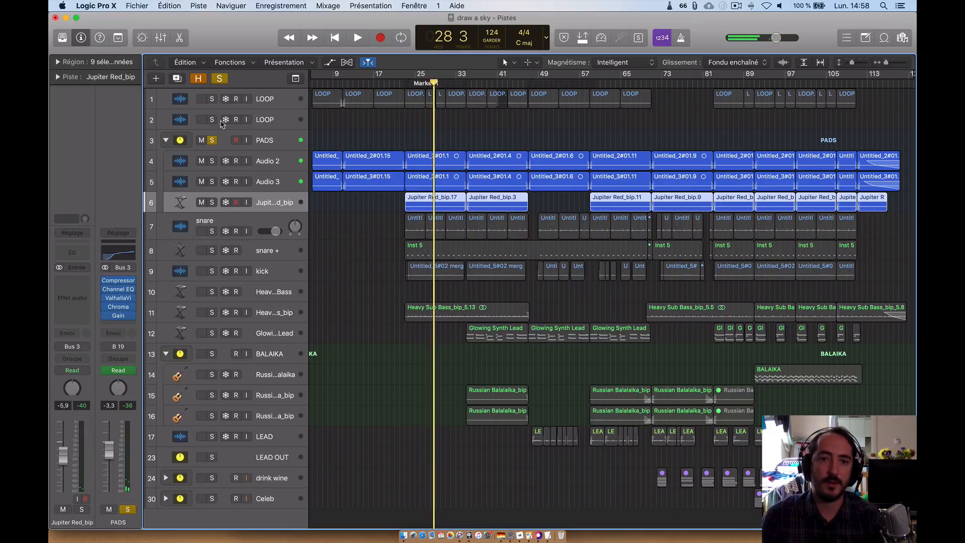
# Step: Add the LOOP tracks back to the solo and play from bar 21
pyautogui.click(215, 99)
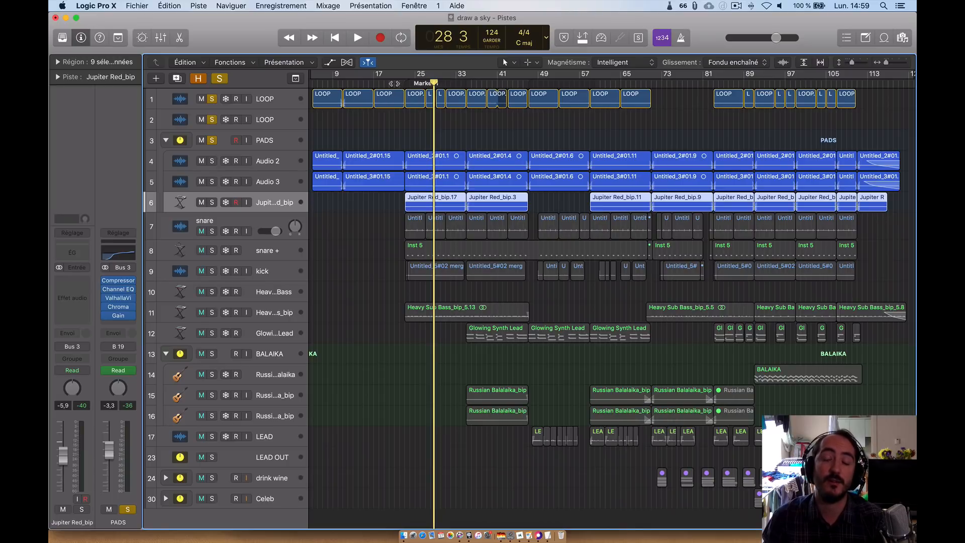
pyautogui.click(394, 84)
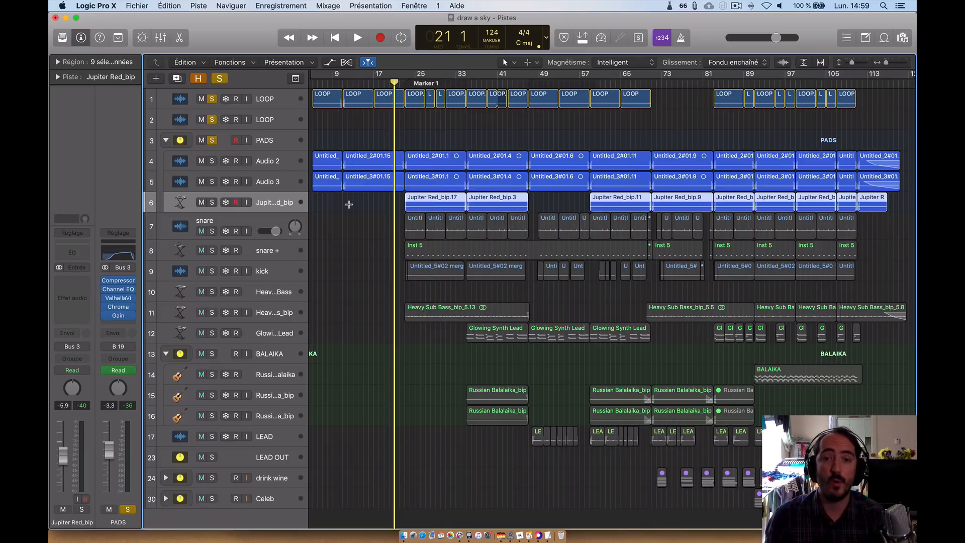
pyautogui.press('space')
# Step: Solo the snare, kick and snare + tracks alongside the LOOP and PADS tracks during playback
pyautogui.click(212, 230)
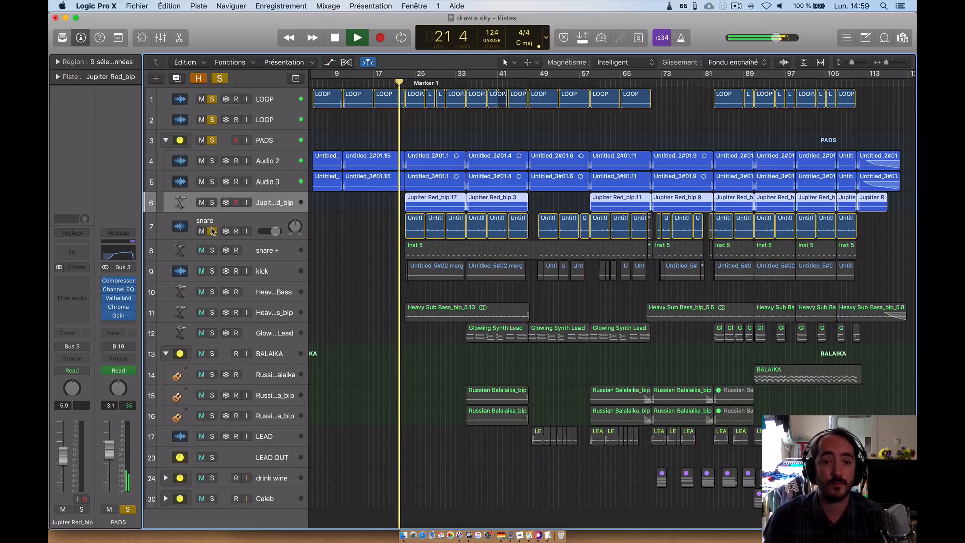
pyautogui.click(211, 271)
pyautogui.click(211, 250)
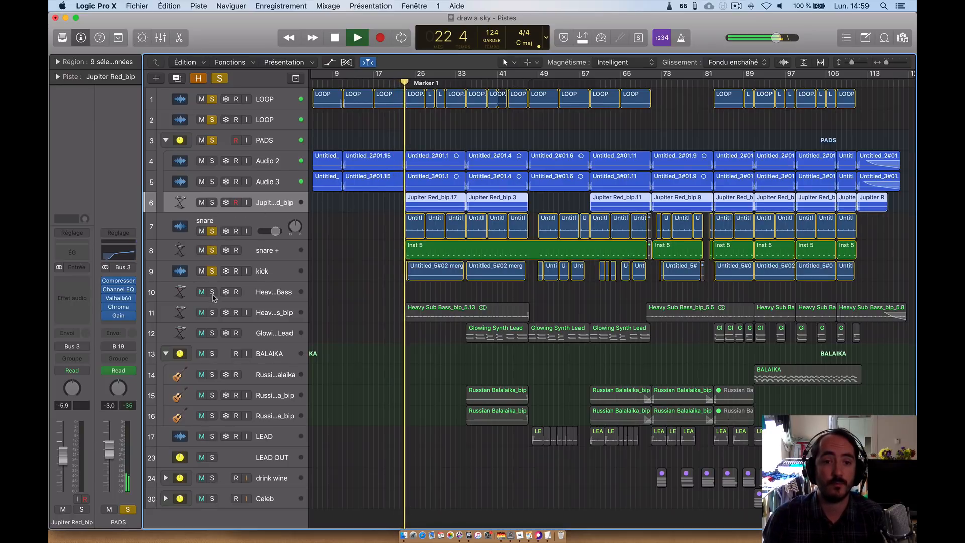
# Step: Add both Heavy Sub Bass tracks to the soloed drums, LOOP and PADS, and stop playback after listening
pyautogui.click(211, 291)
pyautogui.click(211, 312)
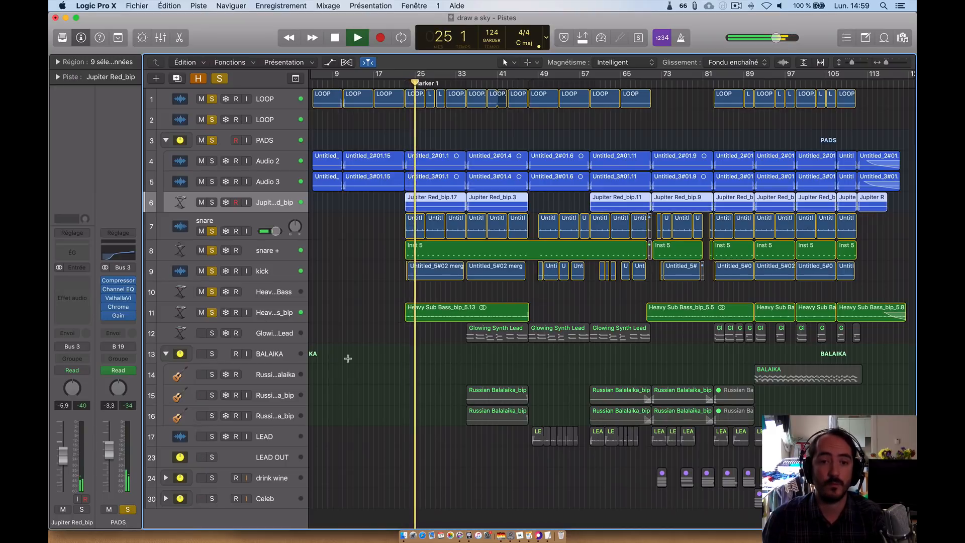
pyautogui.press('space')
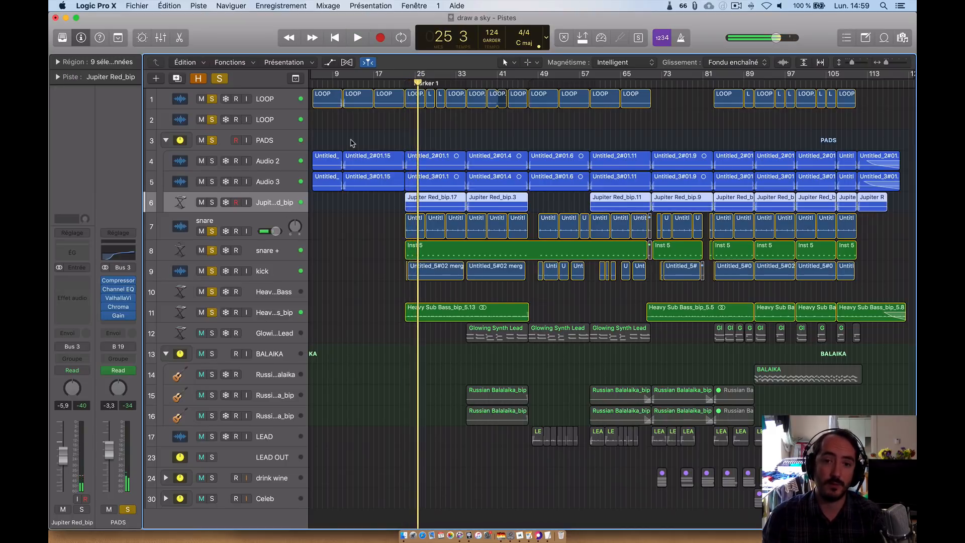
# Step: Remove the solo from all drum, bass, PADS and LOOP tracks
pyautogui.click(234, 222)
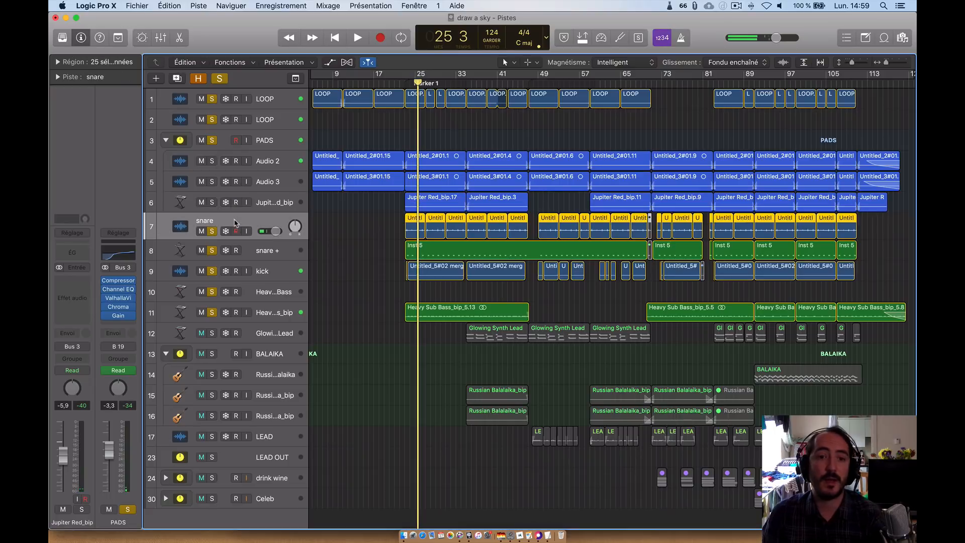
pyautogui.click(279, 278)
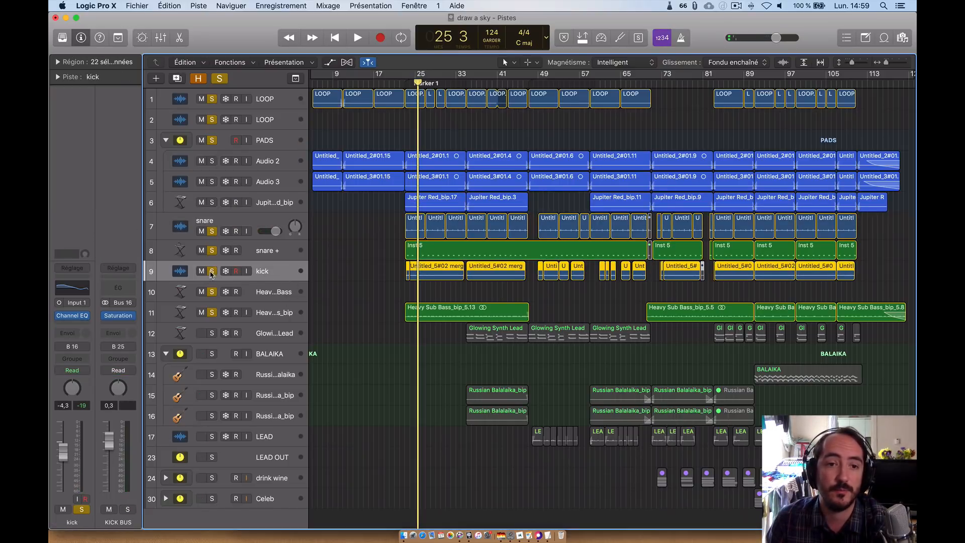
pyautogui.moveTo(211, 274); pyautogui.dragTo(211, 232)
pyautogui.click(212, 309)
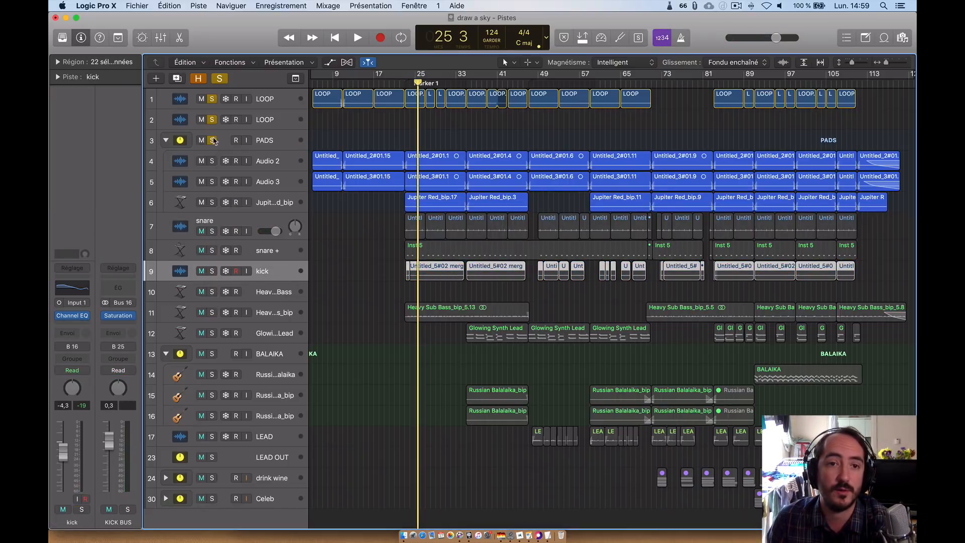
pyautogui.click(212, 142)
pyautogui.moveTo(213, 143); pyautogui.dragTo(212, 101)
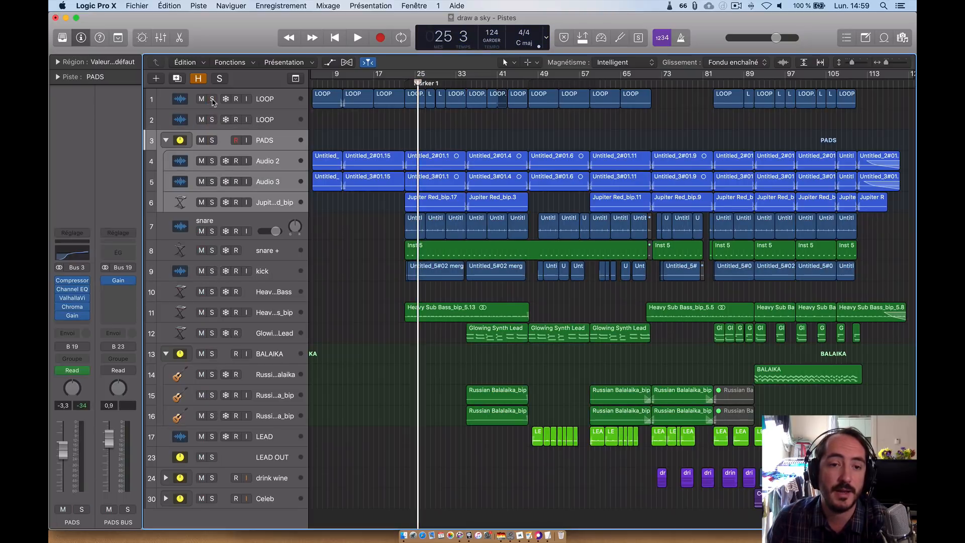
# Step: Play the kick track soloed and examine the waveform of its first region up close before returning to the full arrangement
pyautogui.click(212, 273)
pyautogui.press('space')
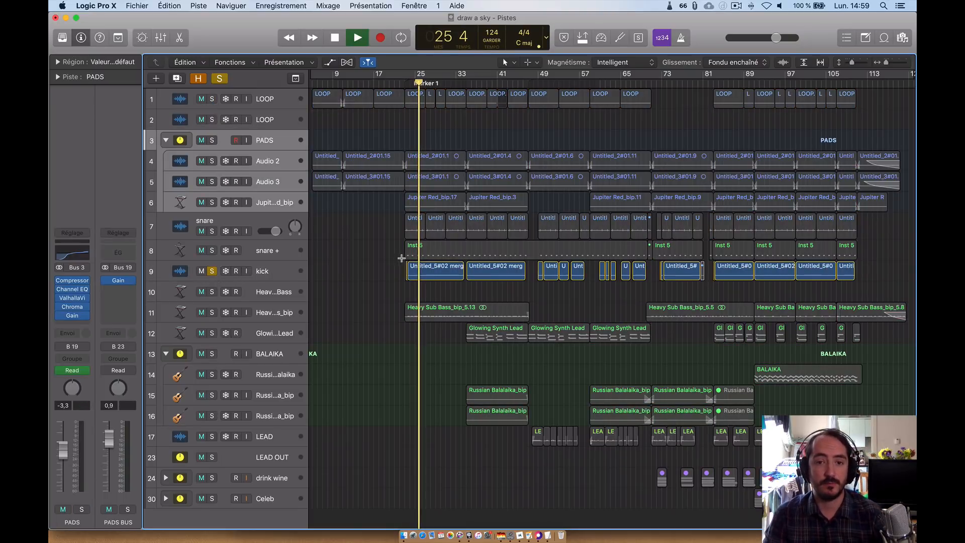
pyautogui.click(423, 271)
pyautogui.press('z')
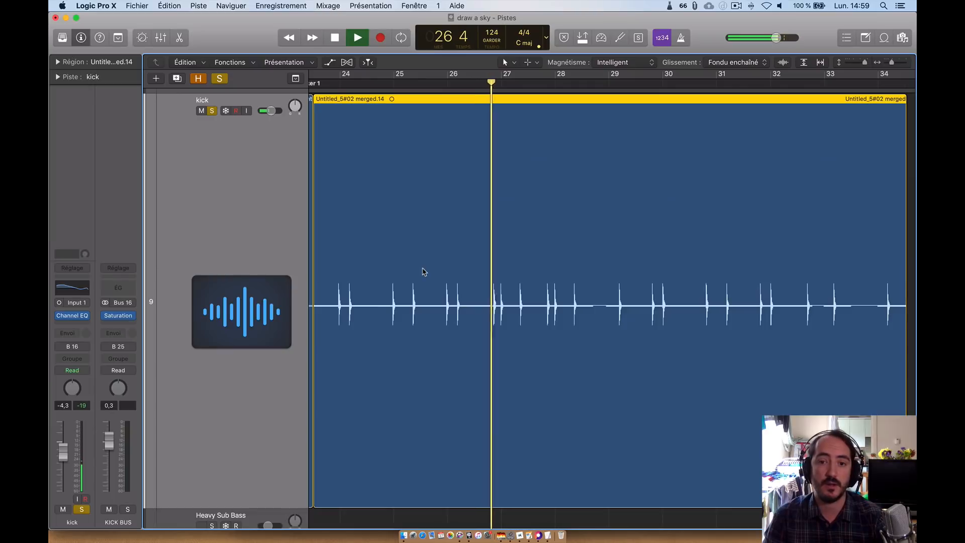
pyautogui.press('z')
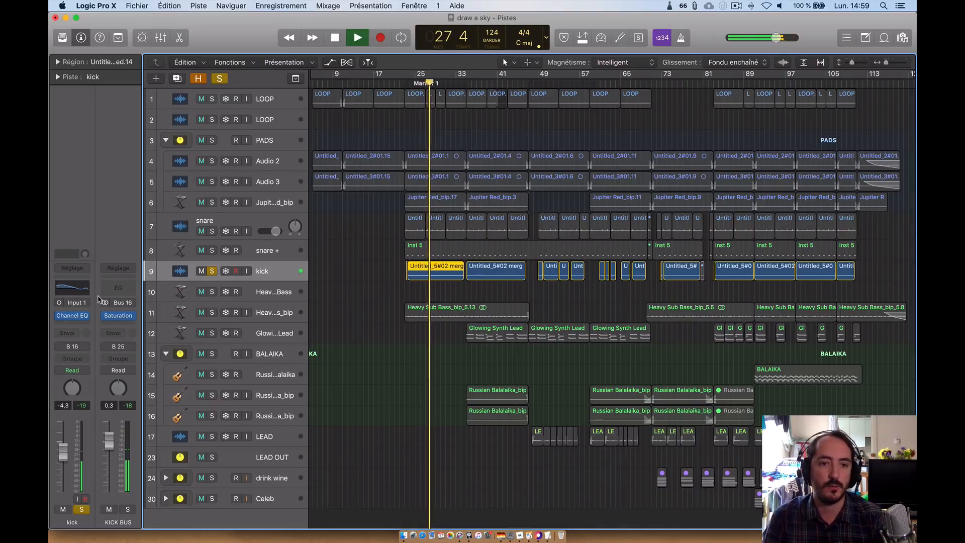
# Step: Compare the kick's sound with its Channel EQ bypassed and re-enabled during playback, and close the plug-in
pyautogui.click(72, 287)
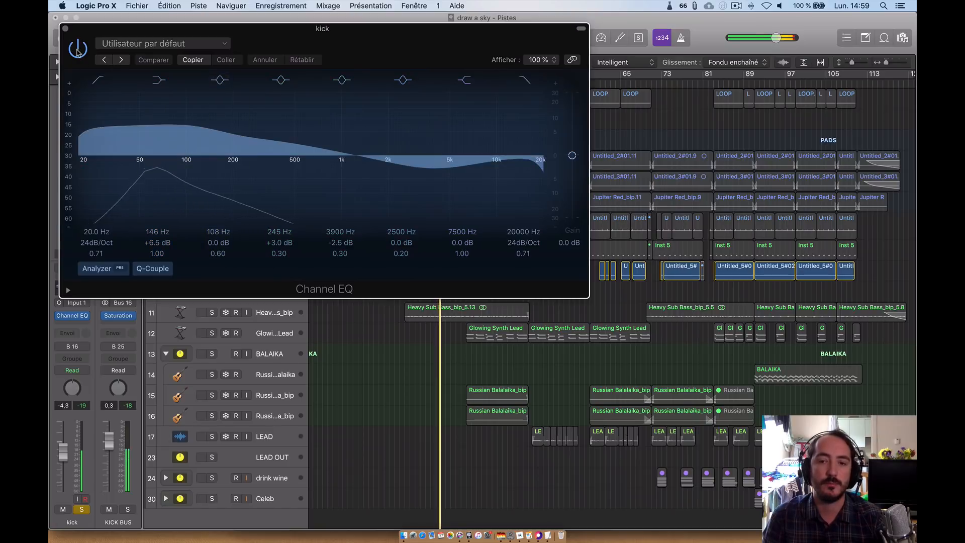
pyautogui.click(78, 50)
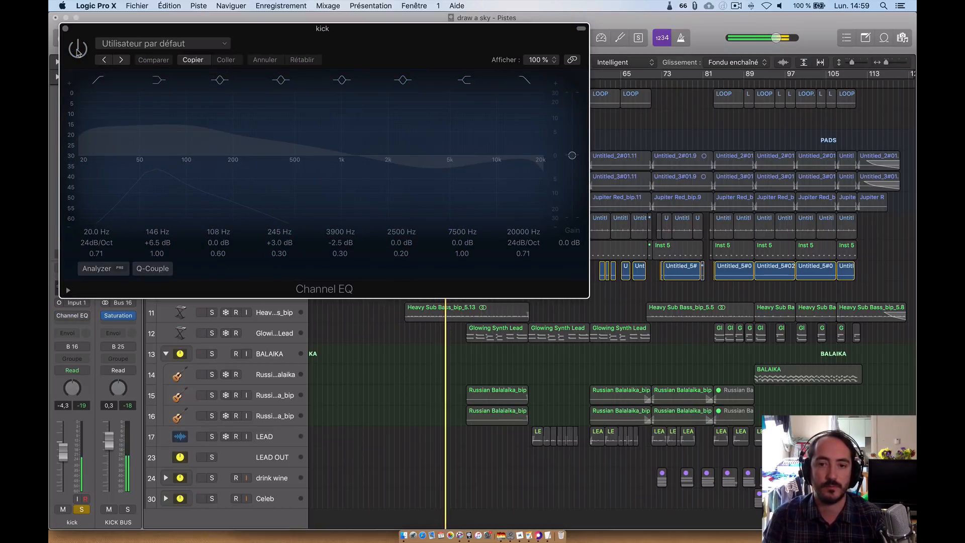
pyautogui.click(78, 50)
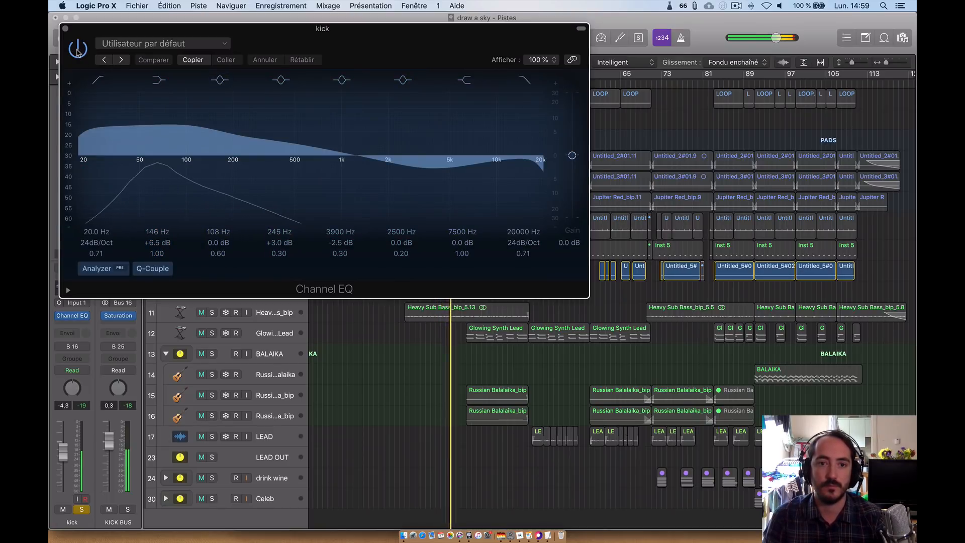
pyautogui.click(65, 29)
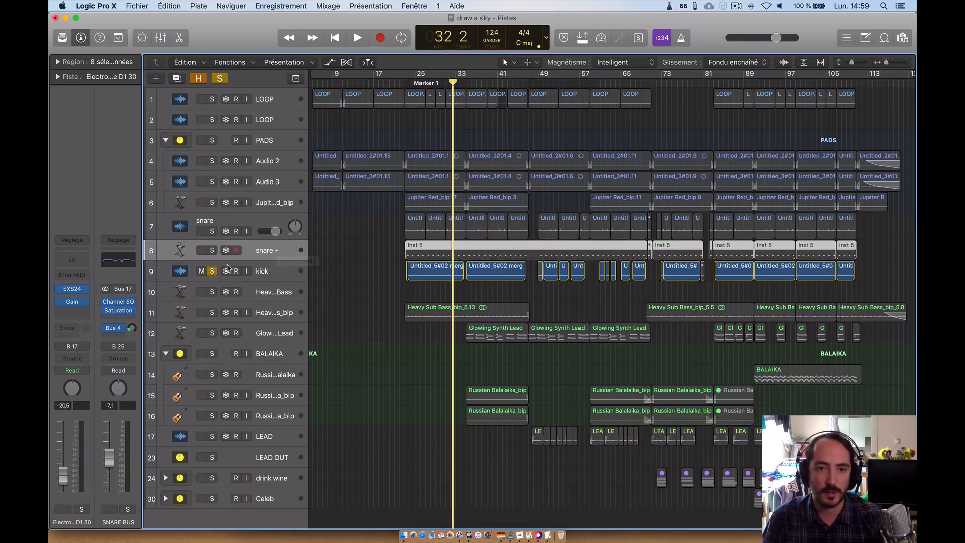
# Step: Solo the snare track in place of the kick and listen to it from bar 32
pyautogui.click(265, 222)
pyautogui.click(211, 231)
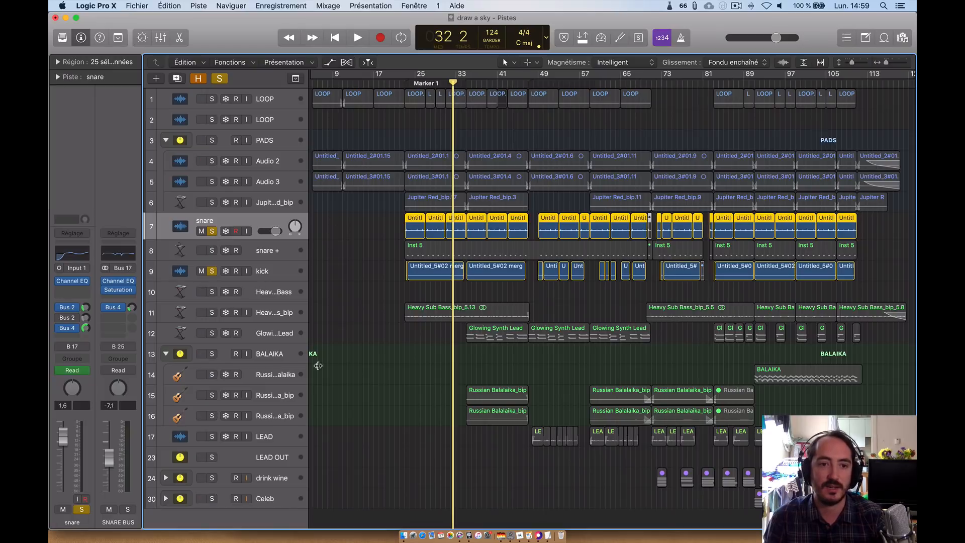
pyautogui.press('space')
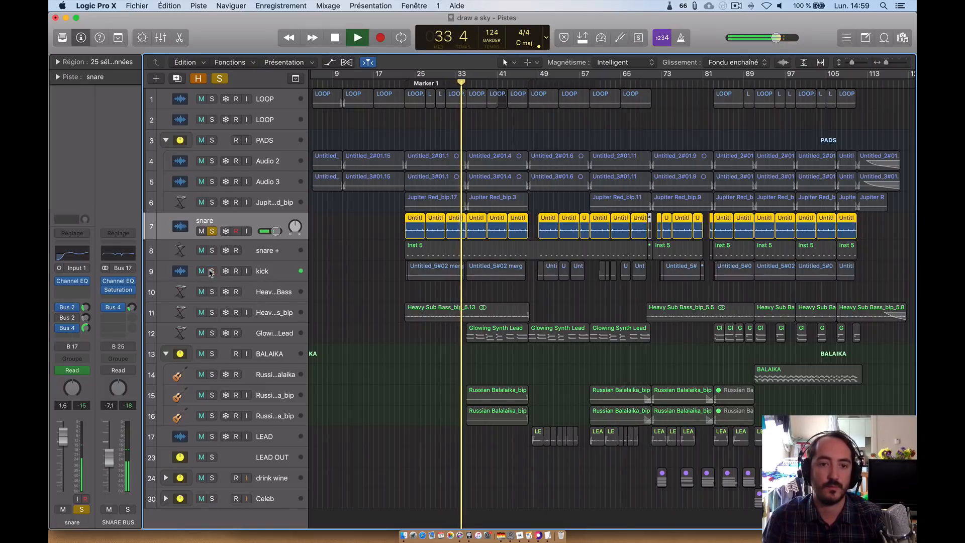
pyautogui.press('space')
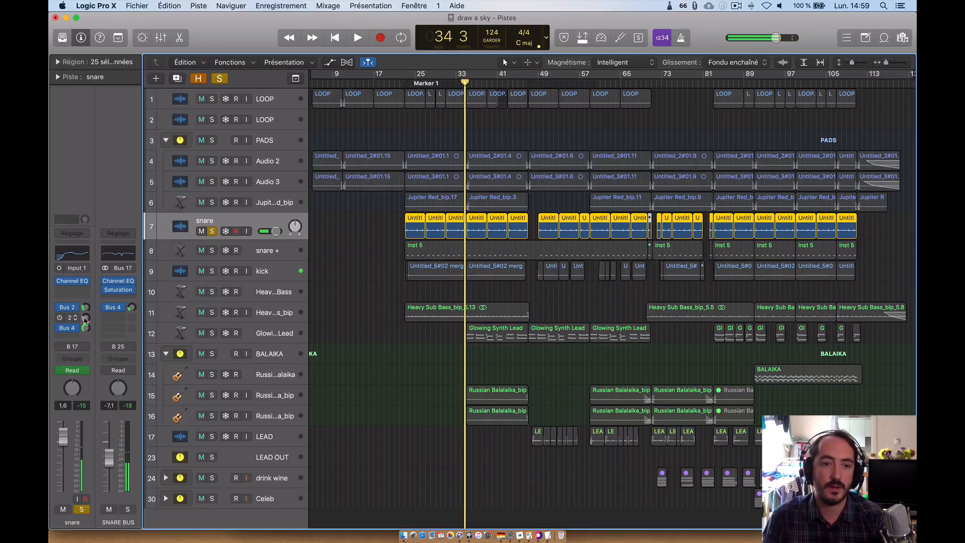
# Step: Switch off the snare's Bus 2 and Bus 4 sends and play the track without them
pyautogui.click(76, 308)
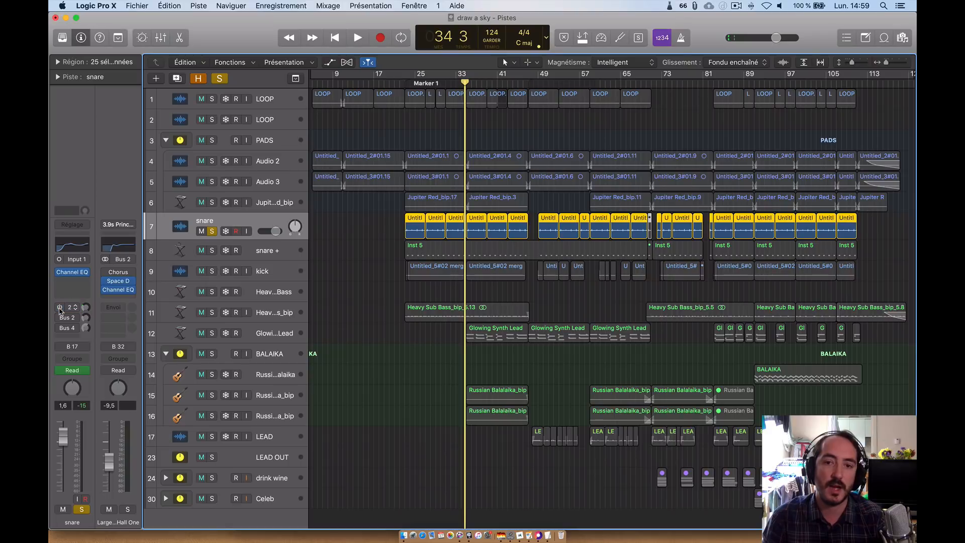
pyautogui.press('space')
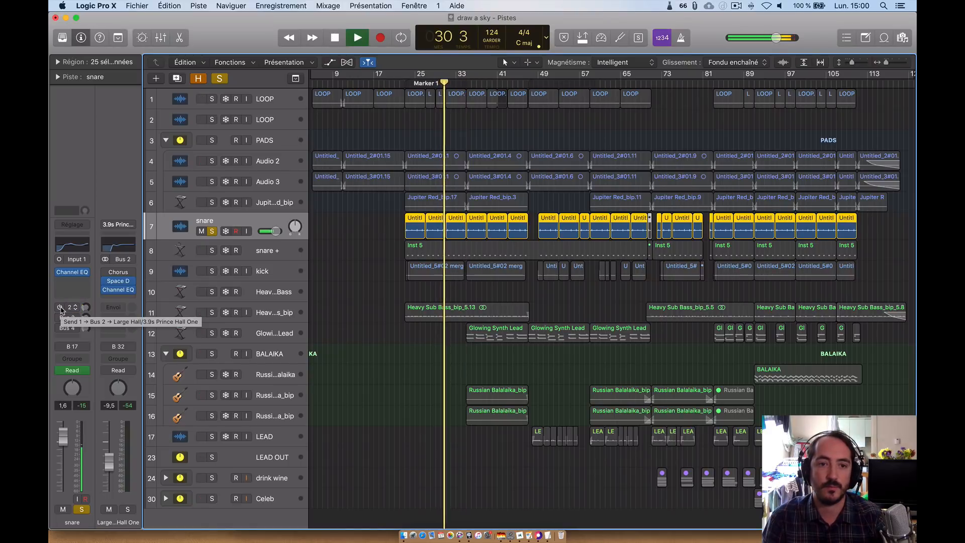
pyautogui.press('space')
# Step: Compare the snare with its Channel EQ and first Bus 2 send on and off, leaving both enabled and playback stopped
pyautogui.click(60, 272)
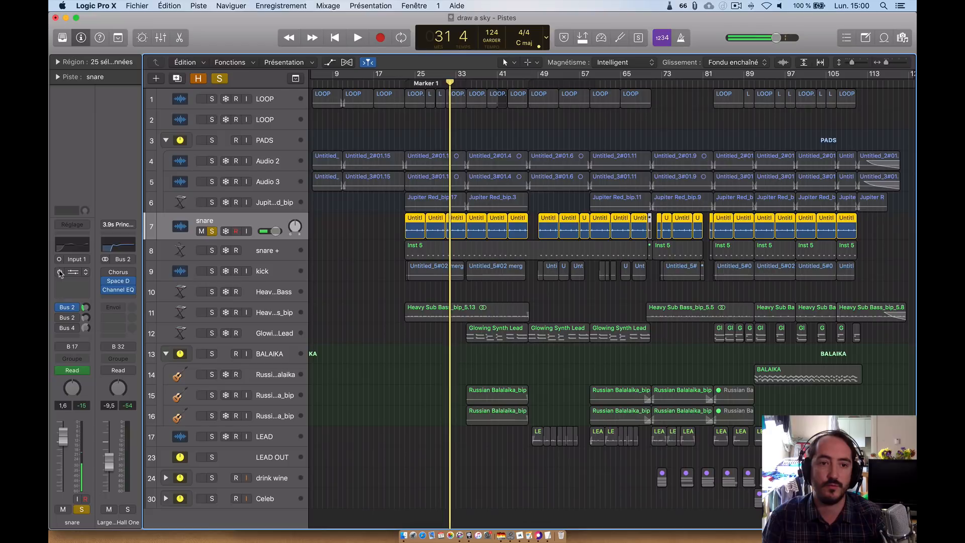
pyautogui.press('space')
pyautogui.click(60, 308)
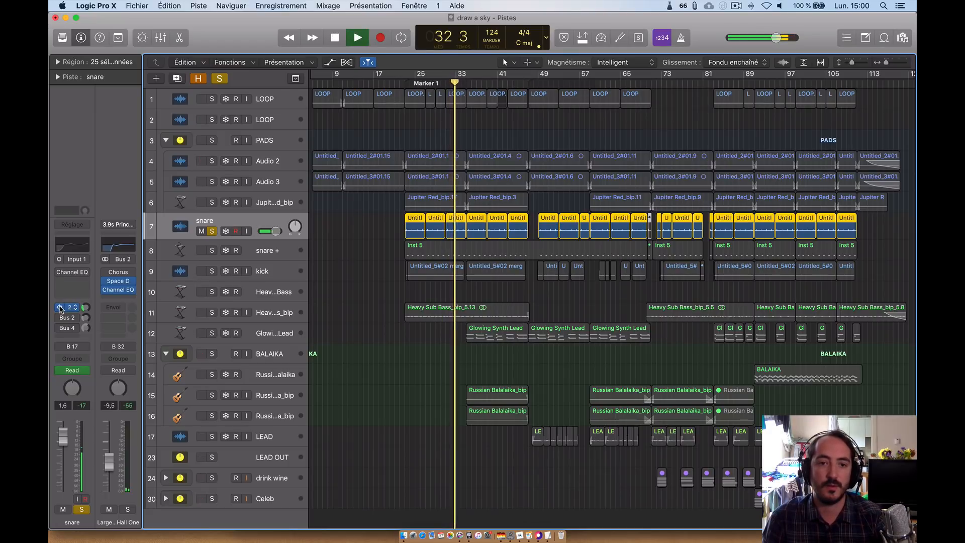
pyautogui.click(60, 307)
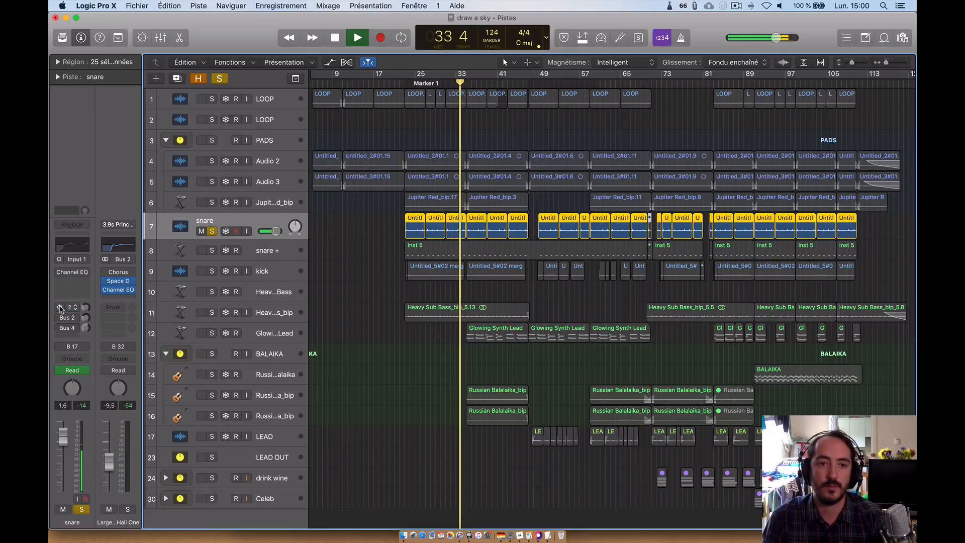
pyautogui.click(60, 272)
pyautogui.click(59, 308)
pyautogui.press('space')
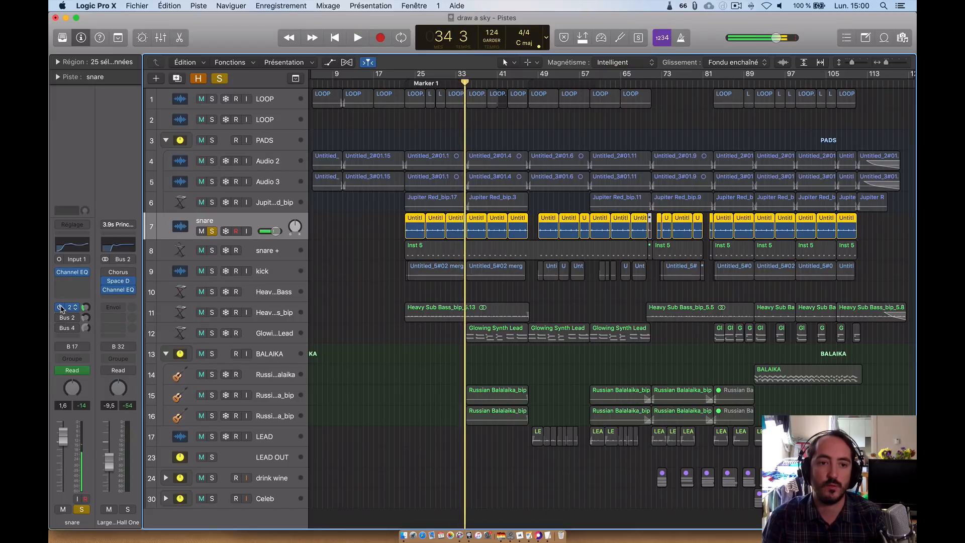
# Step: Examine the Space Designer reverb on the snare's Bus 2 return during playback, close it and stop playback
pyautogui.click(118, 283)
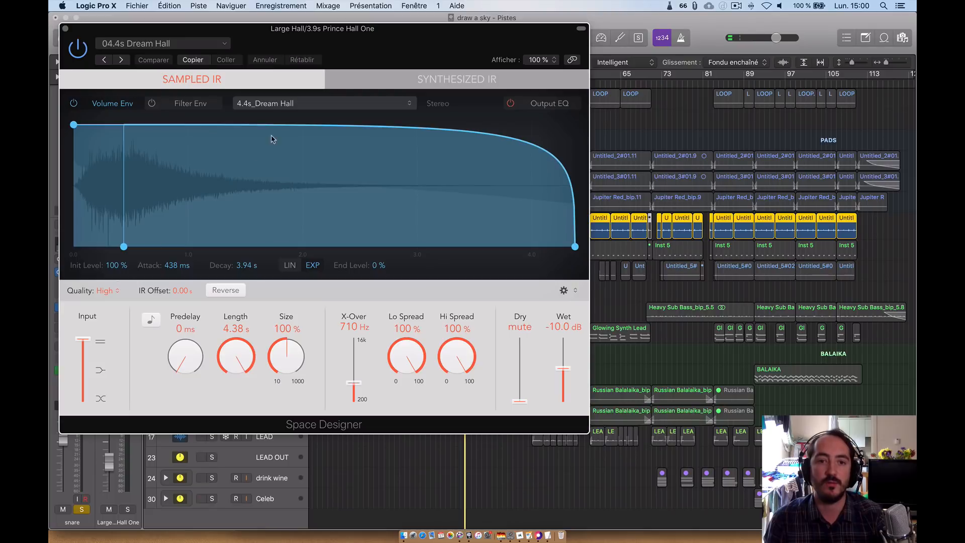
pyautogui.press('space')
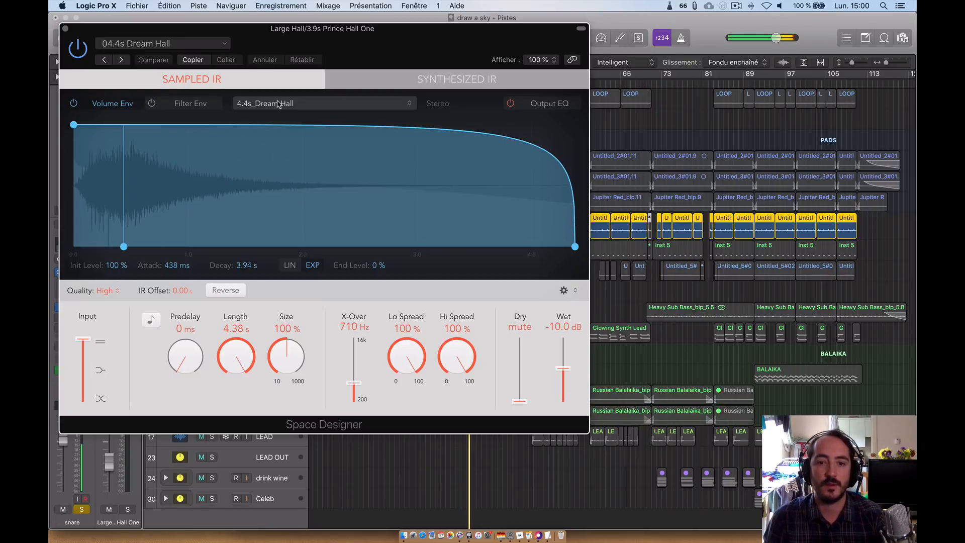
pyautogui.click(65, 29)
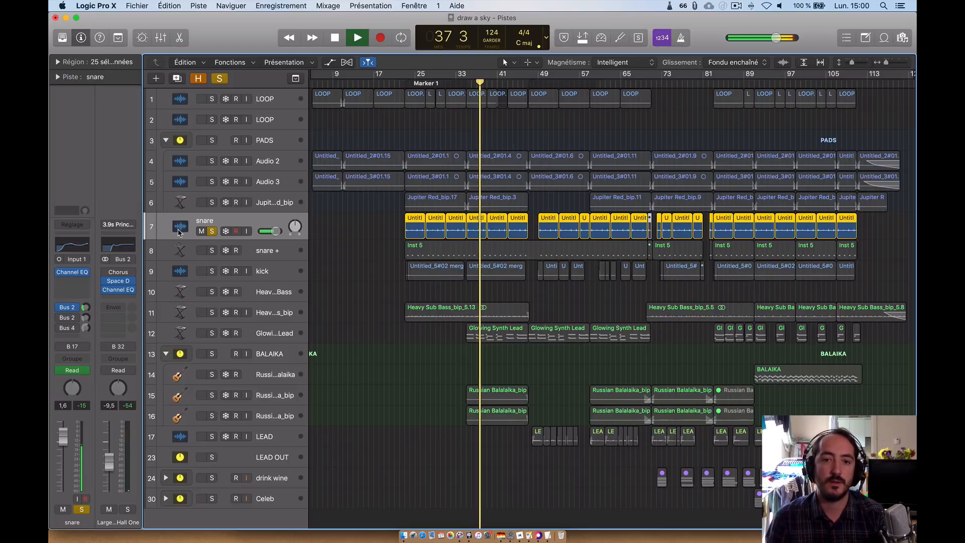
pyautogui.press('space')
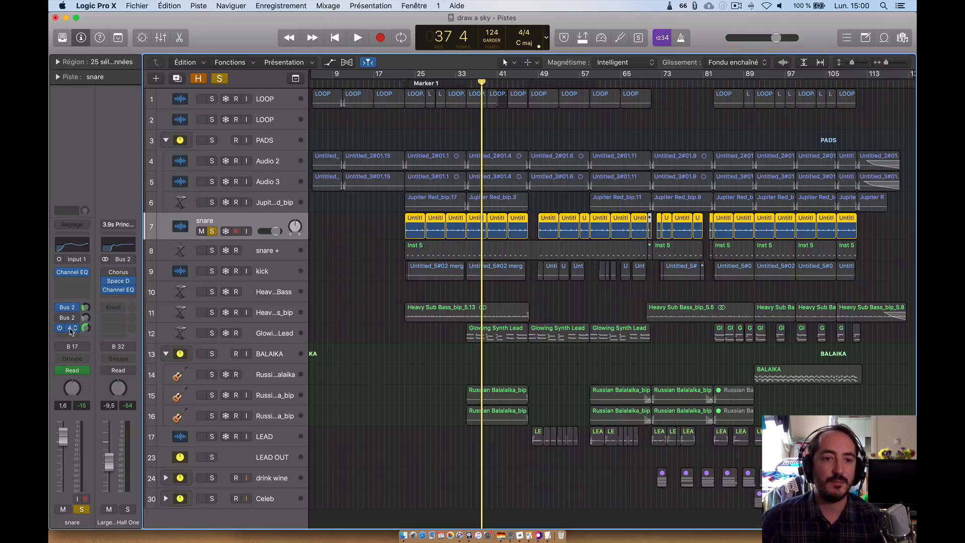
# Step: Show the snare's Bus 4 delay channel and examine its Stereo Delay settings during playback, closing the plug-in after listening
pyautogui.click(73, 329)
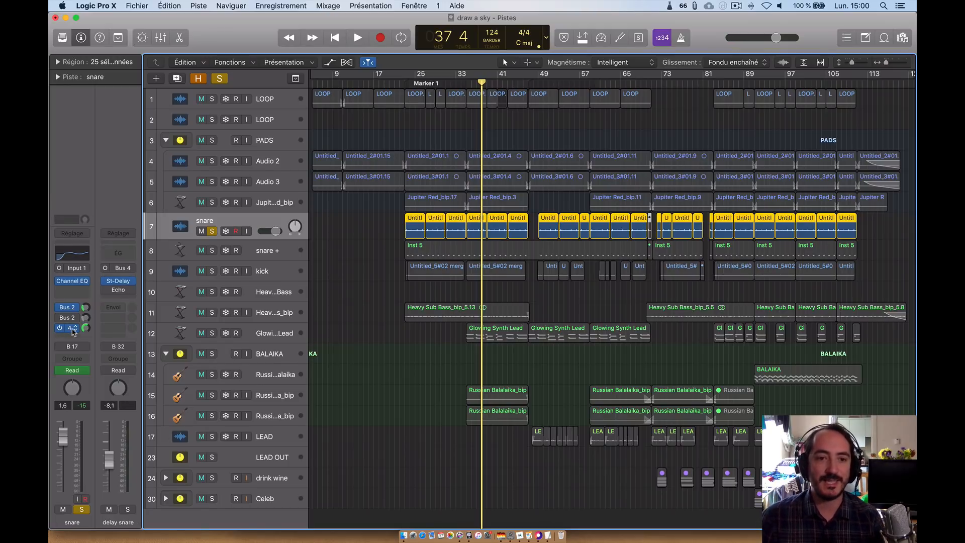
pyautogui.press('space')
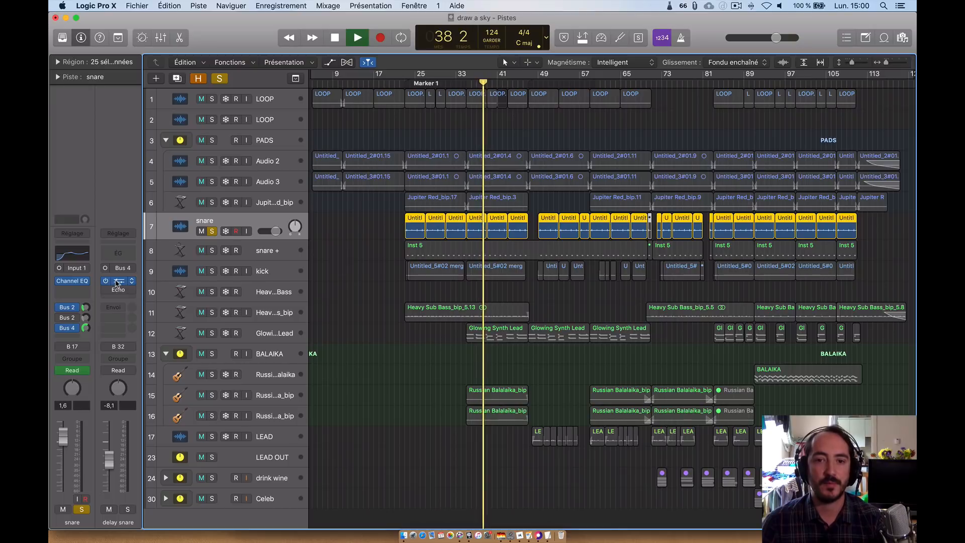
pyautogui.click(116, 283)
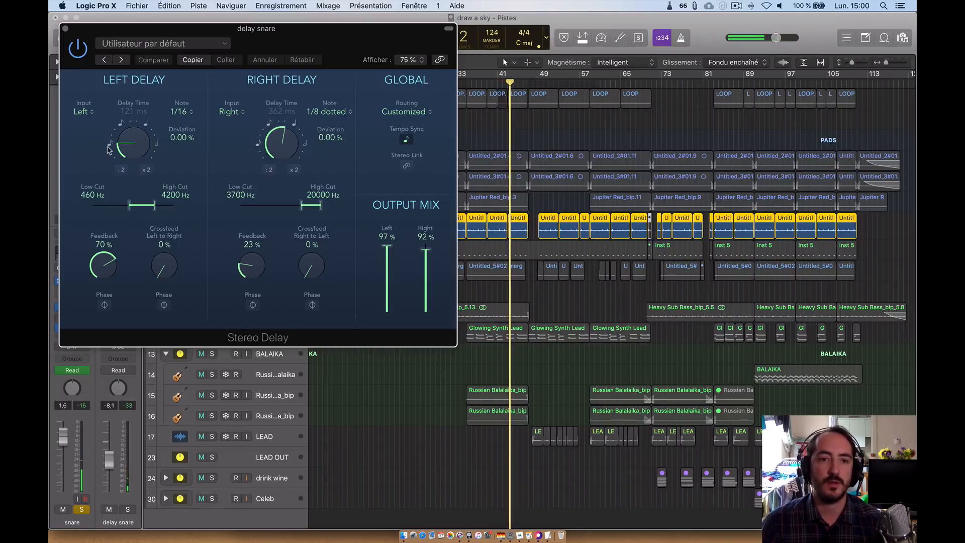
pyautogui.click(66, 30)
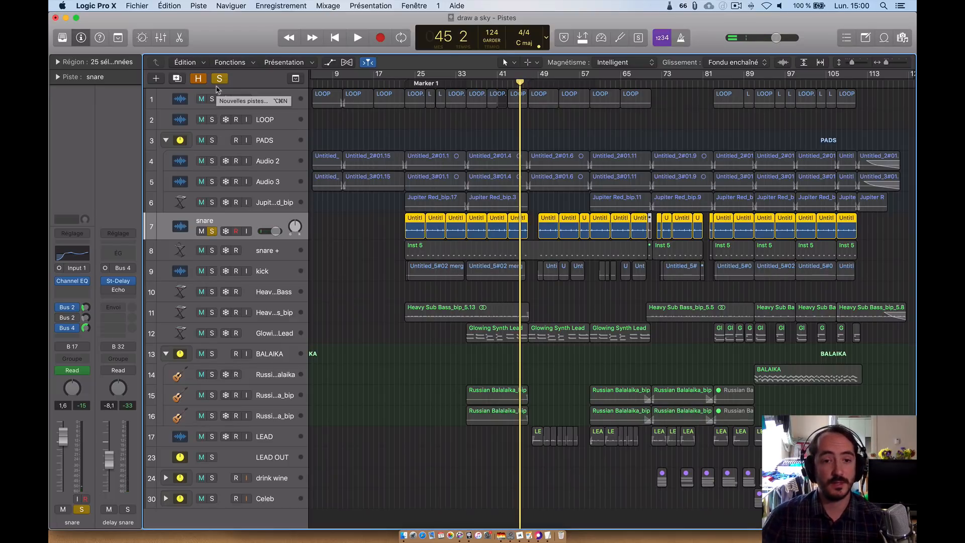
# Step: Solo the snare + track, remove the snare's solo, and play from bar 23
pyautogui.click(271, 254)
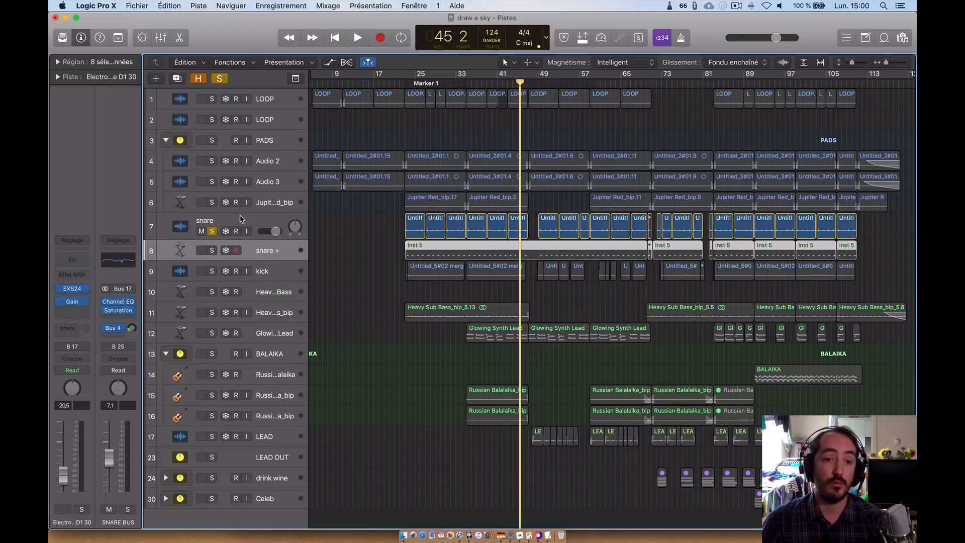
pyautogui.click(212, 250)
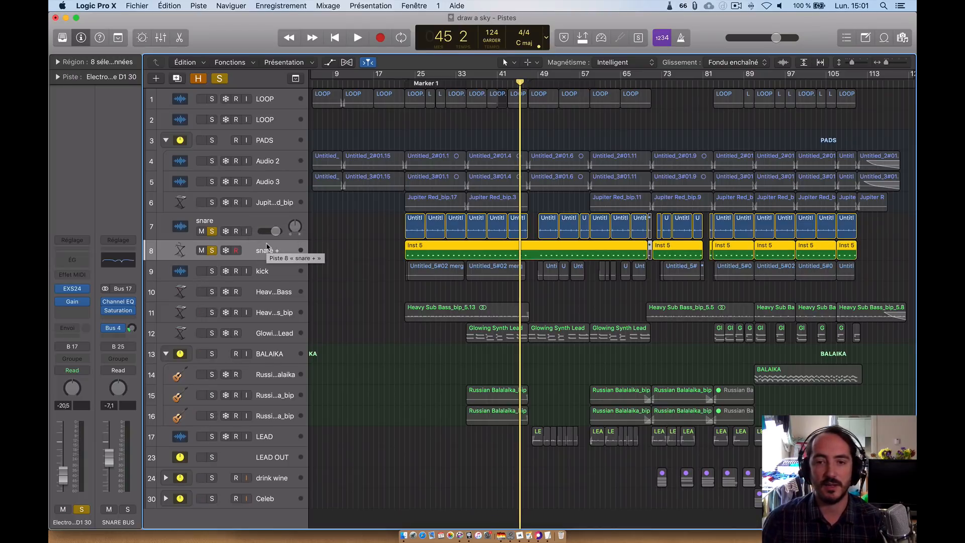
pyautogui.click(211, 230)
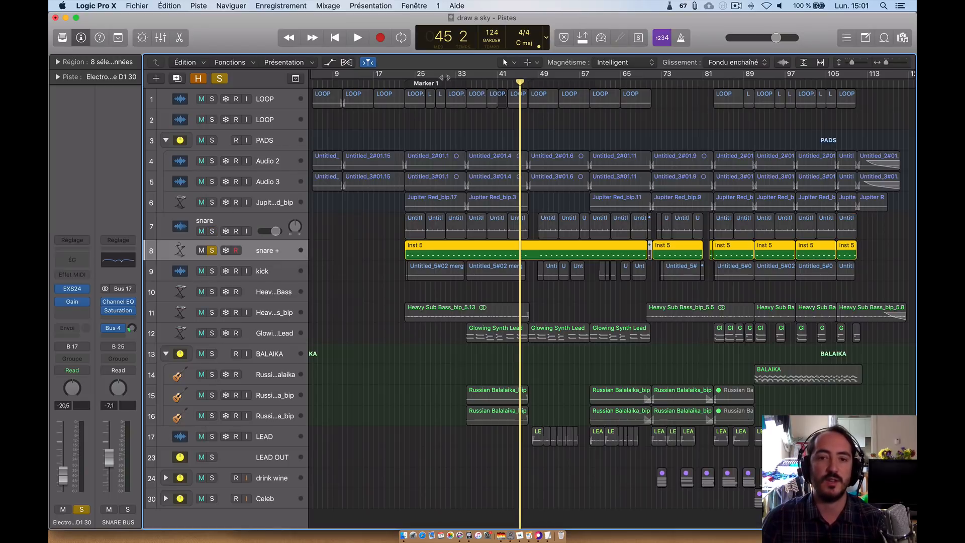
pyautogui.click(405, 83)
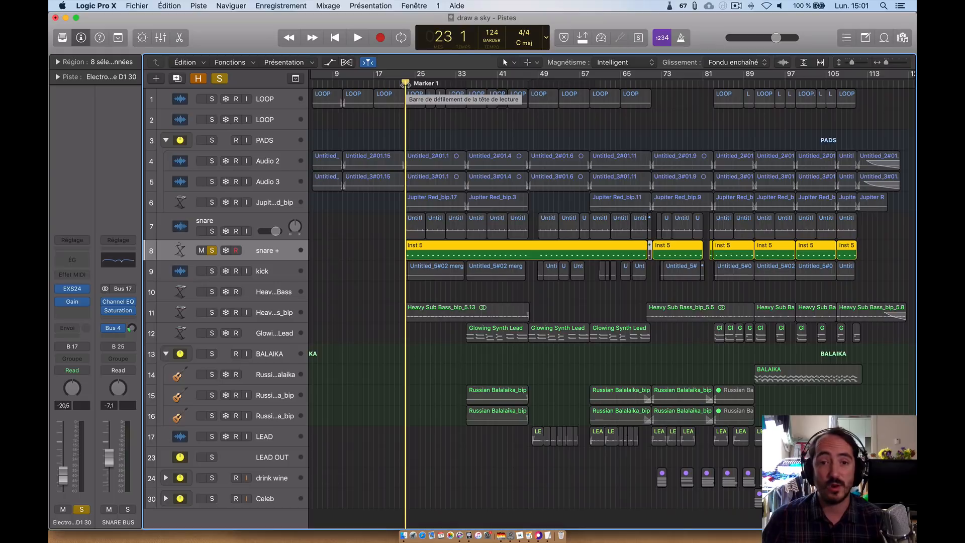
pyautogui.press('space')
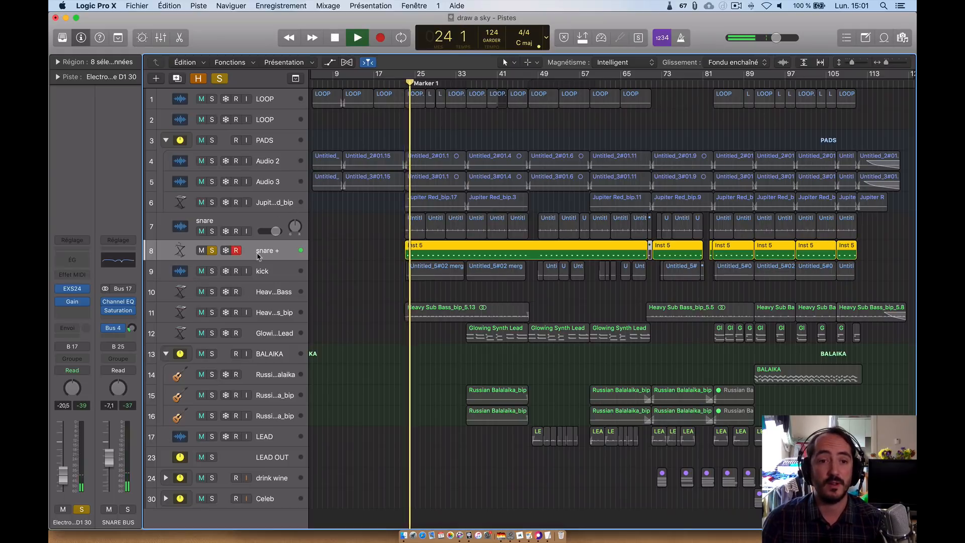
# Step: Solo the snare together with snare +, compare the sound with snare + muted and unmuted, and stop playback
pyautogui.click(212, 230)
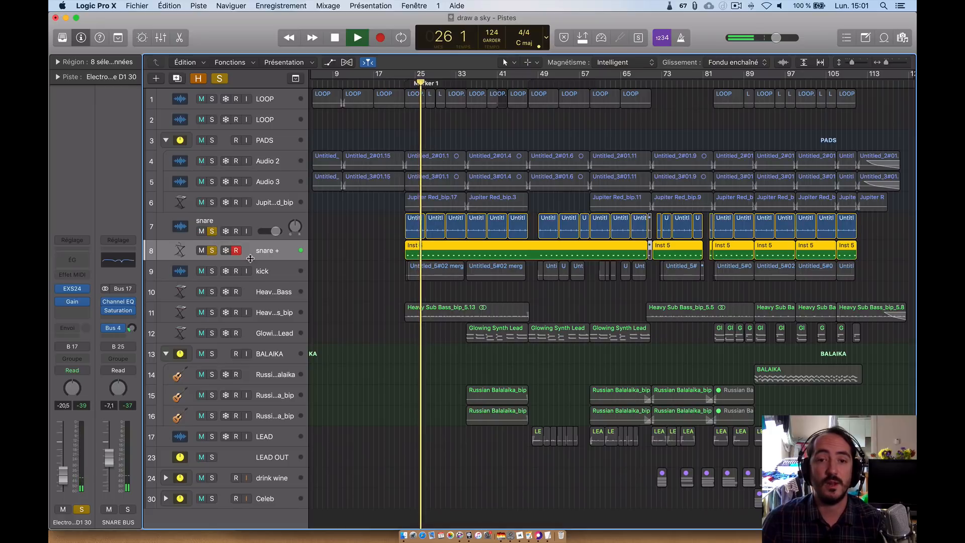
pyautogui.click(201, 251)
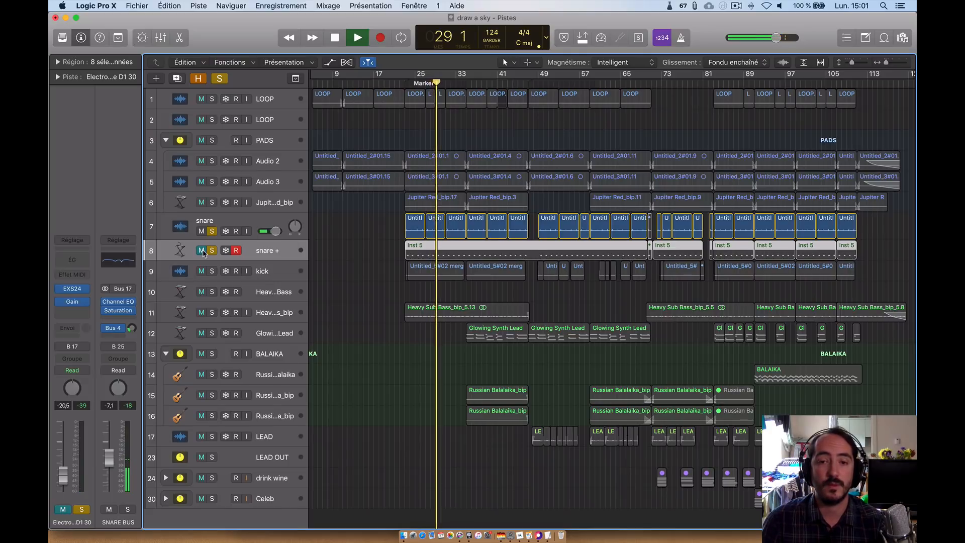
pyautogui.click(202, 252)
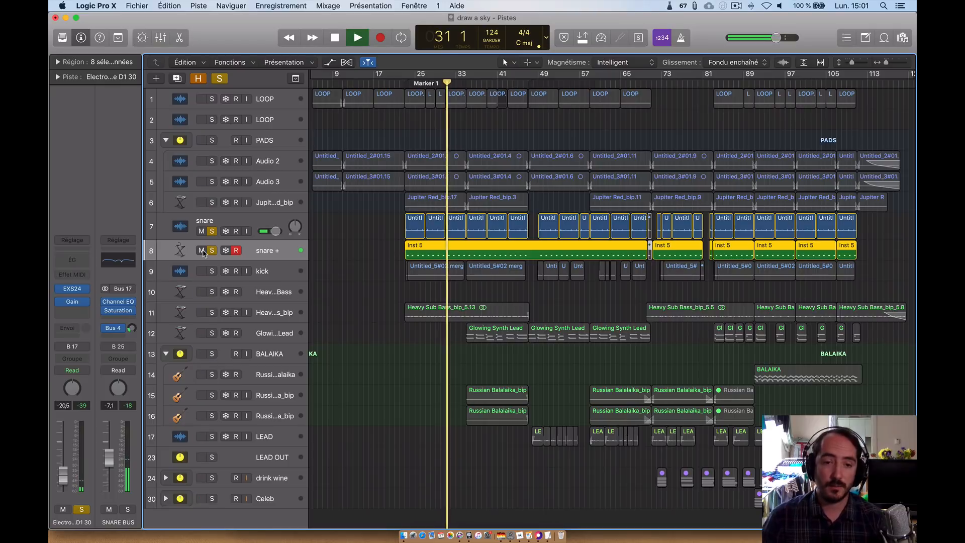
pyautogui.press('space')
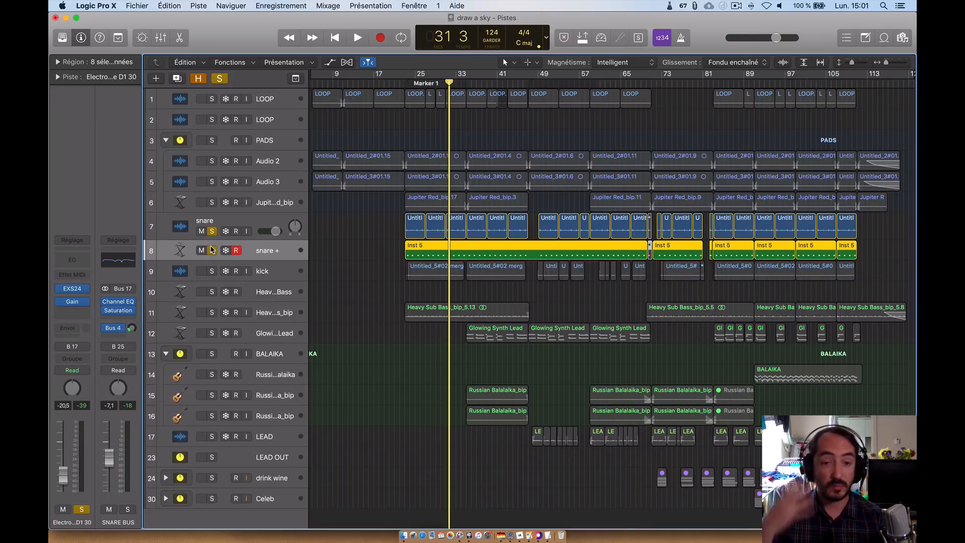
# Step: Remove the solos from both snare tracks, then select the two tracks and show their sends and outputs in the mixer
pyautogui.click(211, 251)
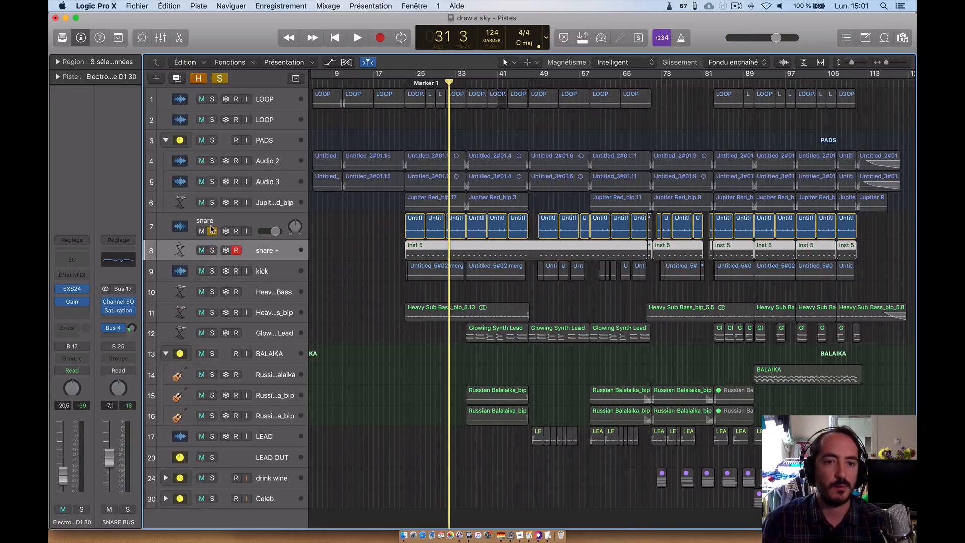
pyautogui.click(239, 219)
pyautogui.click(212, 231)
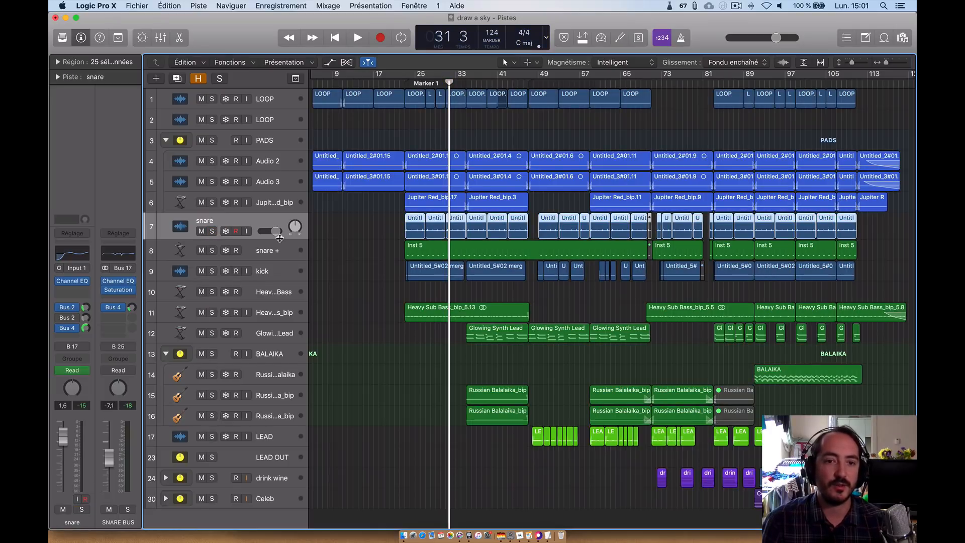
pyautogui.keyDown('shift'); pyautogui.click(270, 255); pyautogui.keyUp('shift')
pyautogui.press('x')
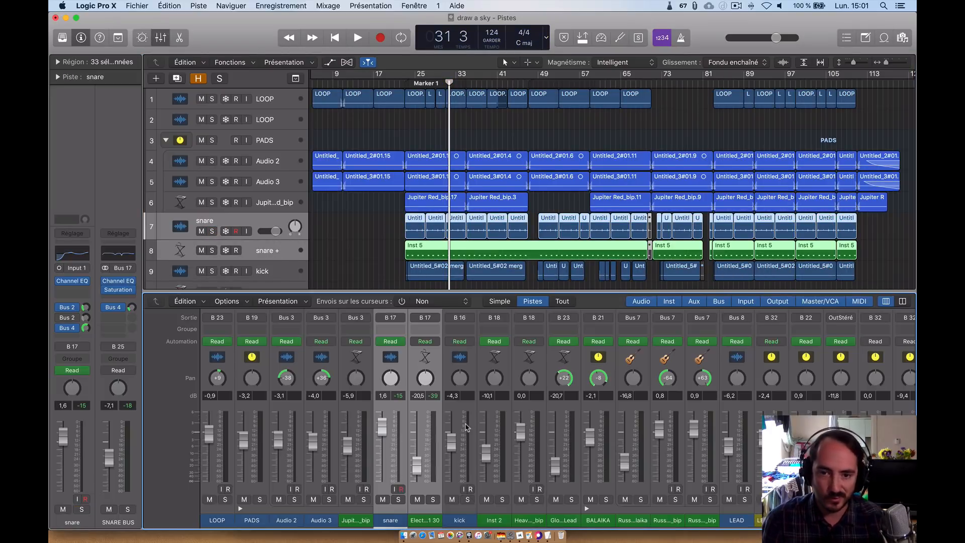
pyautogui.scroll(3, 406, 385)
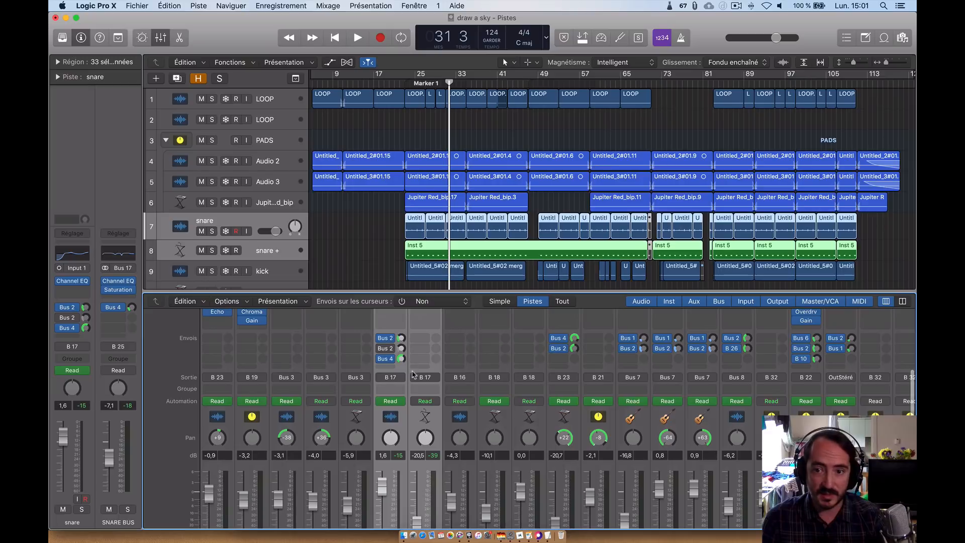
# Step: Solo the SNARE BUS channel, listen to its effects during playback, and examine the Saturation Knob settings, closing the plug-in
pyautogui.click(127, 509)
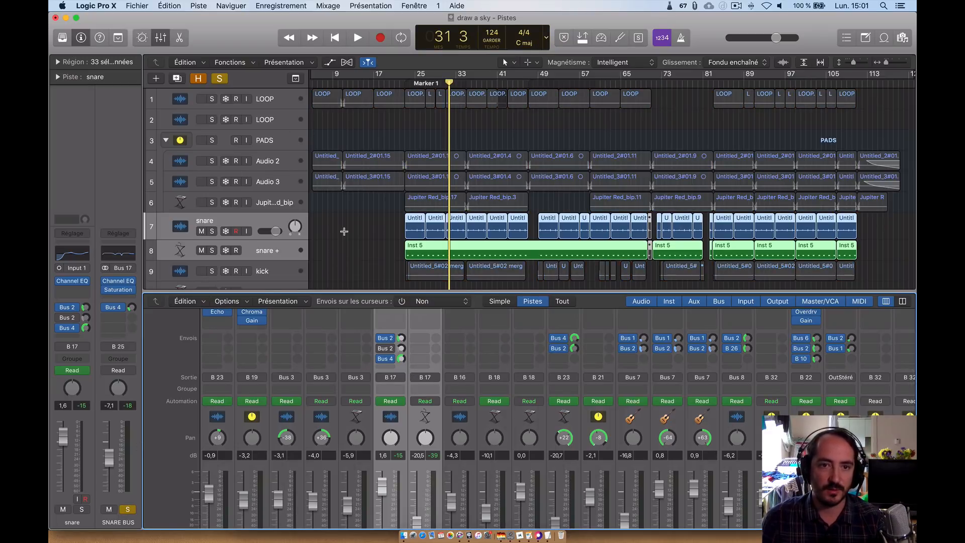
pyautogui.press('space')
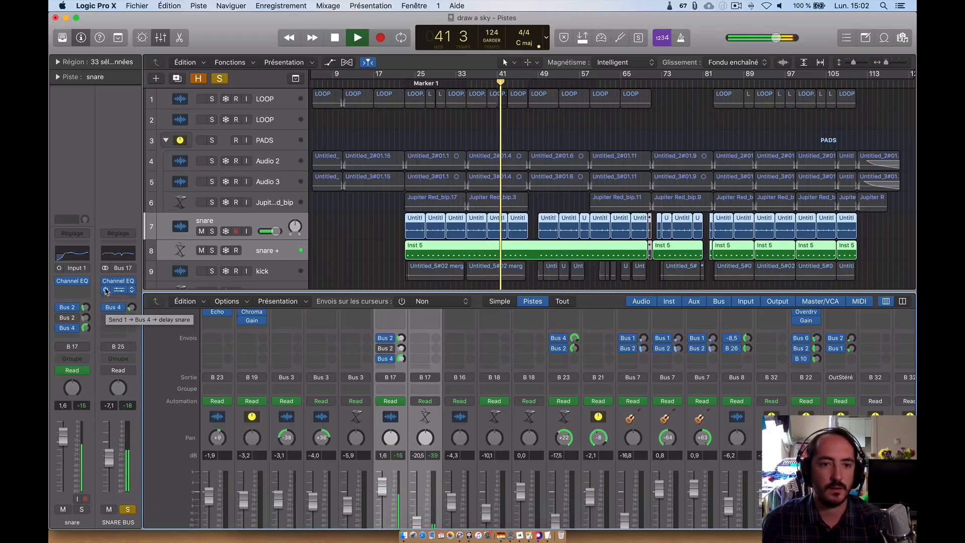
pyautogui.press('space')
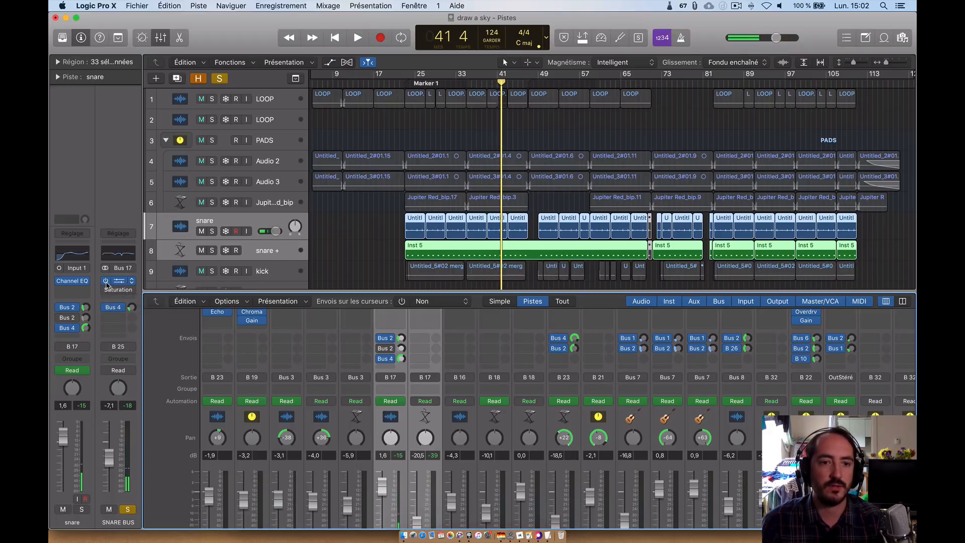
pyautogui.press('space')
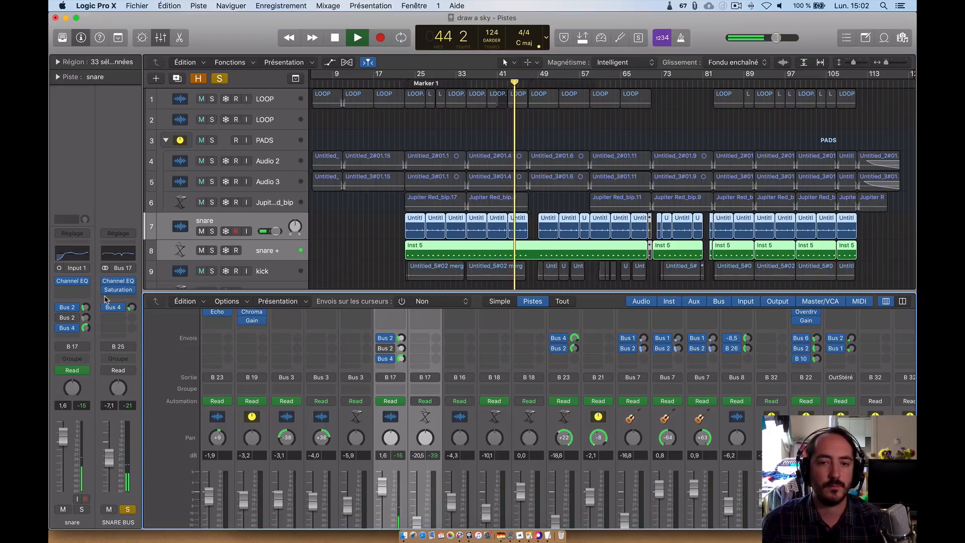
pyautogui.press('space')
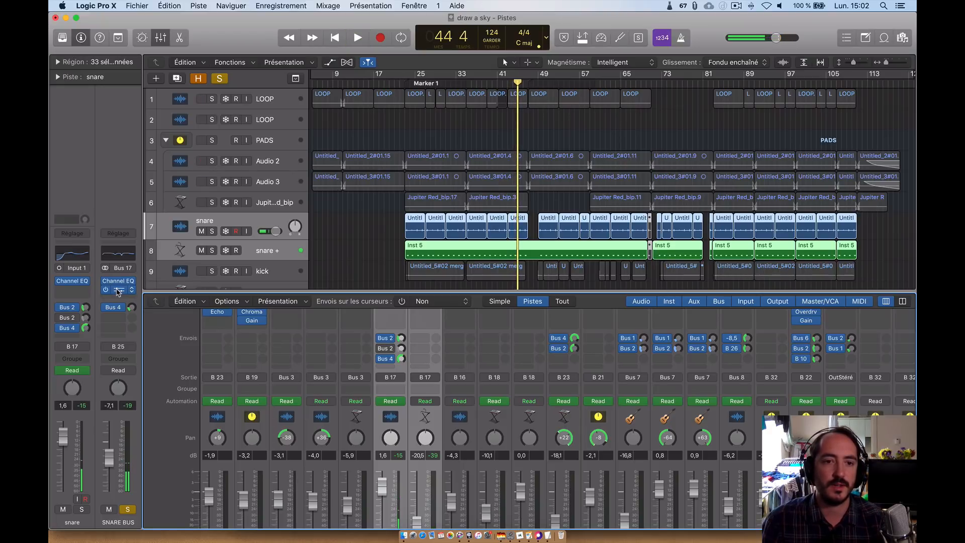
pyautogui.click(117, 292)
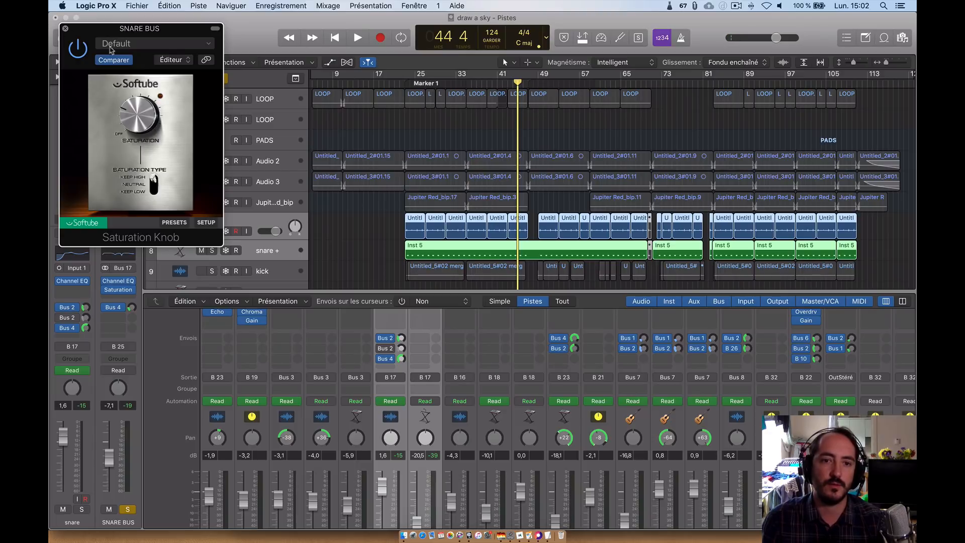
pyautogui.press('super+w')
# Step: Solo only the Heavy Sub Bass_bip track and play from the beginning of its first region
pyautogui.scroll(-2, 356, 164)
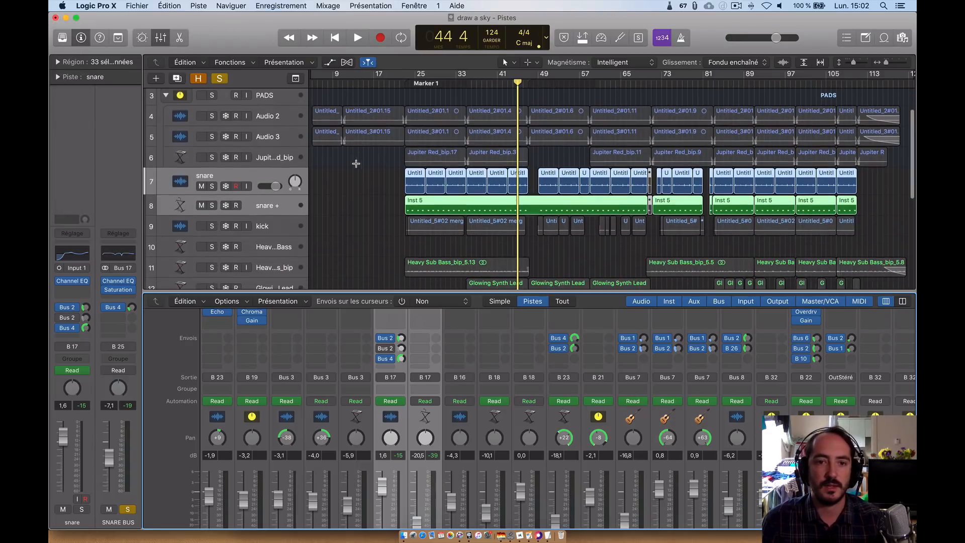
pyautogui.click(352, 182)
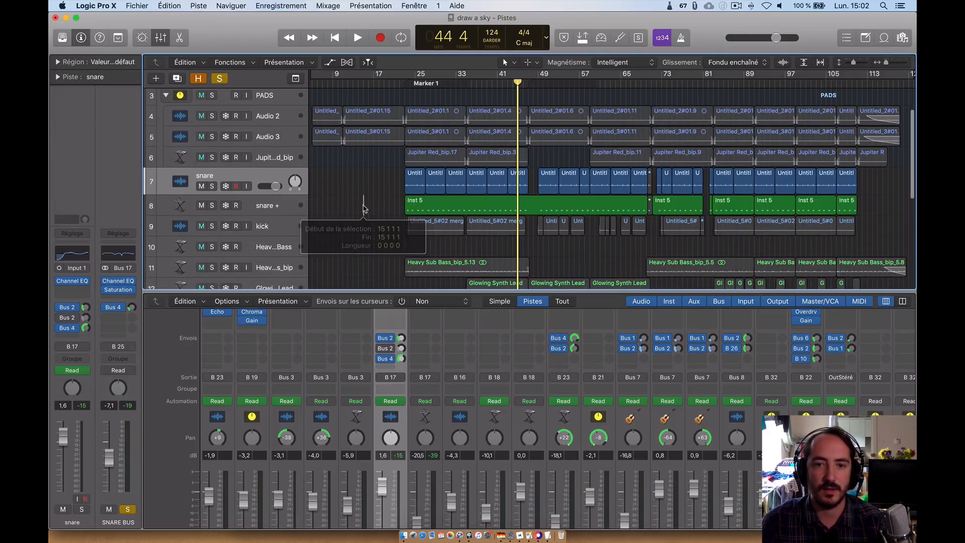
pyautogui.scroll(-3, 248, 214)
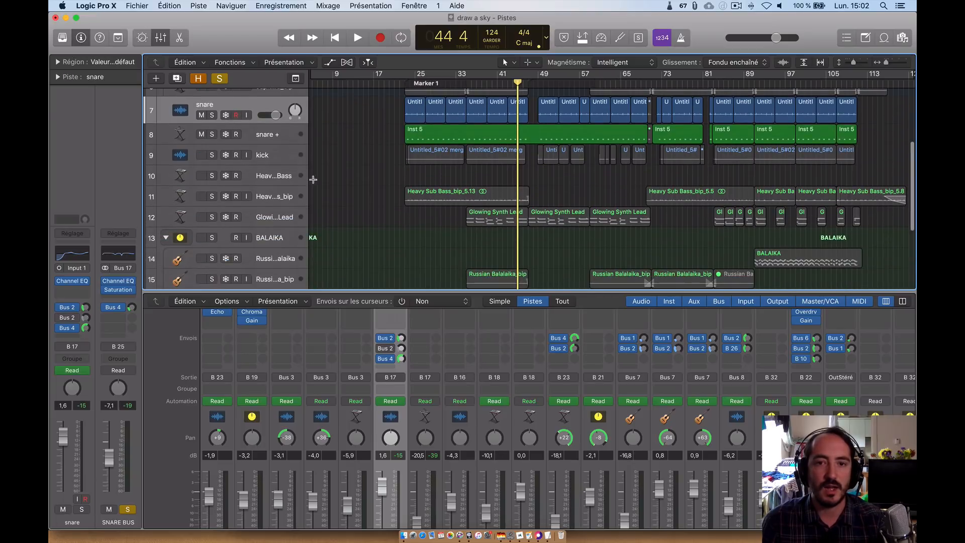
pyautogui.click(278, 197)
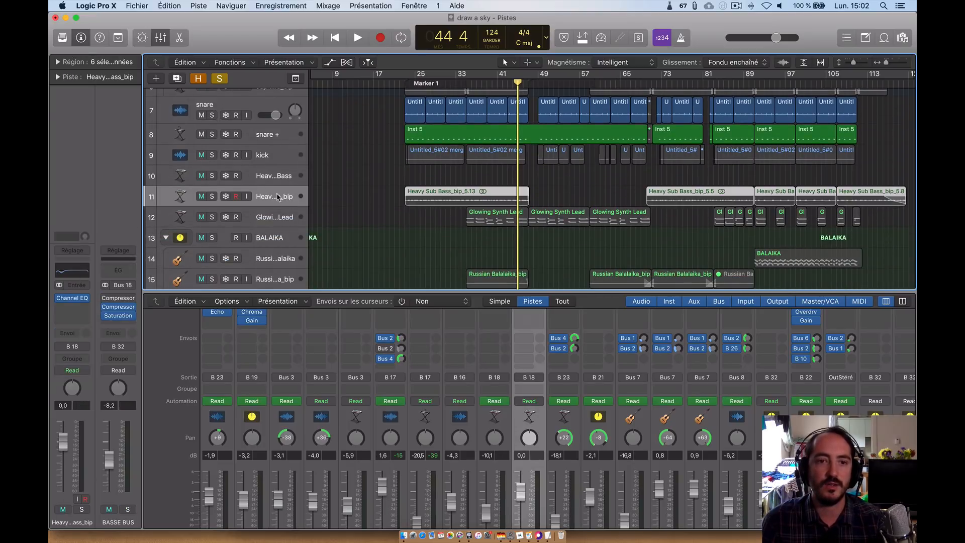
pyautogui.click(211, 196)
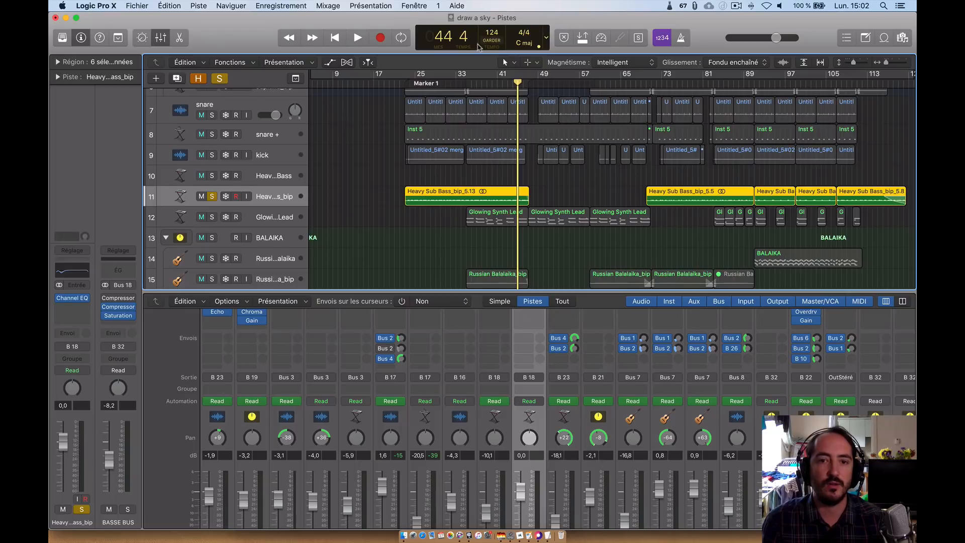
pyautogui.click(410, 83)
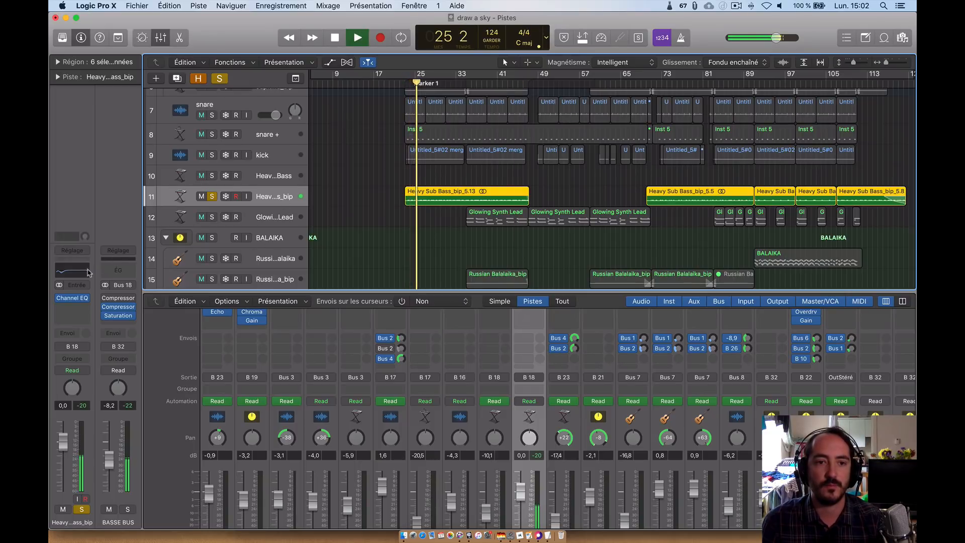
# Step: Examine the Heavy Sub Bass_bip track's Channel EQ during playback, toggling its bypass to compare the sound, and close the plug-in
pyautogui.click(73, 298)
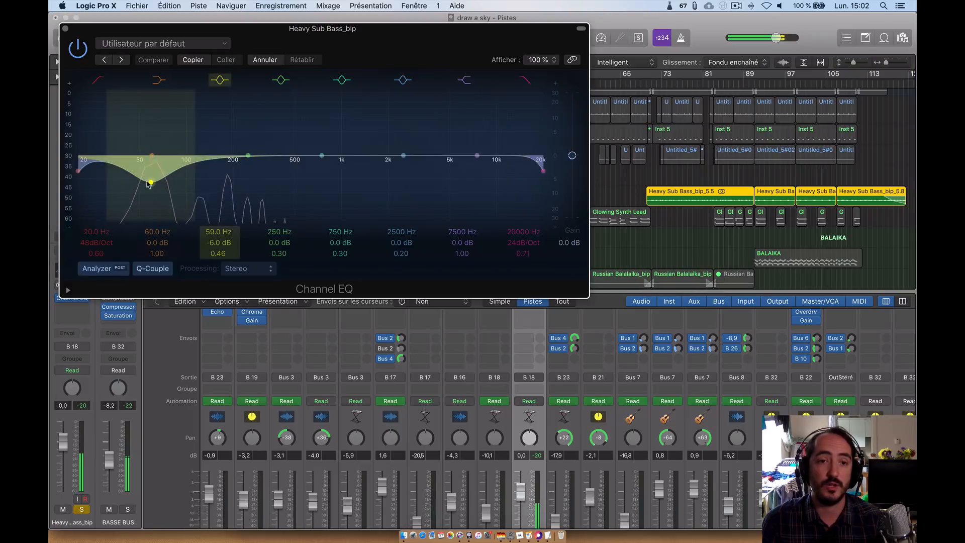
pyautogui.click(79, 51)
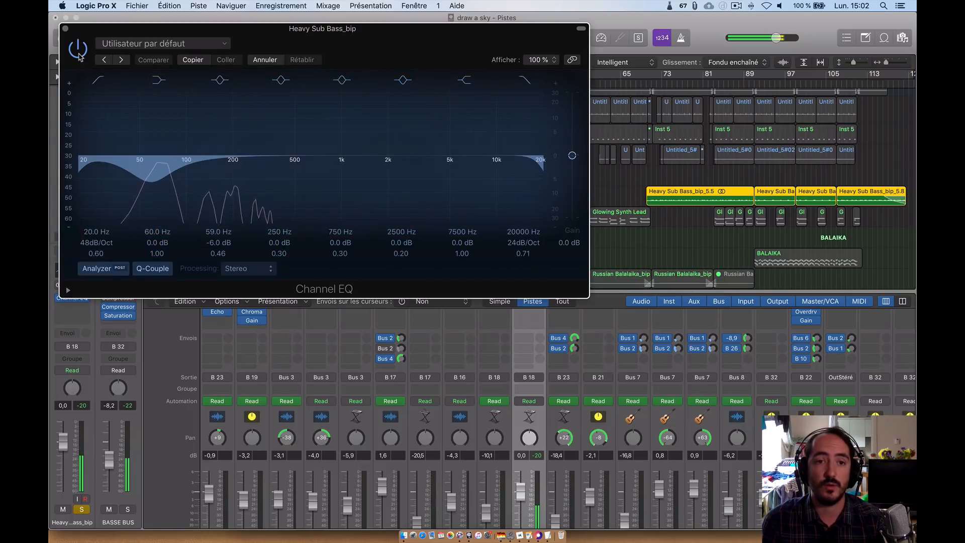
pyautogui.click(78, 51)
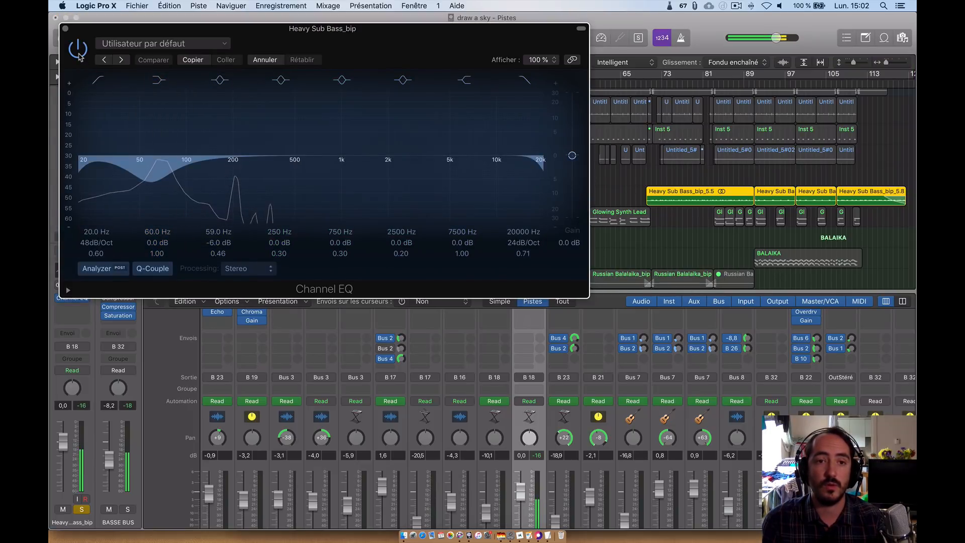
pyautogui.click(168, 187)
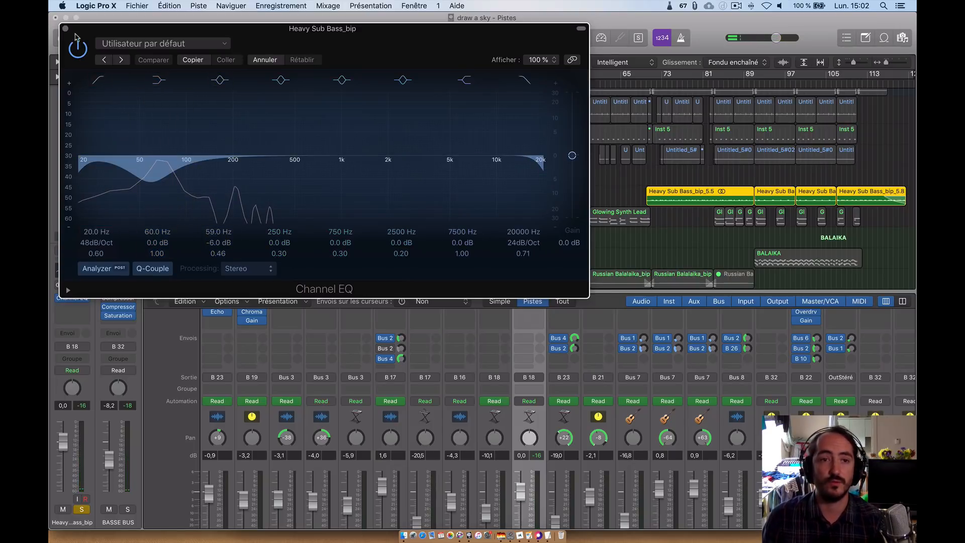
pyautogui.click(66, 29)
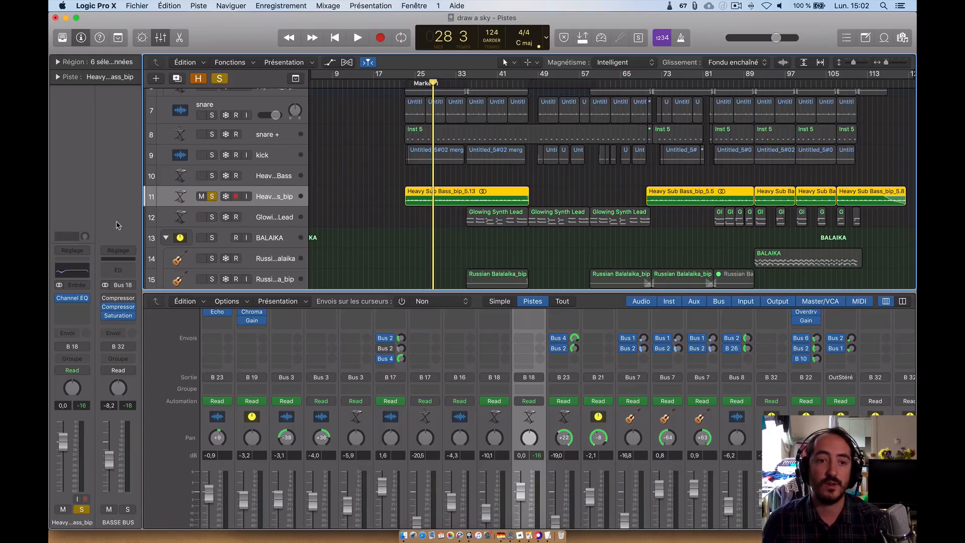
# Step: Examine the BASSE BUS Compressor side-chained from Audio 5 while the bass plays, then stop playback and close the plug-in
pyautogui.click(118, 297)
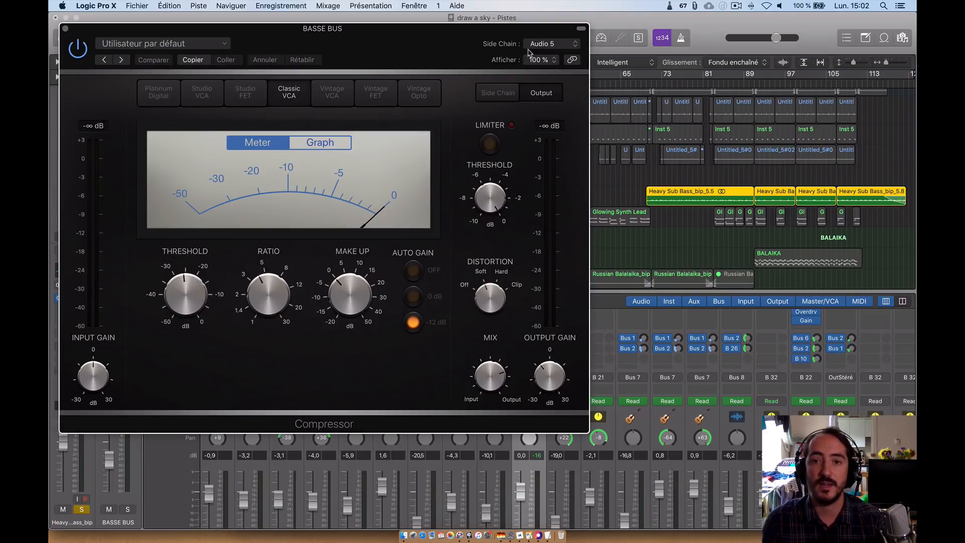
pyautogui.moveTo(498, 44); pyautogui.dragTo(730, 219)
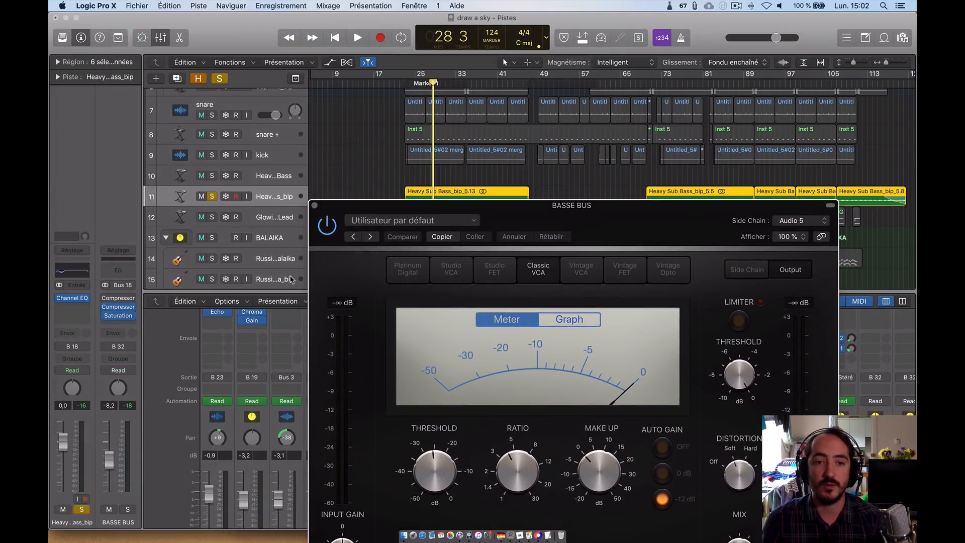
pyautogui.press('space')
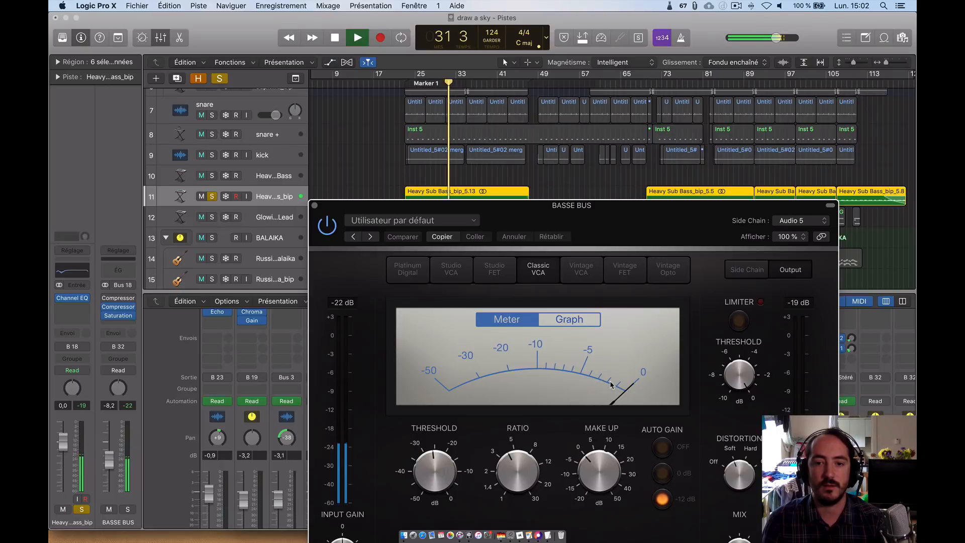
pyautogui.press('space')
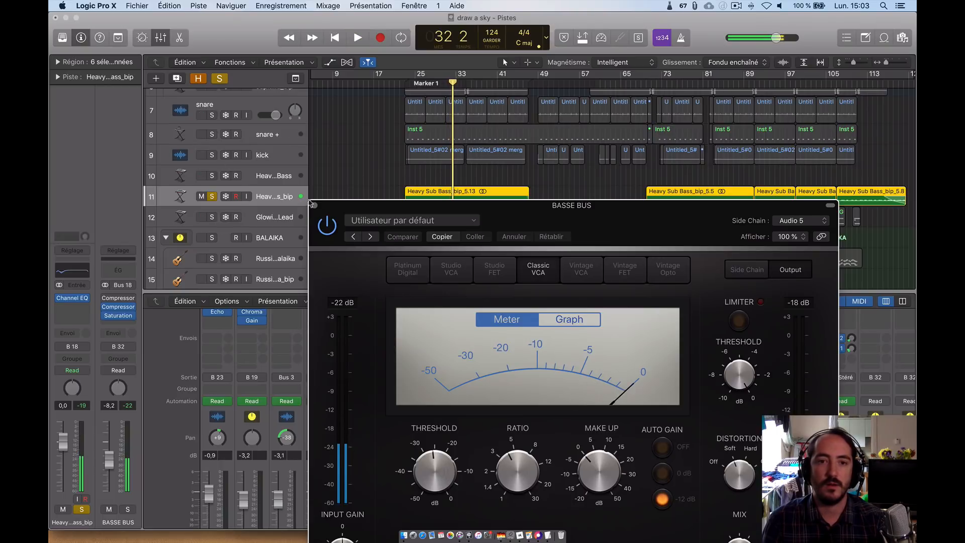
pyautogui.click(315, 205)
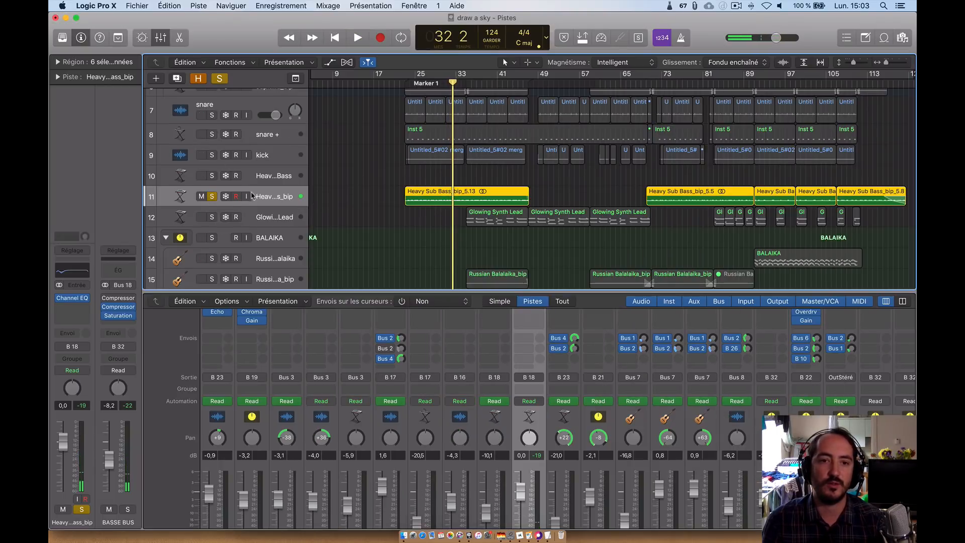
# Step: Remove the Heavy Sub Bass_bip solo and play the full arrangement while looking over its tracks
pyautogui.click(211, 196)
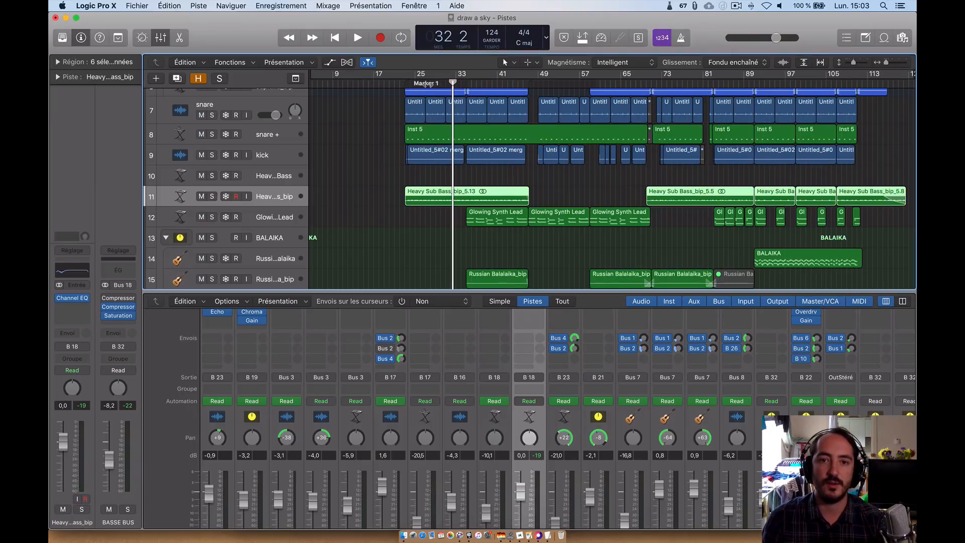
pyautogui.press('space')
pyautogui.scroll(5, 347, 237)
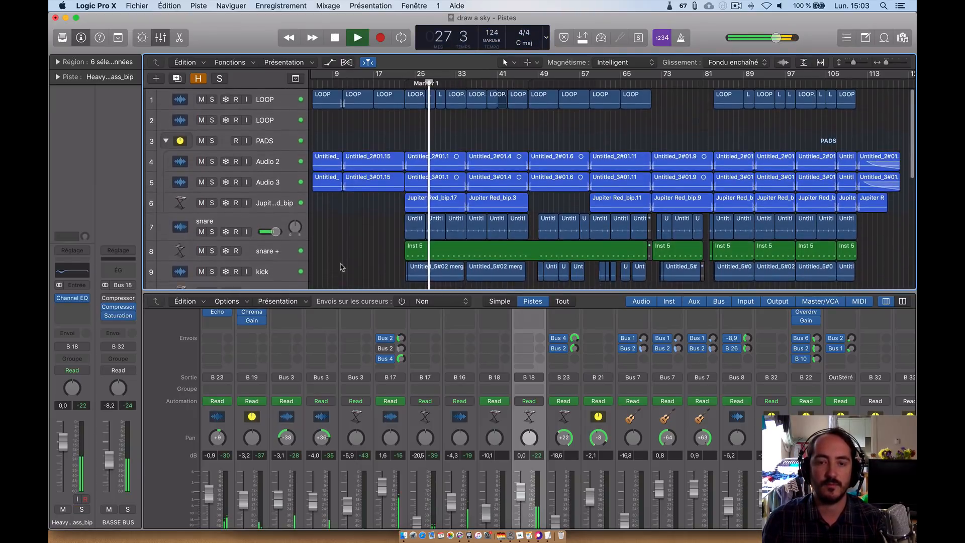
pyautogui.scroll(-5, 345, 205)
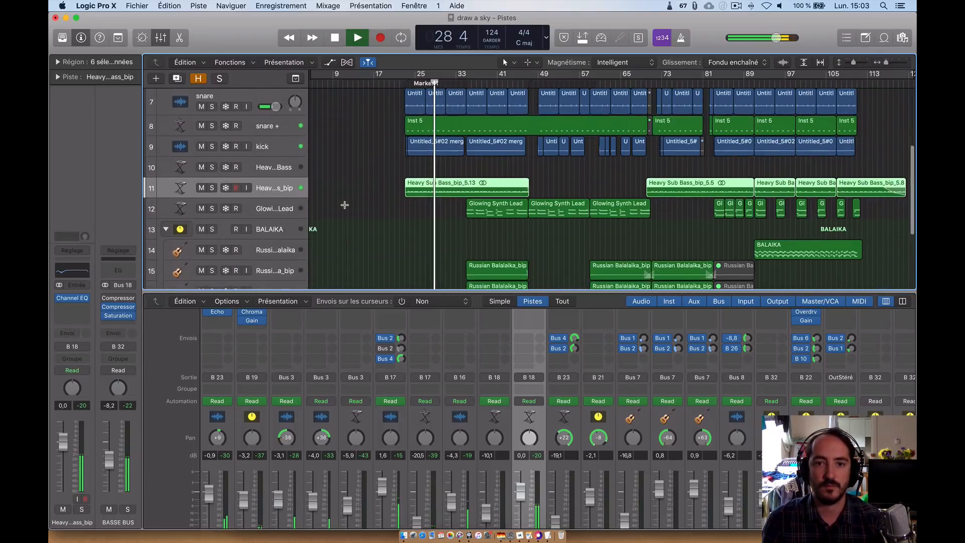
pyautogui.scroll(2, 345, 205)
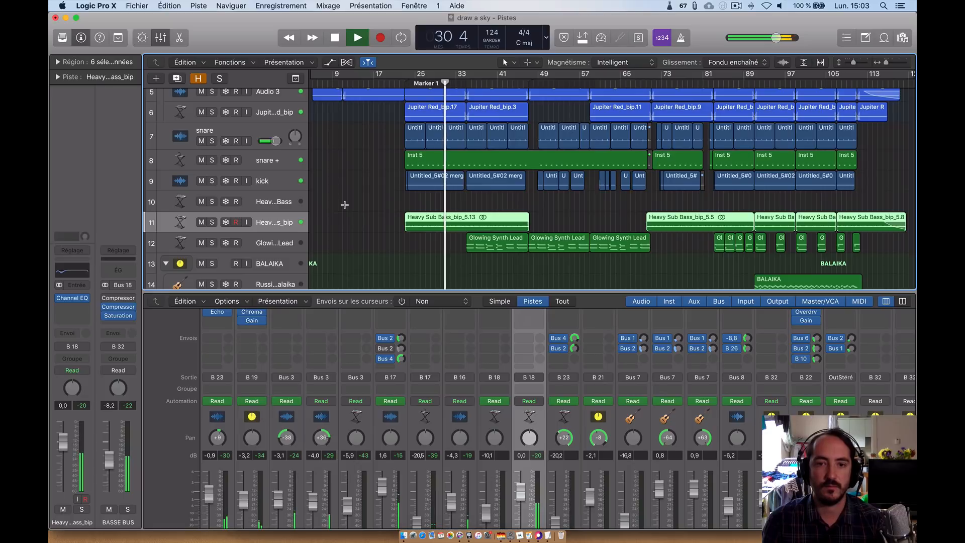
pyautogui.scroll(-3, 389, 182)
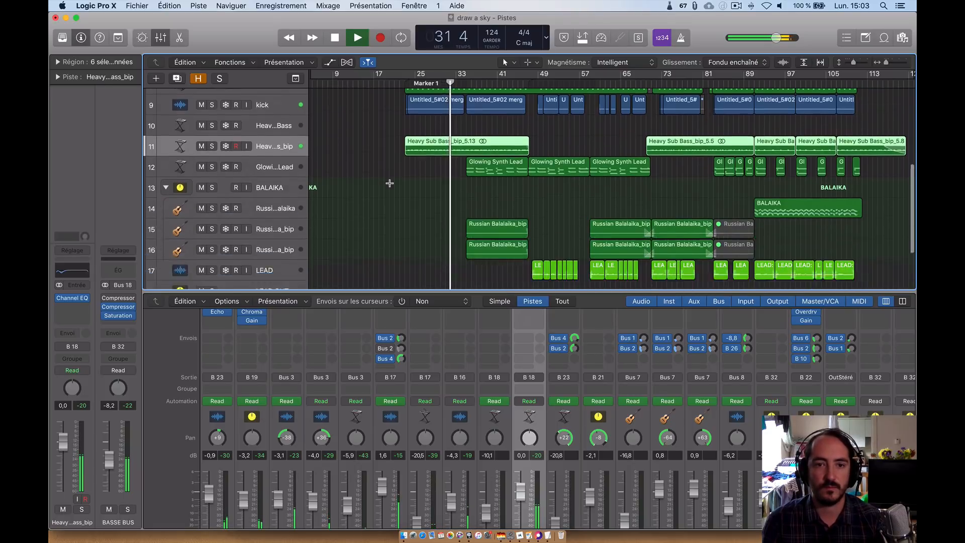
# Step: Solo the Glowing Synth Lead track, listen to its first region, and bring up the bus fed by its Bus 4 send
pyautogui.scroll(-2, 406, 169)
pyautogui.scroll(3, 422, 155)
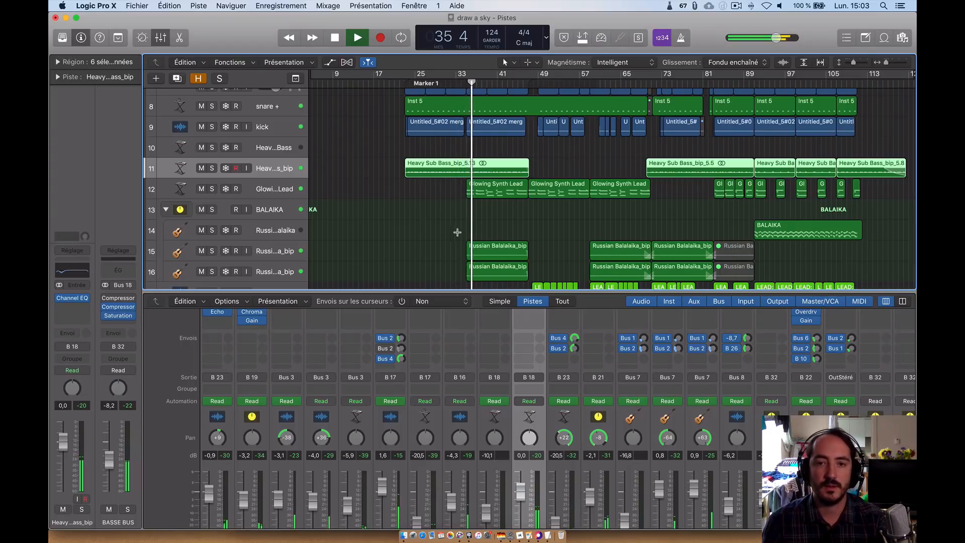
pyautogui.press('space')
pyautogui.press('Down')
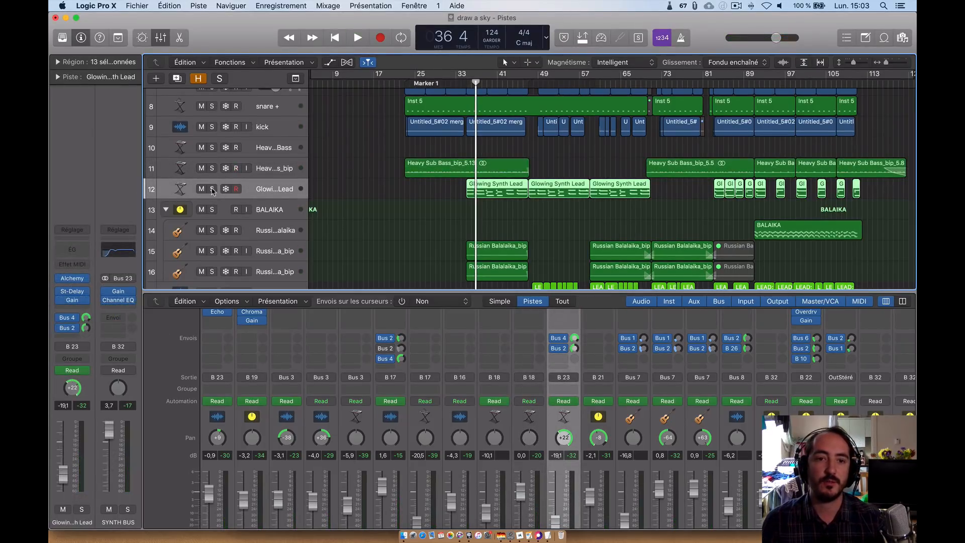
pyautogui.click(212, 188)
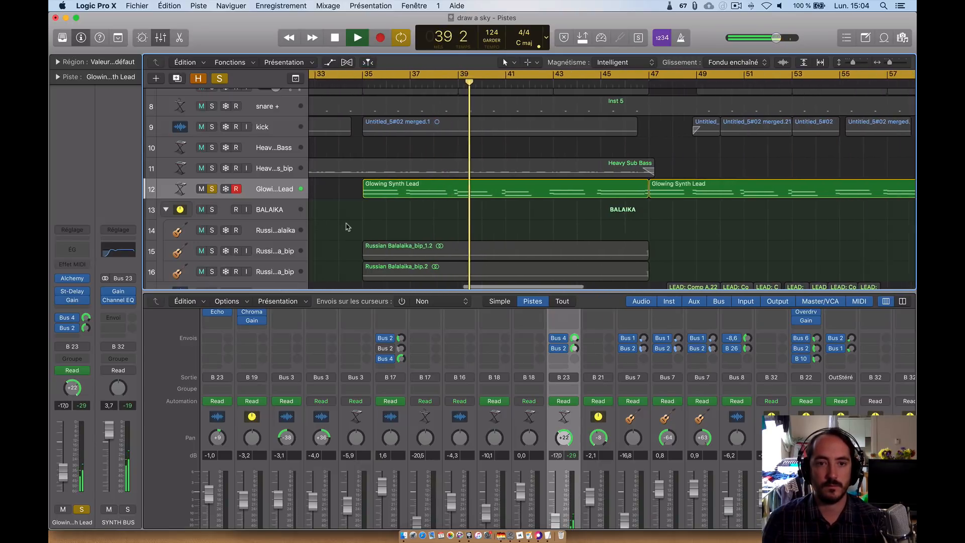
pyautogui.press('space')
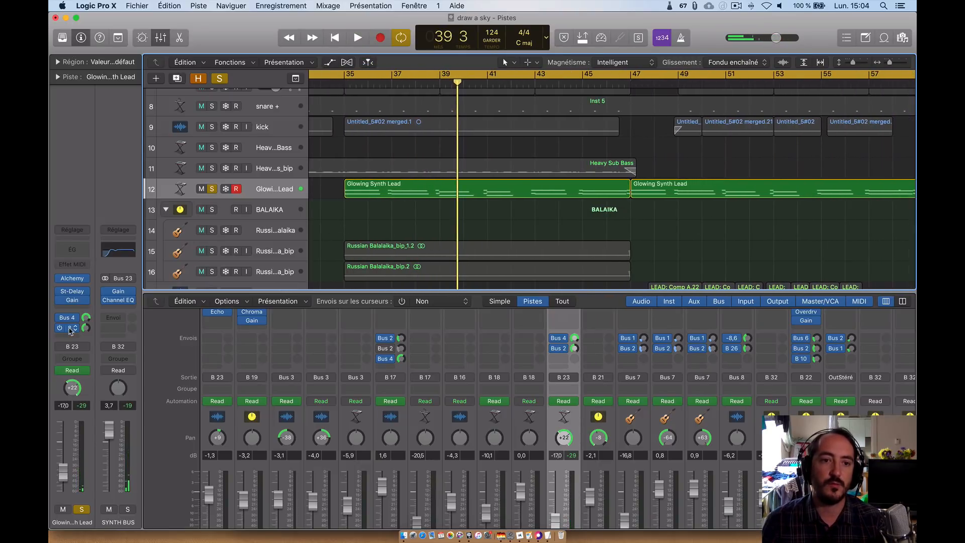
pyautogui.click(71, 317)
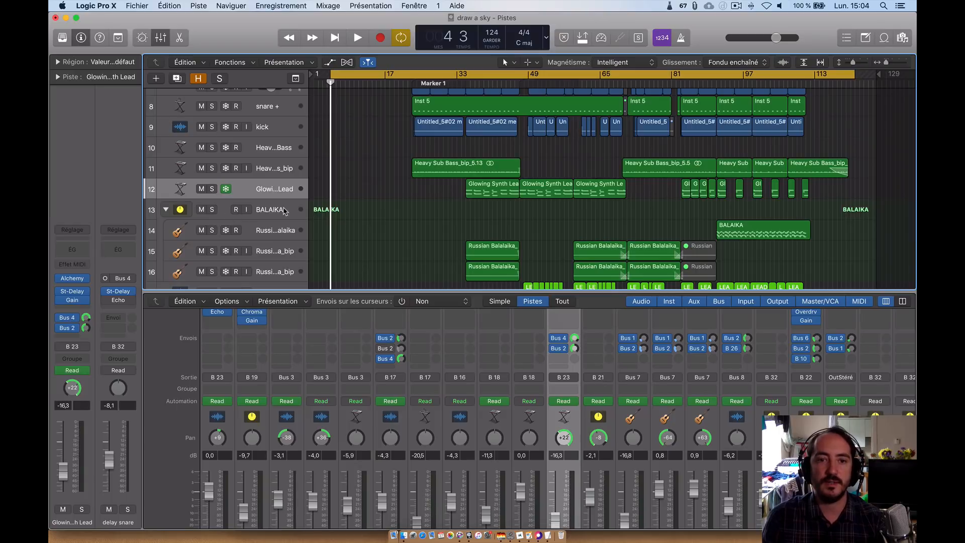
# Step: Turn off cycle mode, solo the BALAIKA stack, and play it from bar 35
pyautogui.click(283, 210)
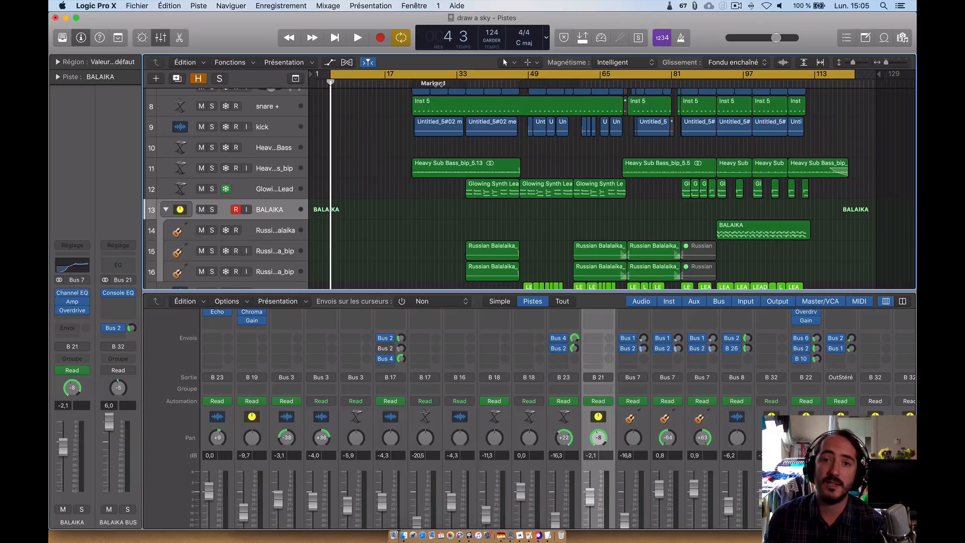
pyautogui.click(465, 76)
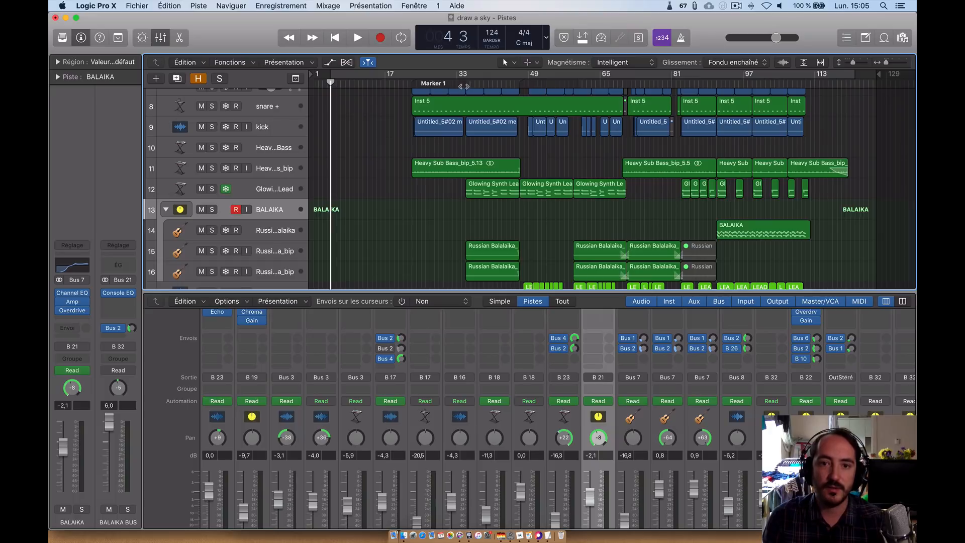
pyautogui.click(464, 85)
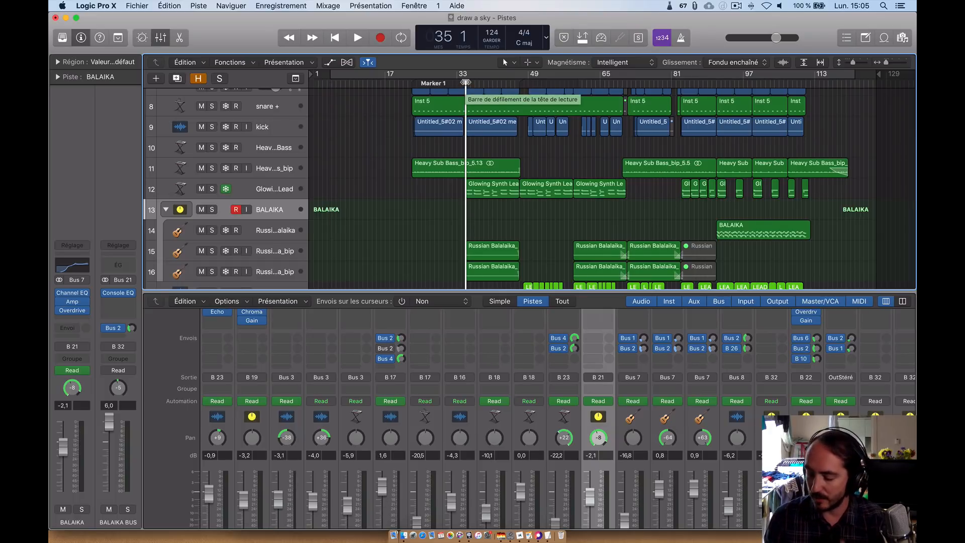
pyautogui.press('s')
pyautogui.press('space')
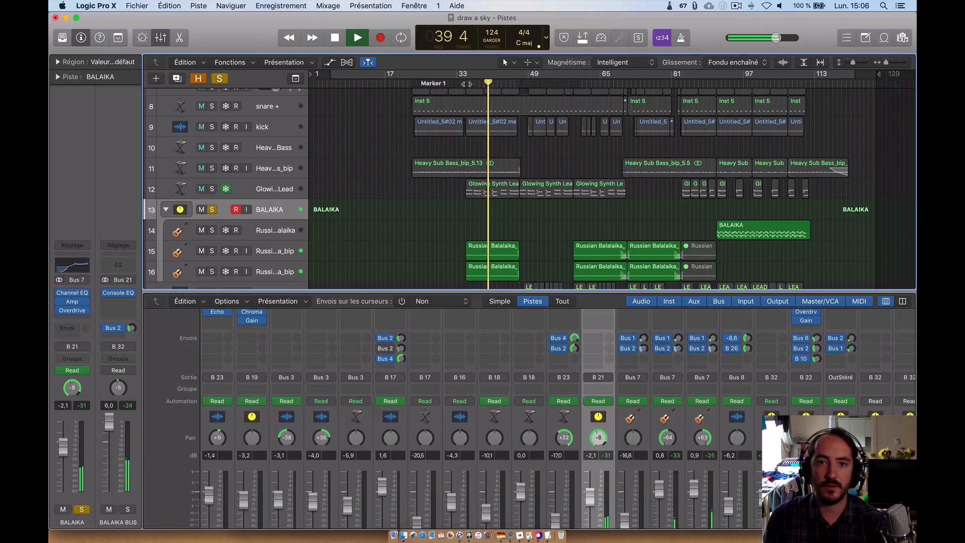
pyautogui.click(466, 84)
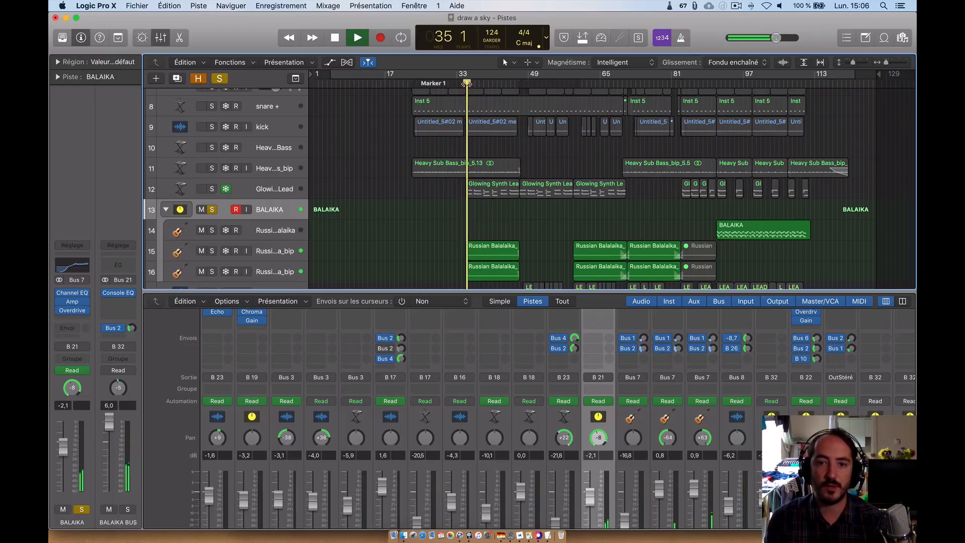
# Step: Replace the BALAIKA stack solo with solos on the two Russian Balalaika_bip tracks to compare their panning during playback
pyautogui.click(275, 256)
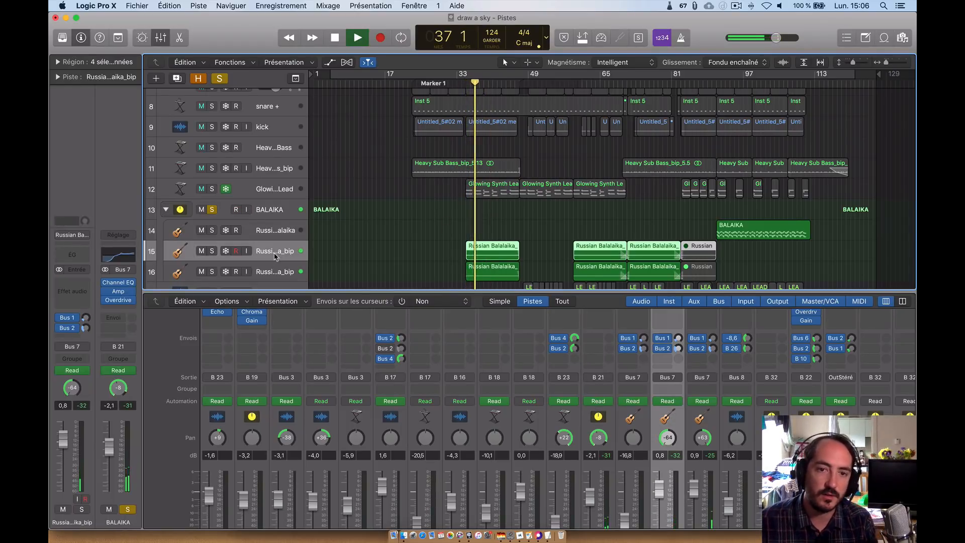
pyautogui.press('z')
pyautogui.press('z')
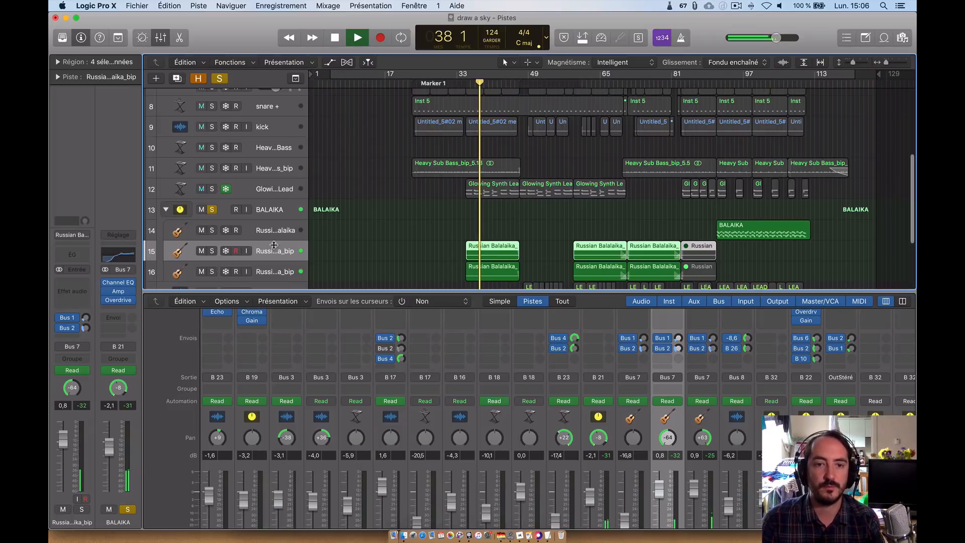
pyautogui.click(212, 209)
pyautogui.click(212, 251)
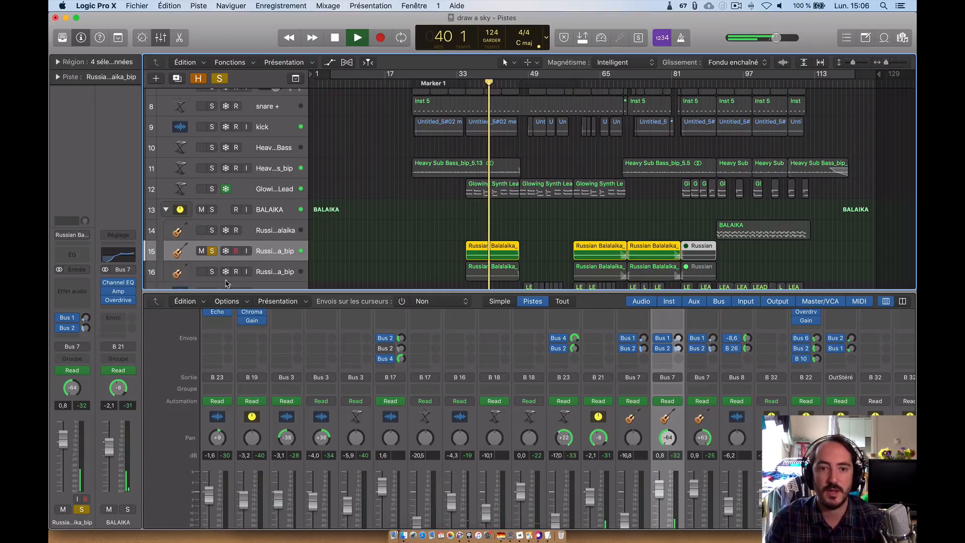
pyautogui.click(211, 271)
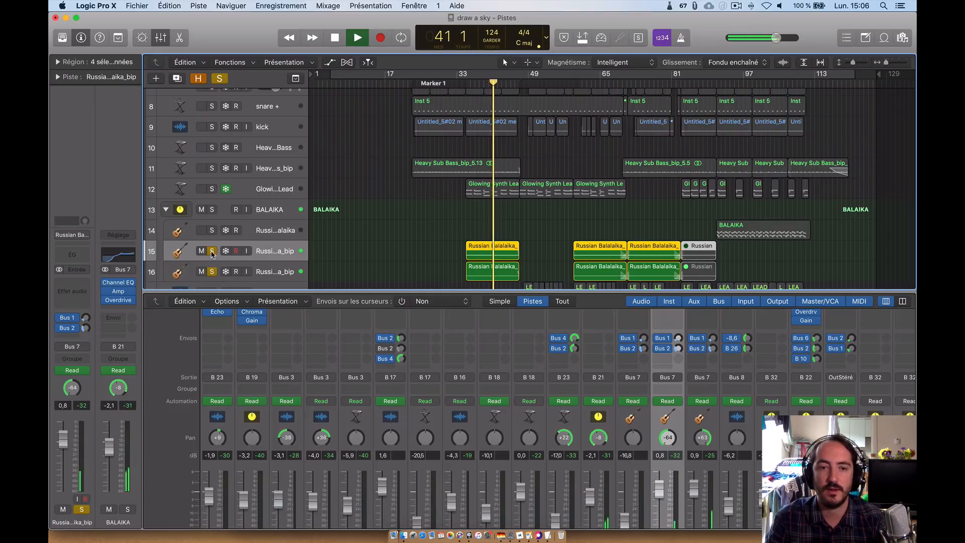
pyautogui.click(278, 274)
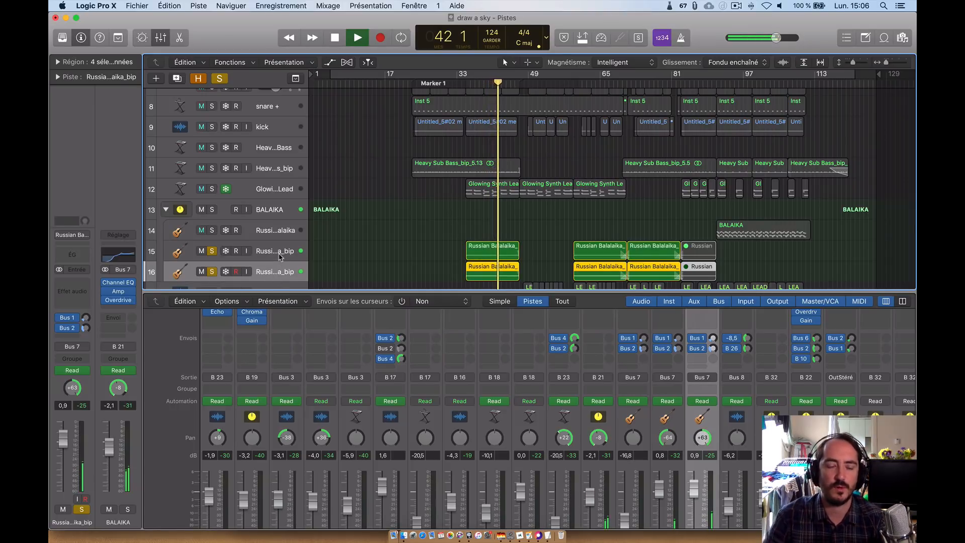
# Step: Bypass Channel EQ, Amp and Overdrive on the BALAIKA stack, then solo the stack instead of its two tracks and play it
pyautogui.click(266, 211)
pyautogui.press('space')
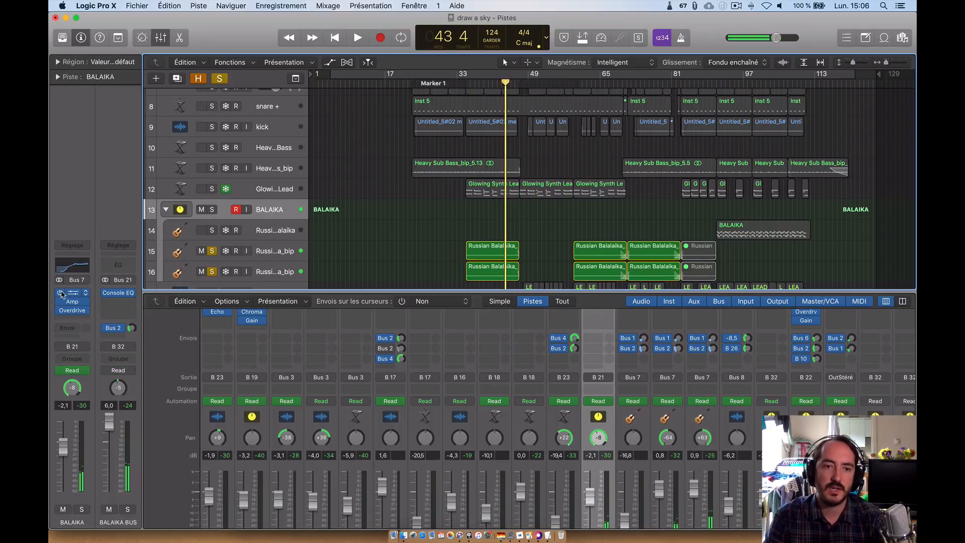
pyautogui.click(60, 292)
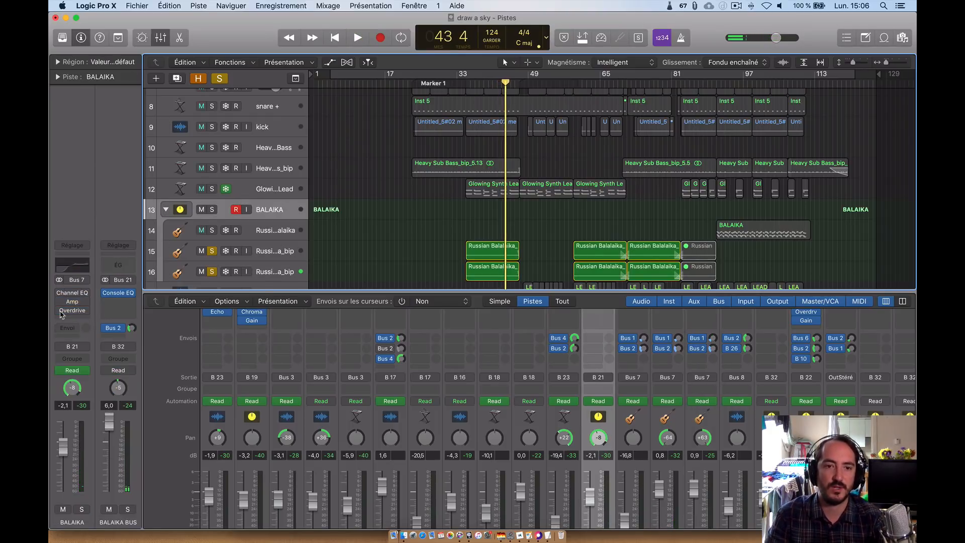
pyautogui.click(213, 251)
pyautogui.click(213, 271)
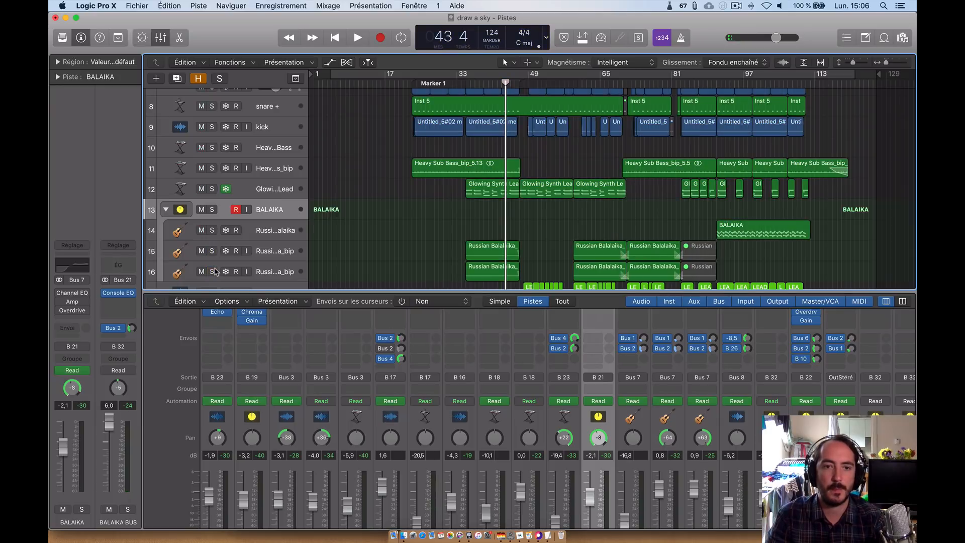
pyautogui.click(213, 209)
pyautogui.press('space')
pyautogui.hotkey('shift', ',')
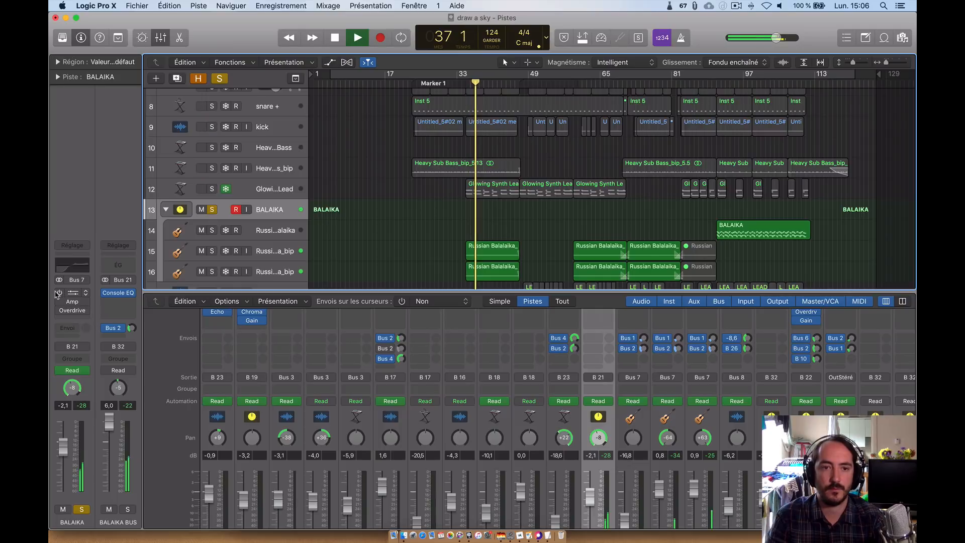
pyautogui.press('super+z')
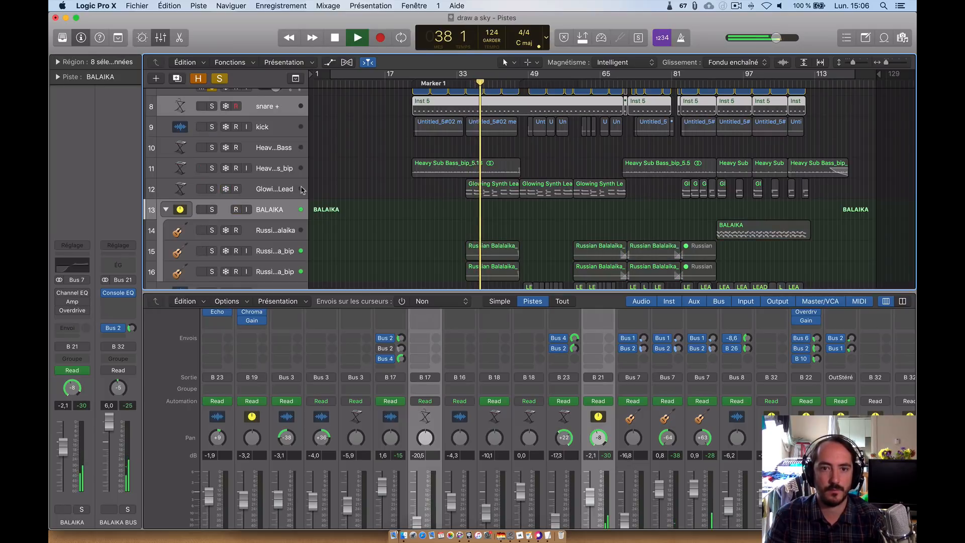
pyautogui.click(213, 210)
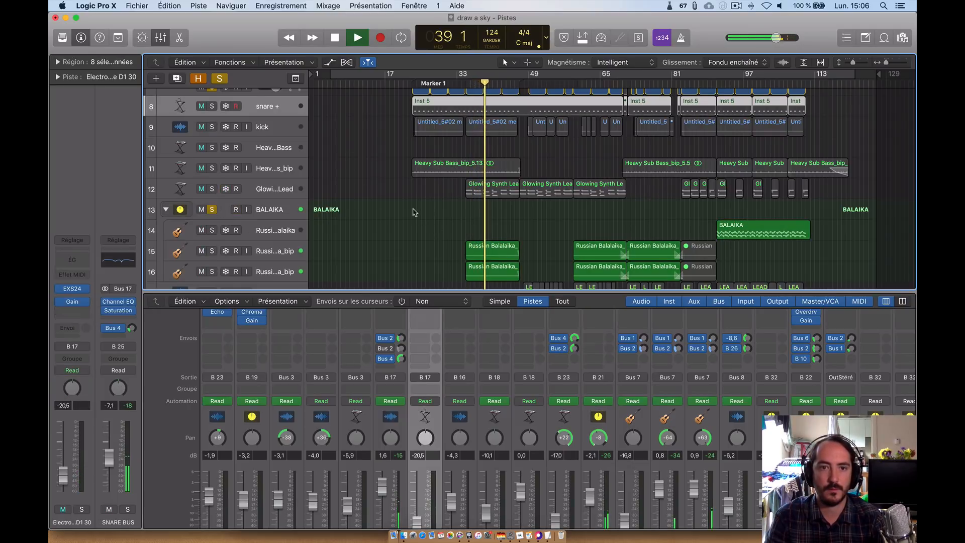
pyautogui.click(213, 89)
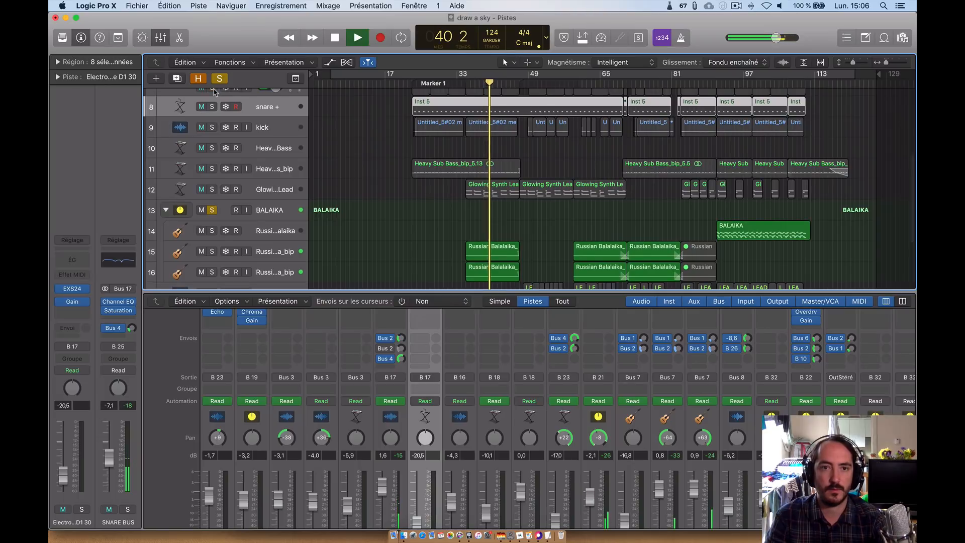
pyautogui.click(218, 81)
pyautogui.click(211, 208)
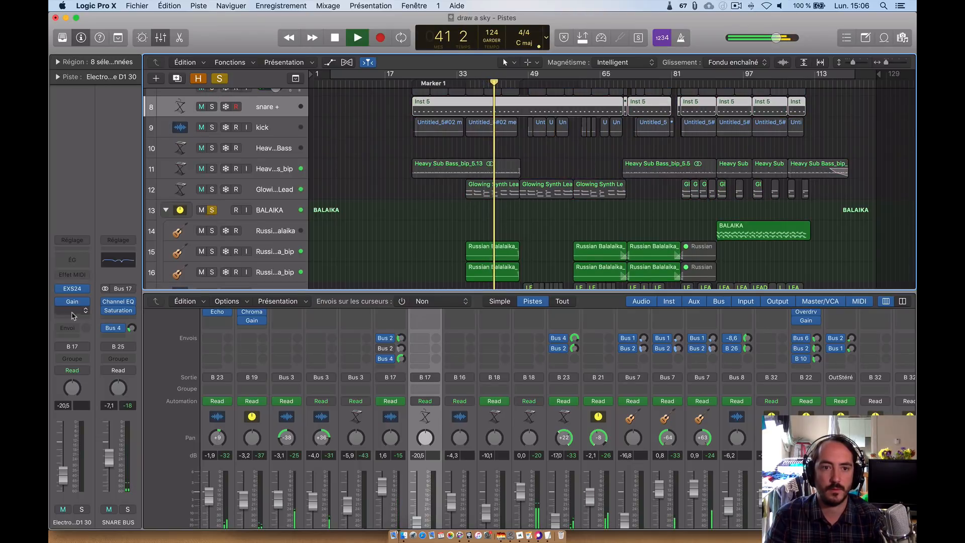
# Step: Re-enable Channel EQ, Amp and Overdrive on the BALAIKA stack and replay its first regions to compare the sound
pyautogui.click(267, 215)
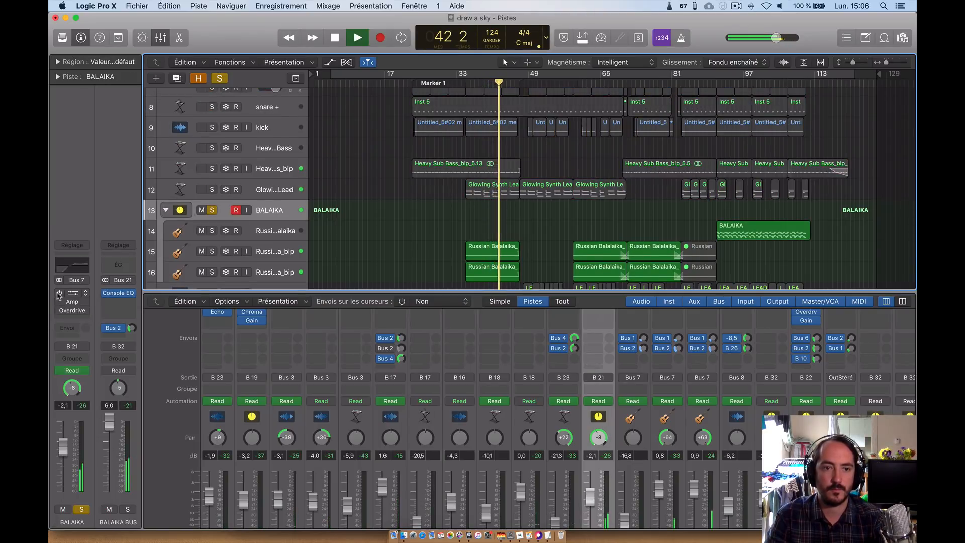
pyautogui.moveTo(58, 294); pyautogui.dragTo(59, 311)
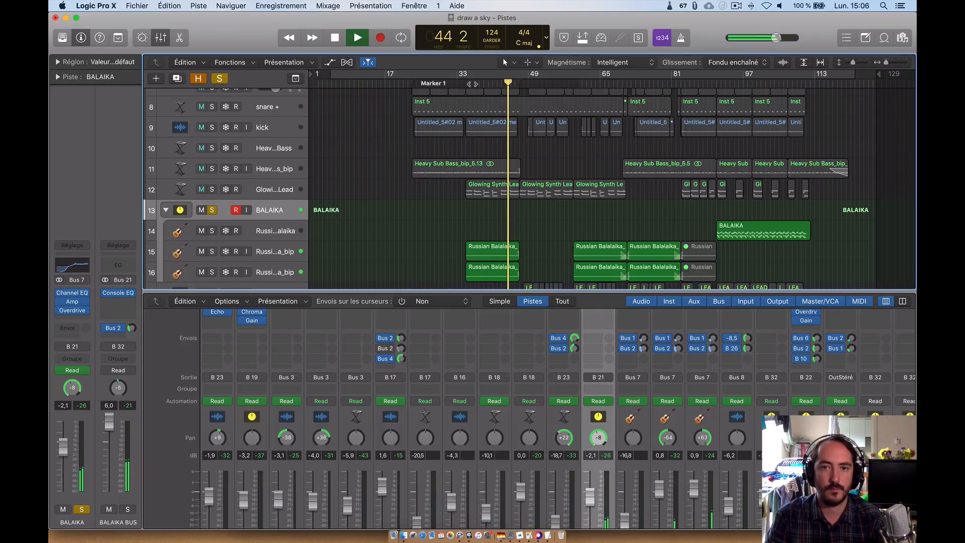
pyautogui.click(472, 84)
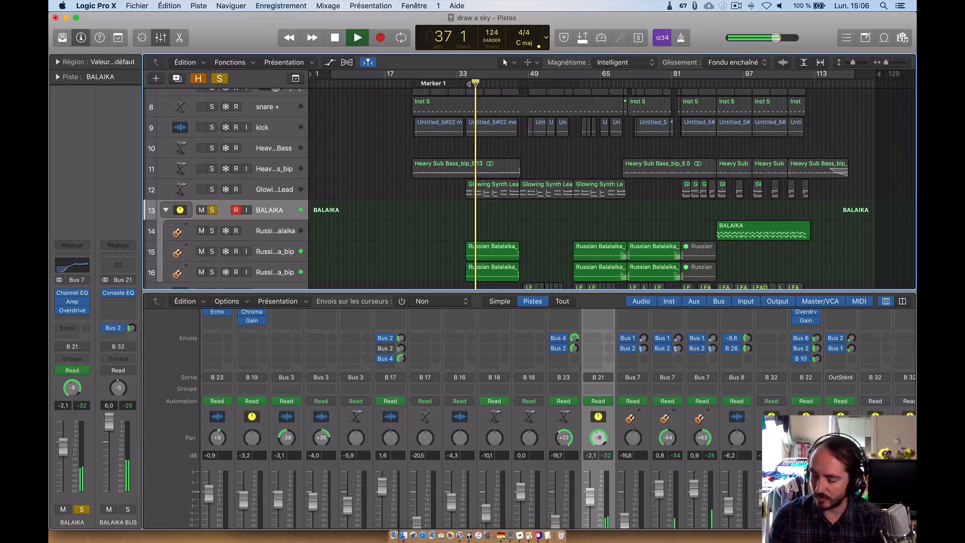
# Step: Stop playback and examine the BALAIKA stack's Overdrive settings, then close the plug-in
pyautogui.press('space')
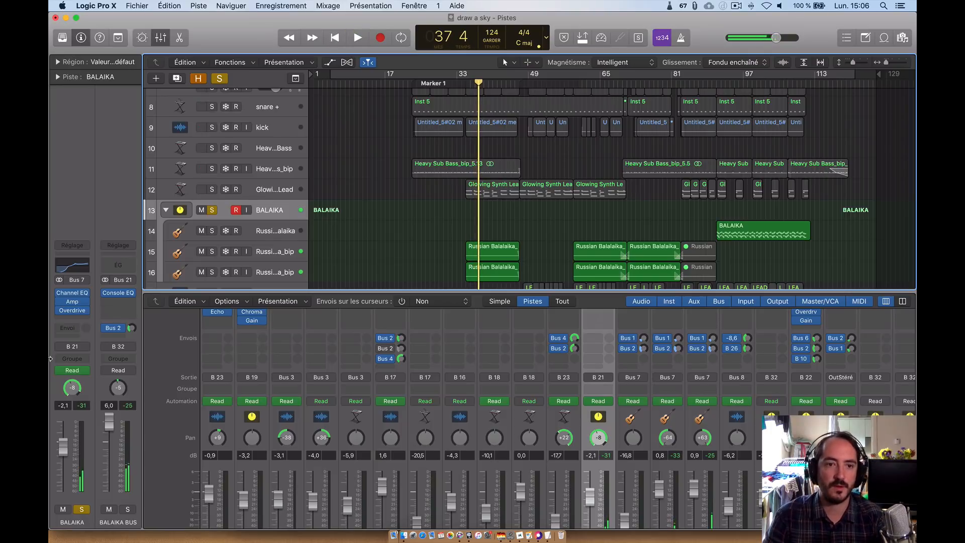
pyautogui.click(72, 309)
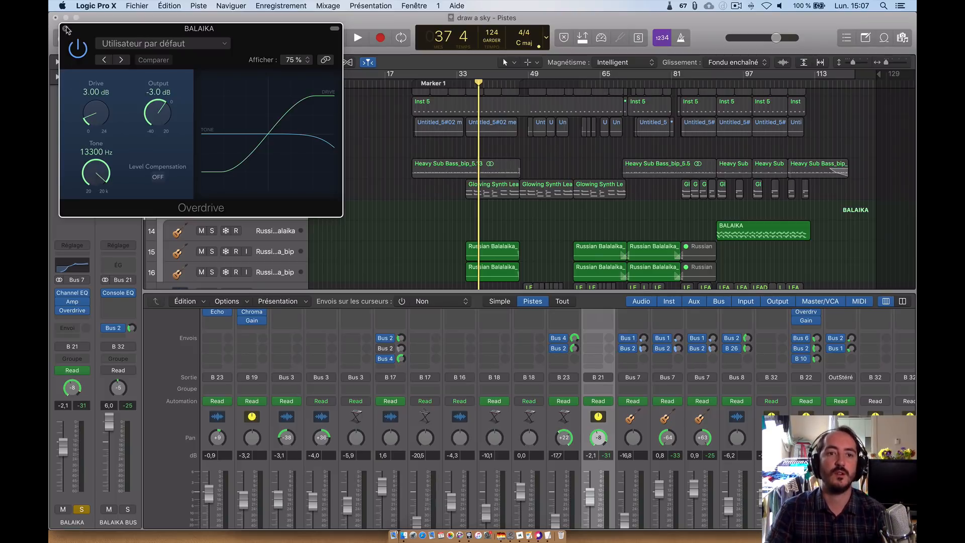
pyautogui.click(65, 28)
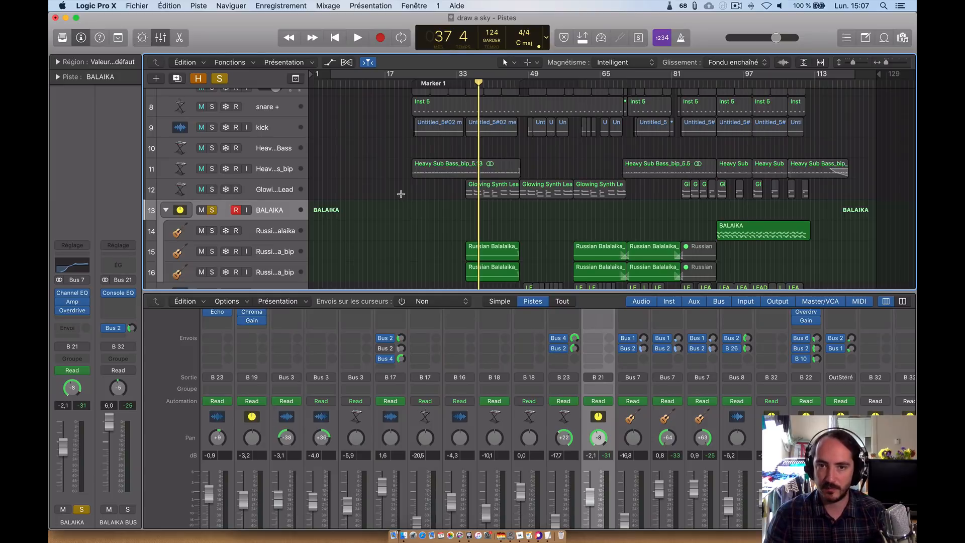
# Step: Remove the BALAIKA solo and play the full arrangement from the current position
pyautogui.scroll(-5, 401, 194)
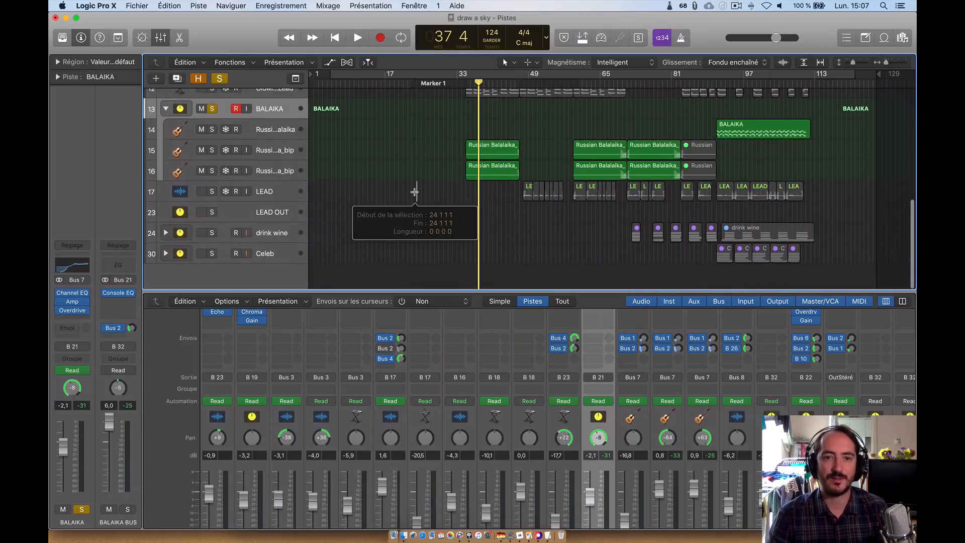
pyautogui.click(211, 109)
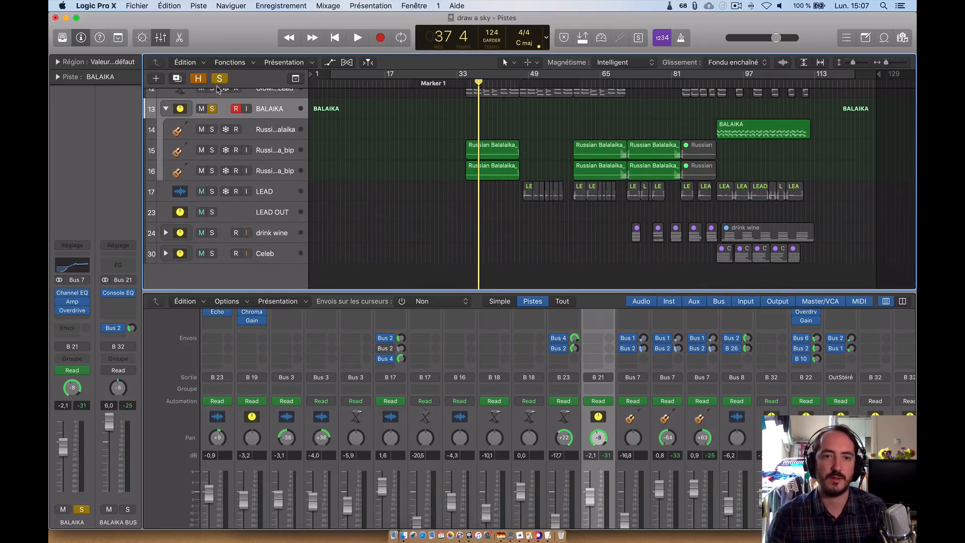
pyautogui.press('space')
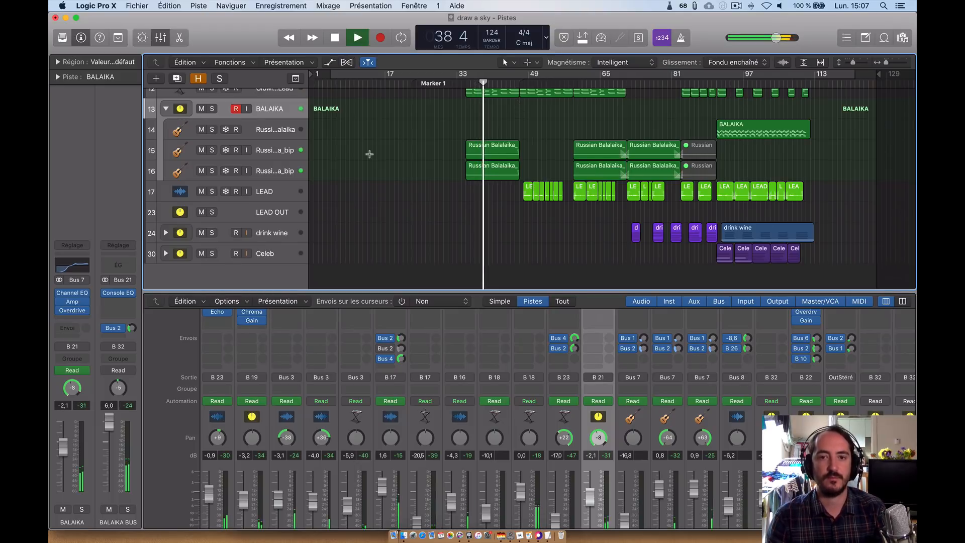
pyautogui.scroll(8, 366, 153)
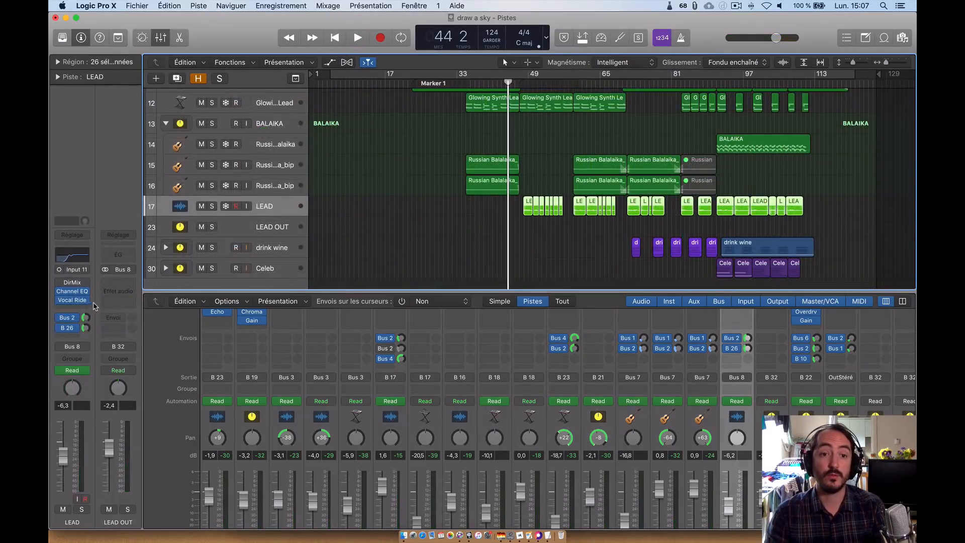
# Step: Play the arrangement from the start of the LEAD track's first region and show the track automation
pyautogui.click(524, 89)
pyautogui.press('space')
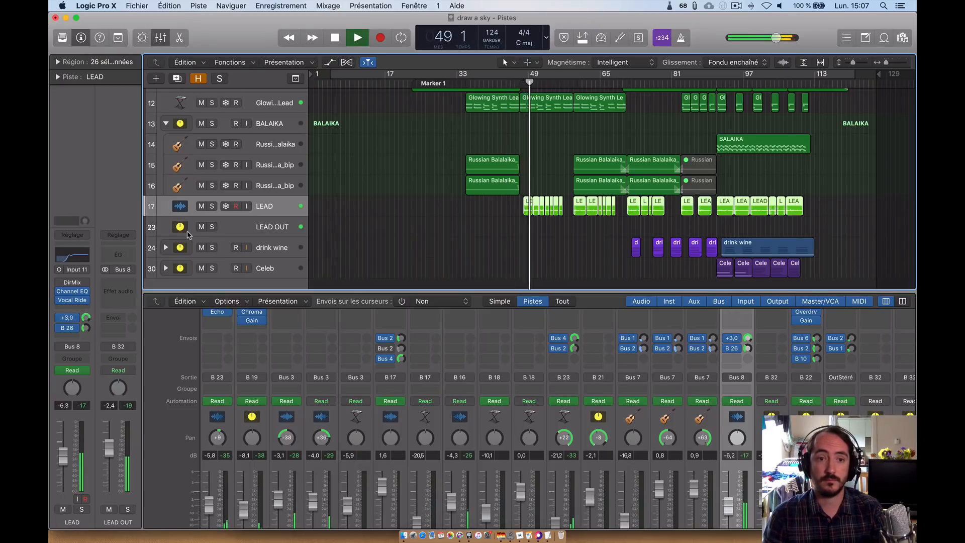
pyautogui.press('a')
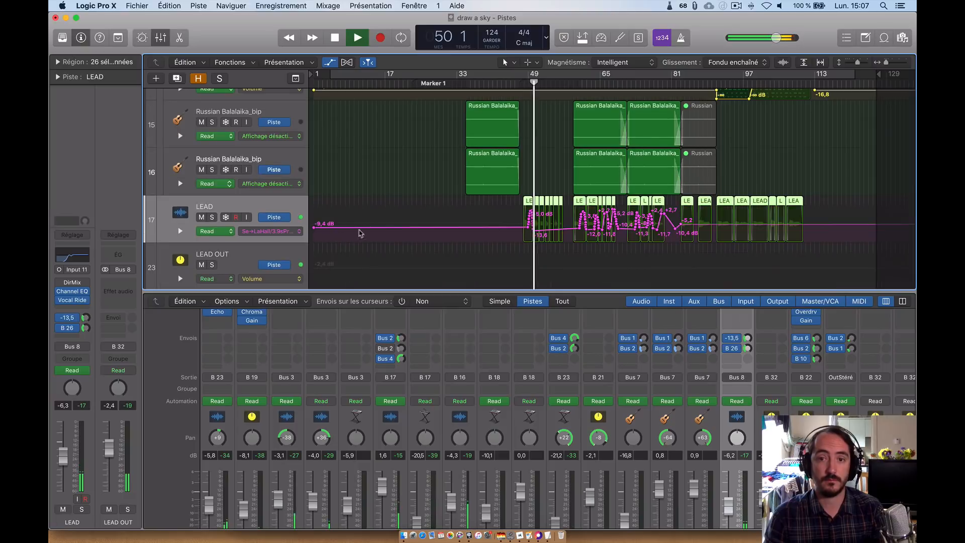
# Step: Stop playback and lower the LEAD track's Bus 2 send automation point near bar 60 to -12.6 dB
pyautogui.scroll(10, 523, 212)
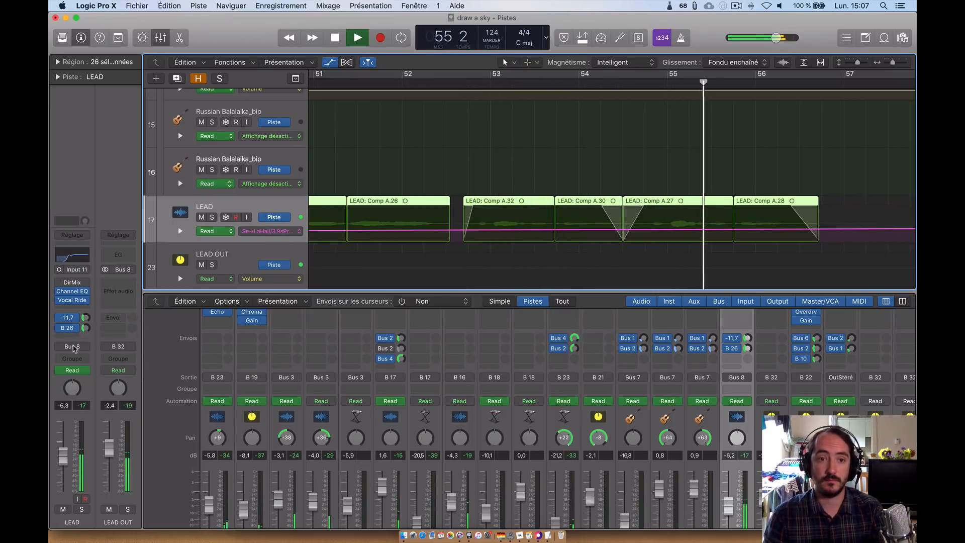
pyautogui.press('z')
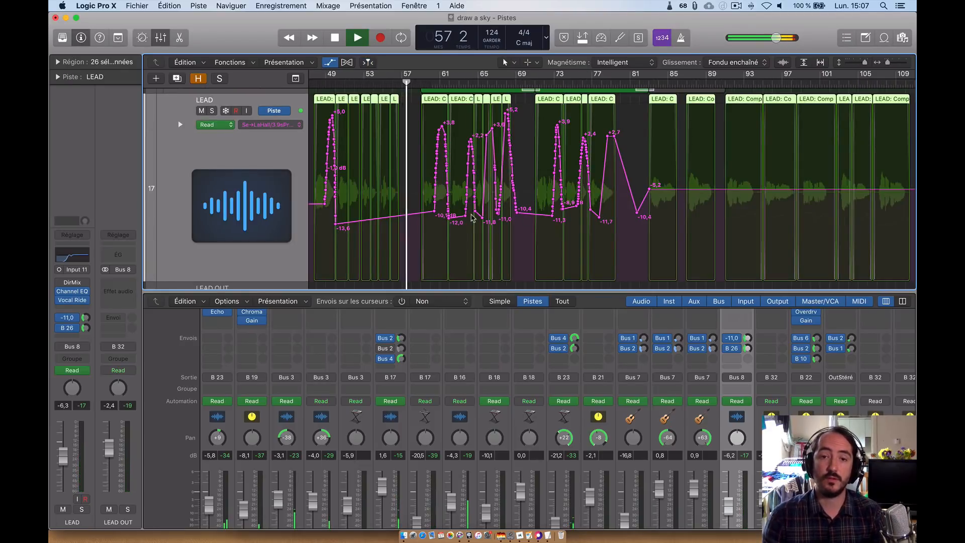
pyautogui.press('space')
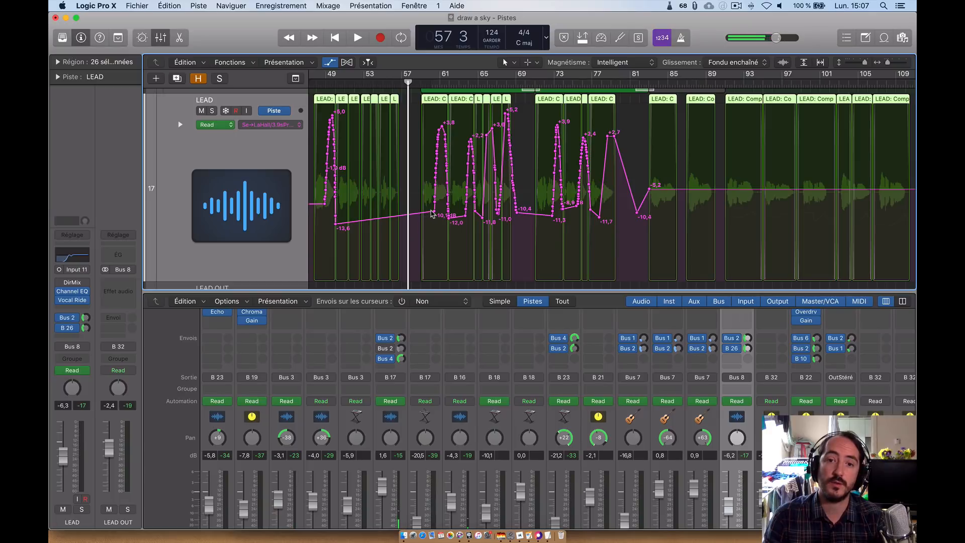
pyautogui.moveTo(433, 214); pyautogui.dragTo(434, 220)
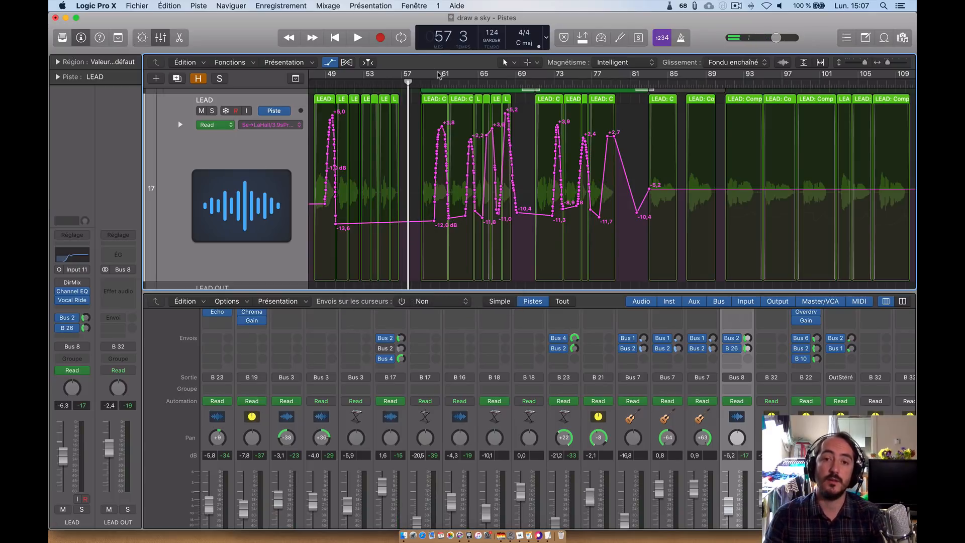
# Step: Play the arrangement from bar 59 in two passes to hear the LEAD send automation peaks
pyautogui.moveTo(425, 85); pyautogui.dragTo(427, 83)
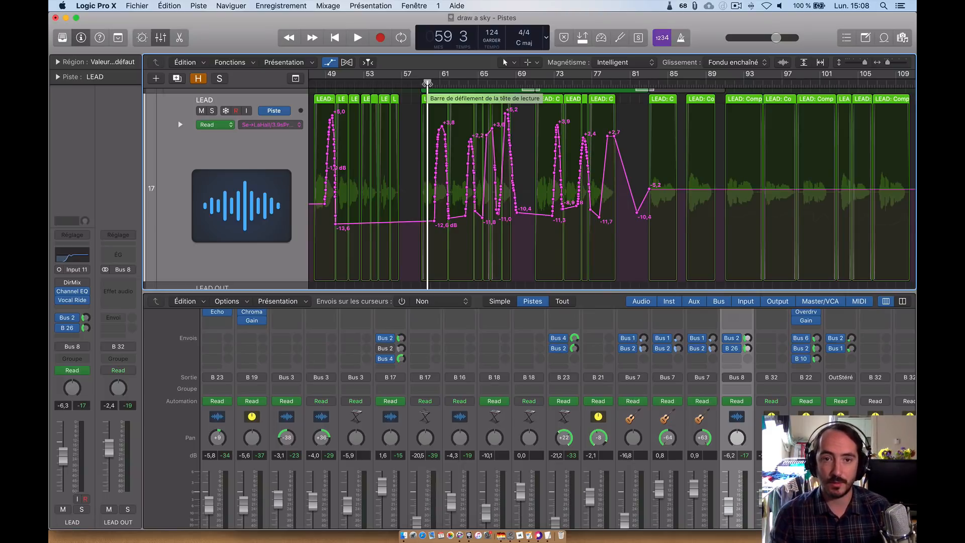
pyautogui.press('space')
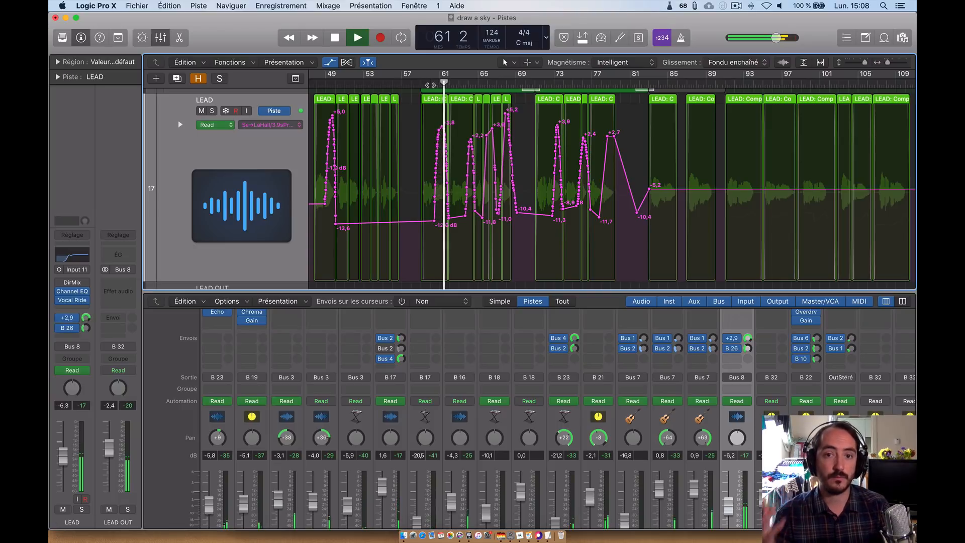
pyautogui.press('space')
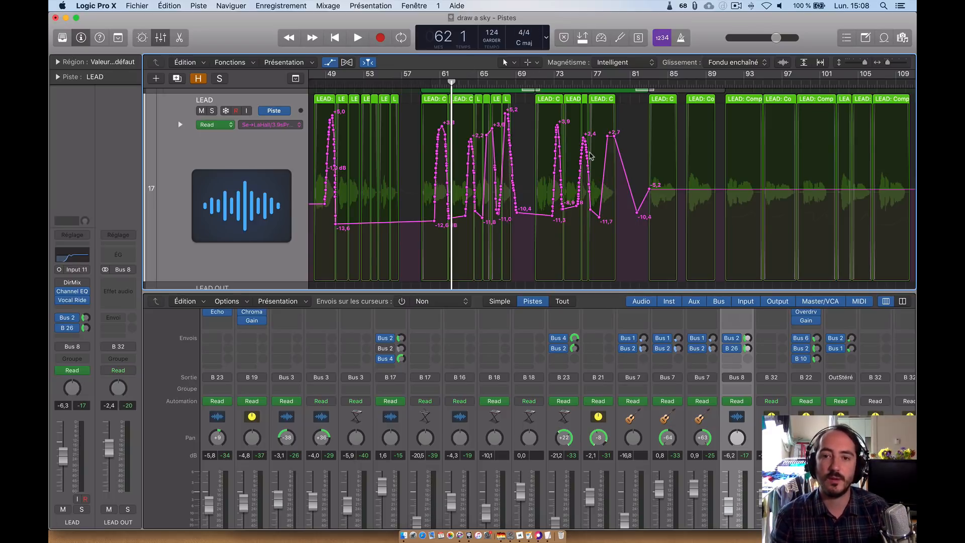
pyautogui.press('space')
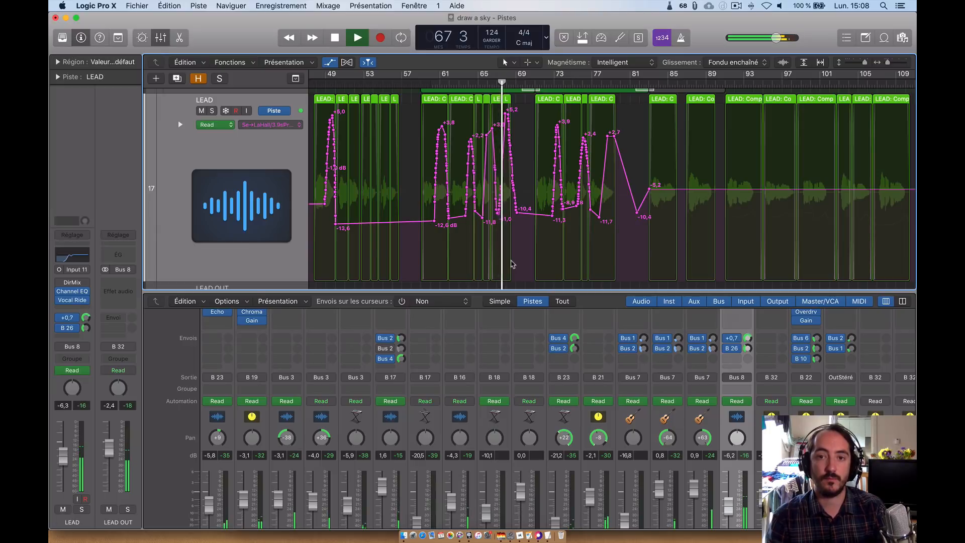
# Step: Stop playback and show the destination channel strips of LEAD's Bus 26 and Bus 2 sends
pyautogui.press('space')
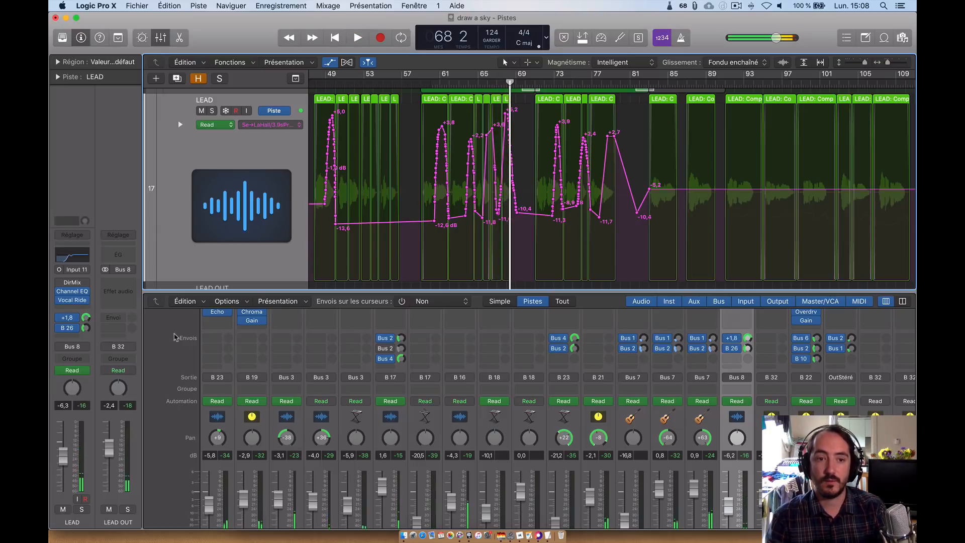
pyautogui.click(77, 327)
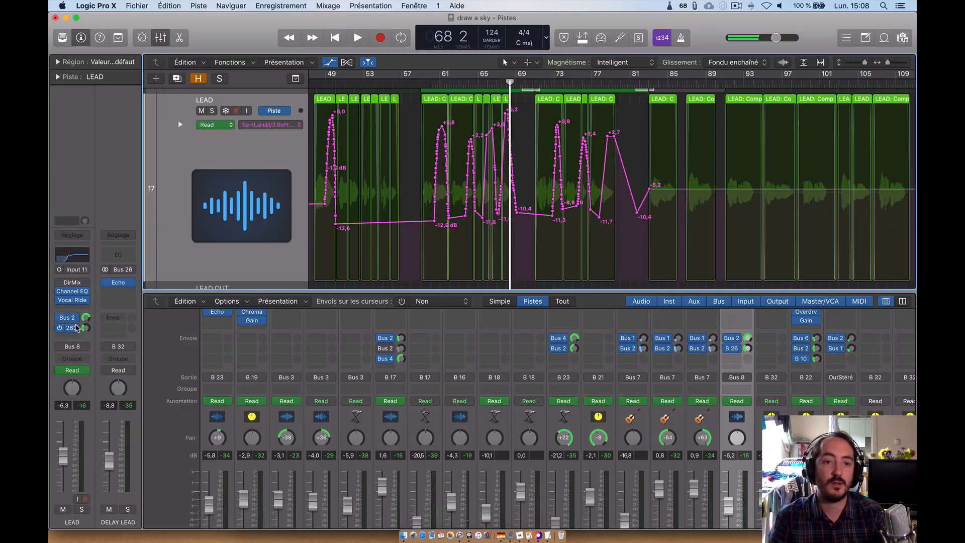
pyautogui.click(75, 318)
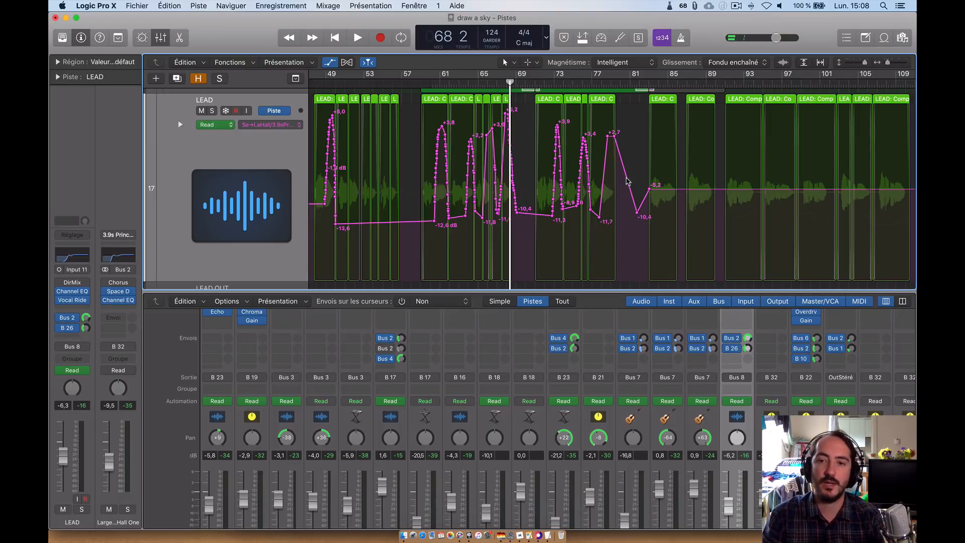
# Step: Hide the track automation and fit the whole arrangement in the tracks area
pyautogui.hscroll(5, 626, 182)
pyautogui.scroll(-5, 626, 182)
pyautogui.press('a')
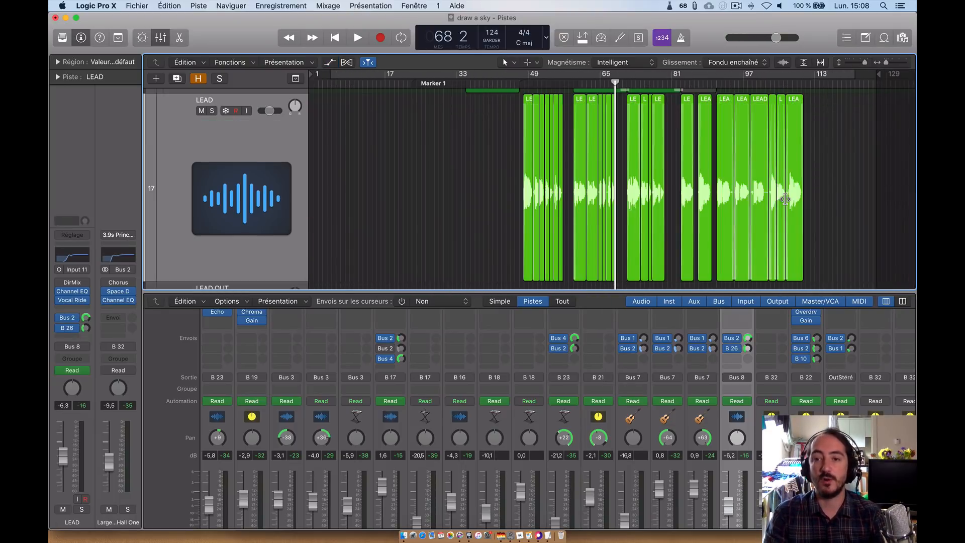
pyautogui.scroll(3, 814, 170)
pyautogui.press('z')
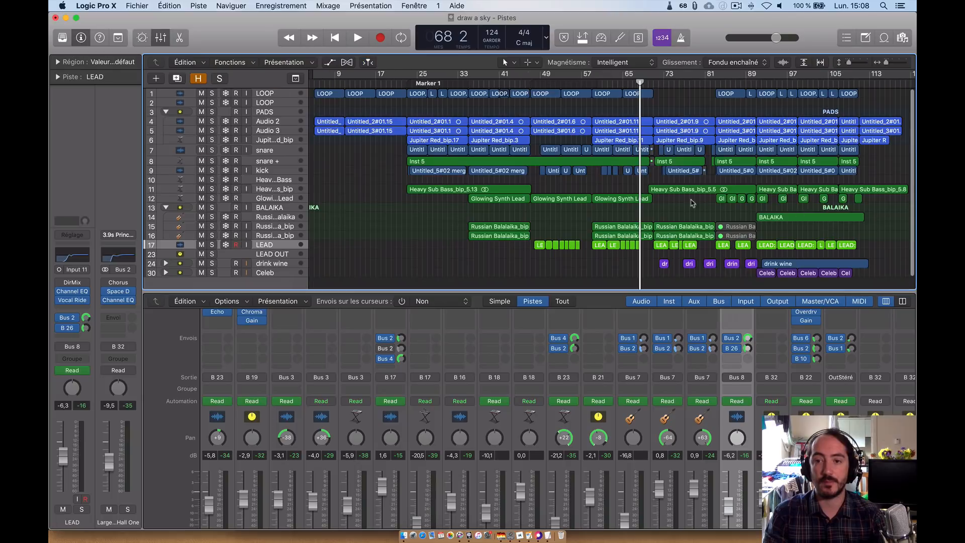
pyautogui.scroll(-1, 782, 231)
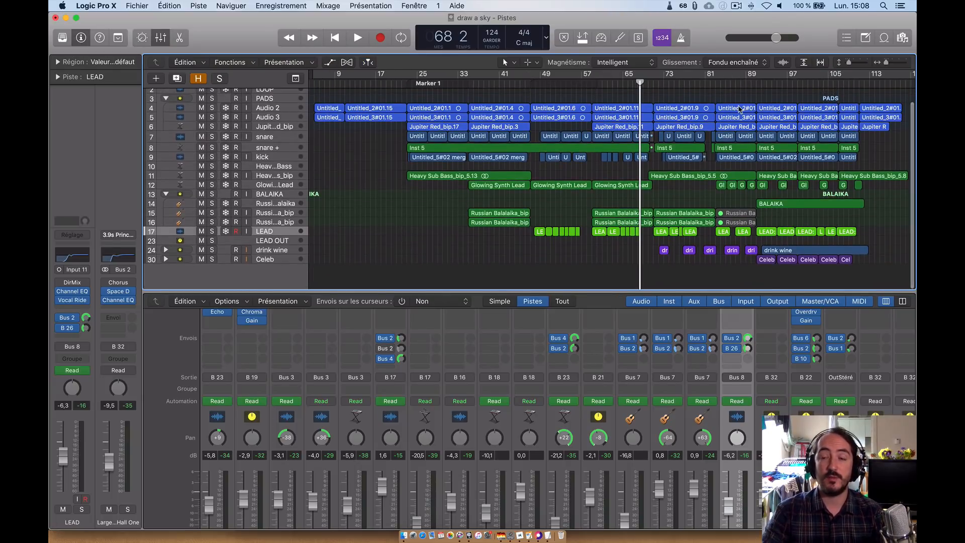
pyautogui.scroll(1, 739, 108)
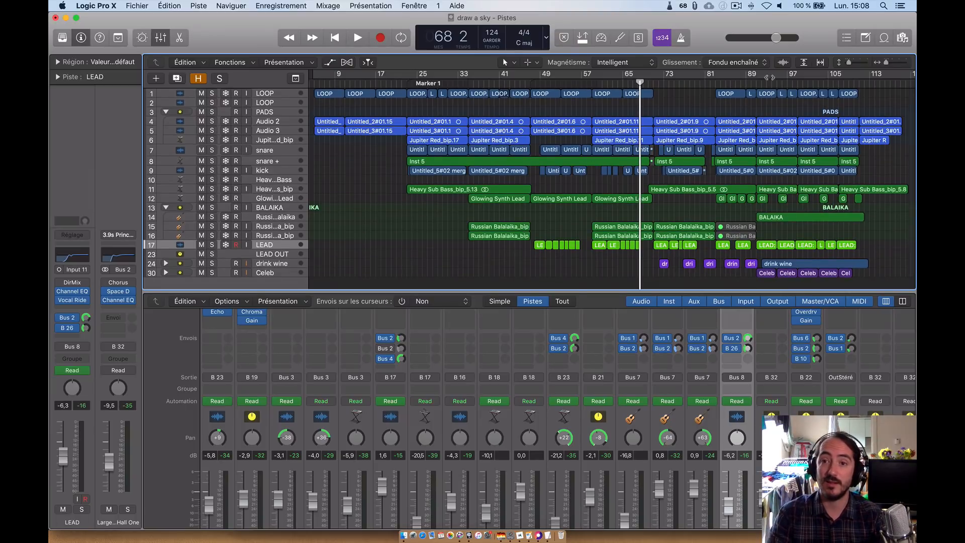
# Step: Play the full arrangement from bar 91 and select the drink wine stack
pyautogui.click(757, 84)
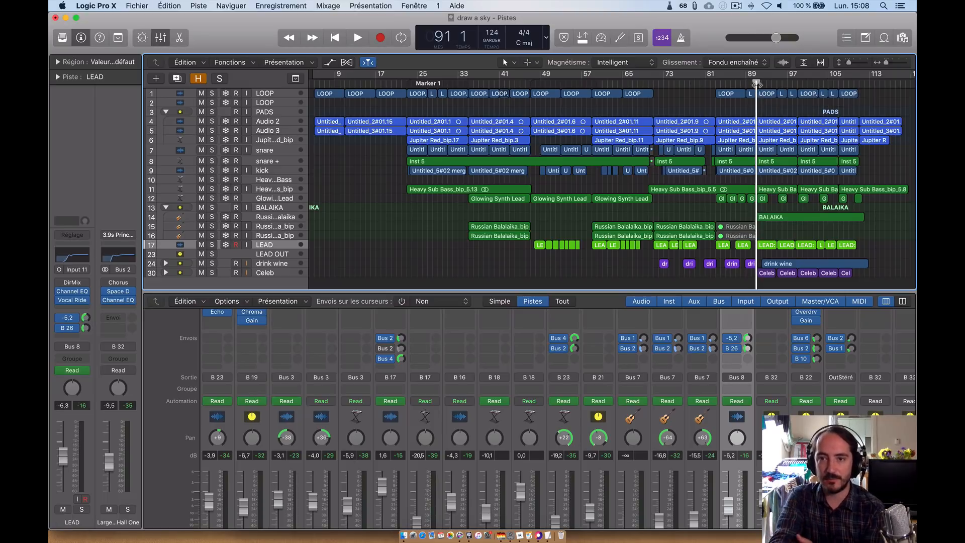
pyautogui.press('space')
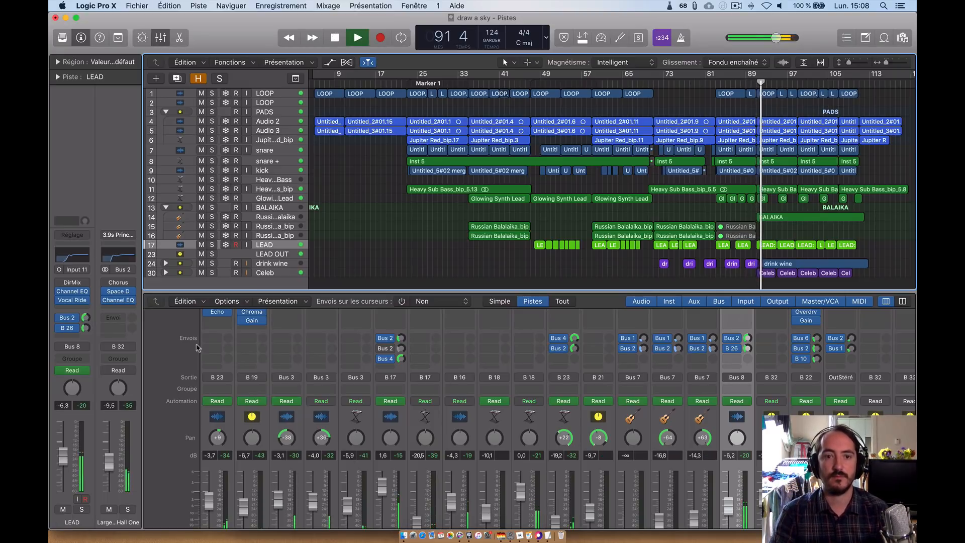
pyautogui.click(276, 265)
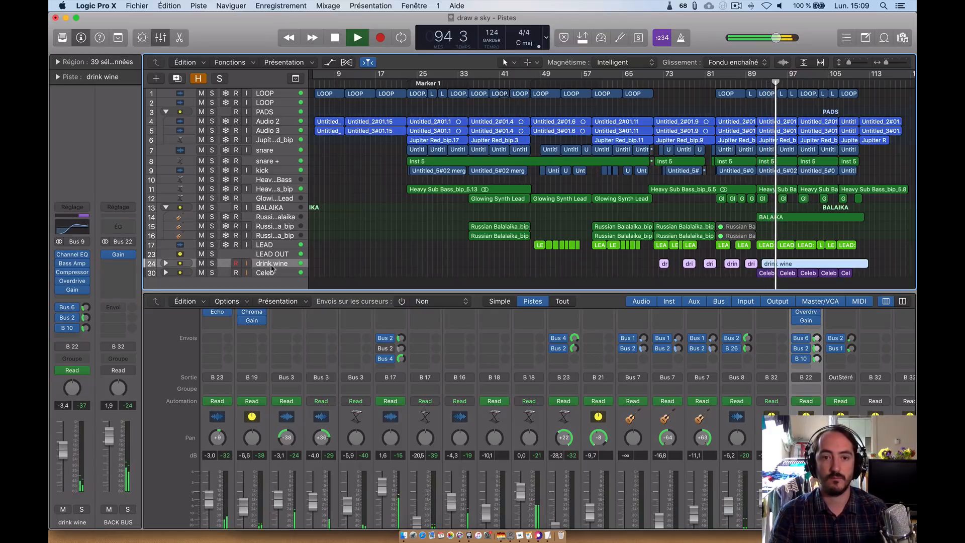
# Step: Stop playback, solo the drink wine and Celeb stacks and play them together
pyautogui.press('space')
pyautogui.click(212, 264)
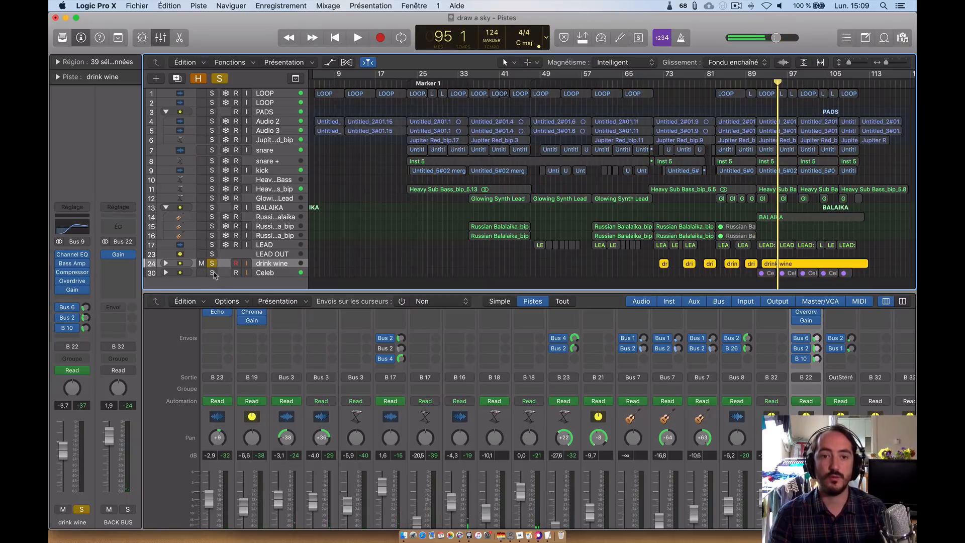
pyautogui.click(212, 273)
pyautogui.press('space')
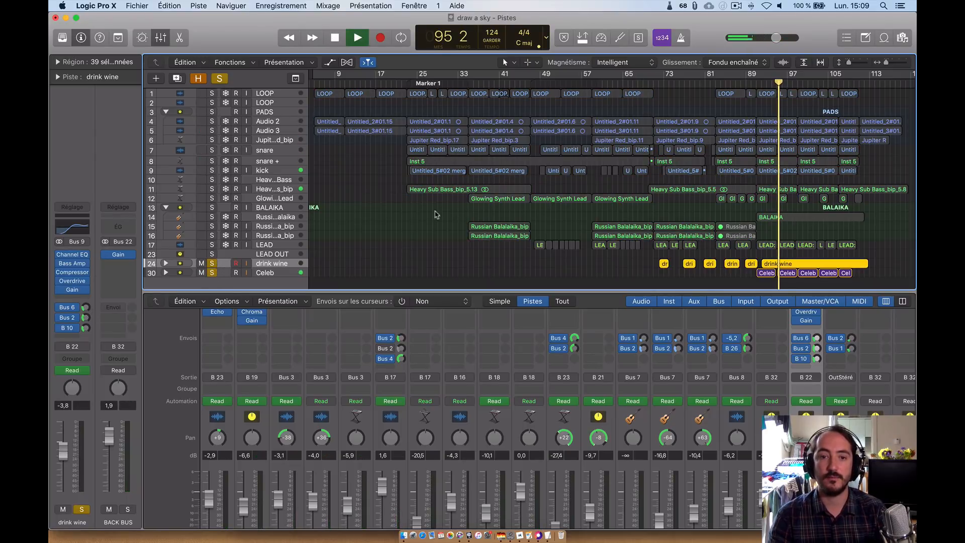
# Step: Listen to drink wine alone, switch the solo to Celeb and select the Celeb stack
pyautogui.click(212, 273)
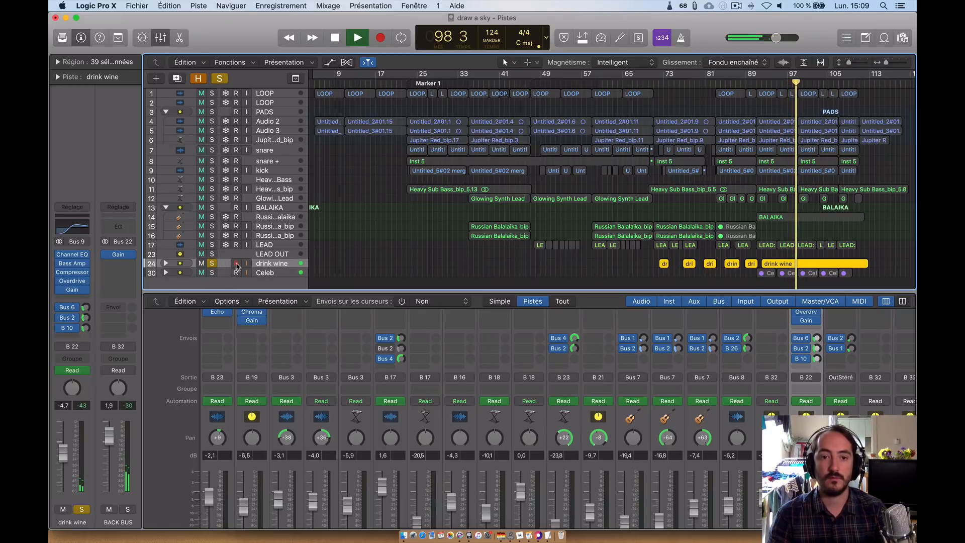
pyautogui.click(212, 264)
pyautogui.click(211, 273)
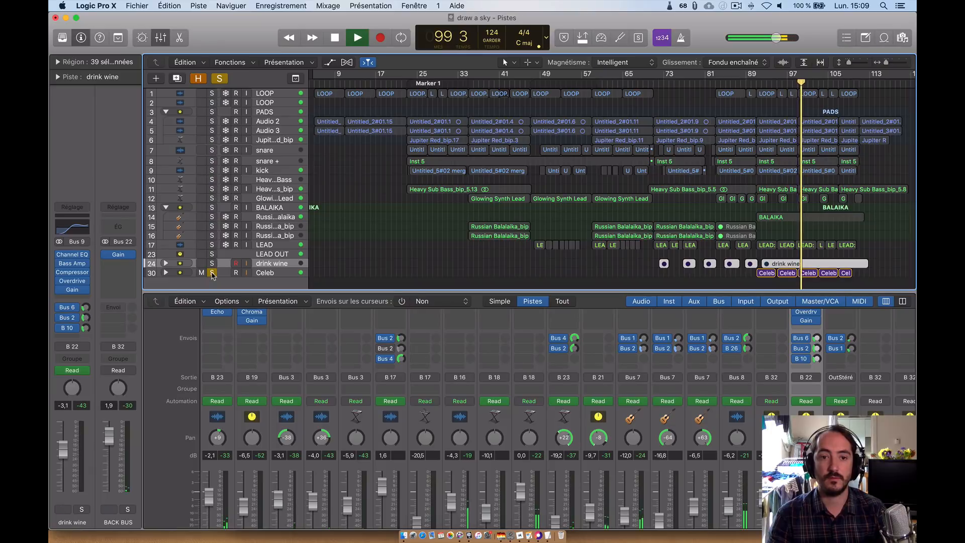
pyautogui.click(268, 273)
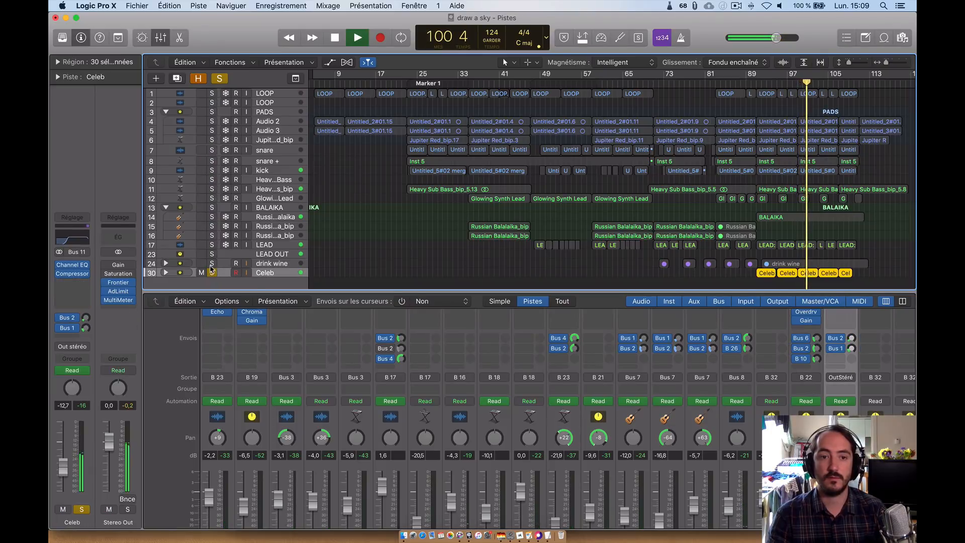
# Step: Stop playback, move the solo from Celeb to the drink wine stack and select drink wine
pyautogui.press('space')
pyautogui.click(212, 273)
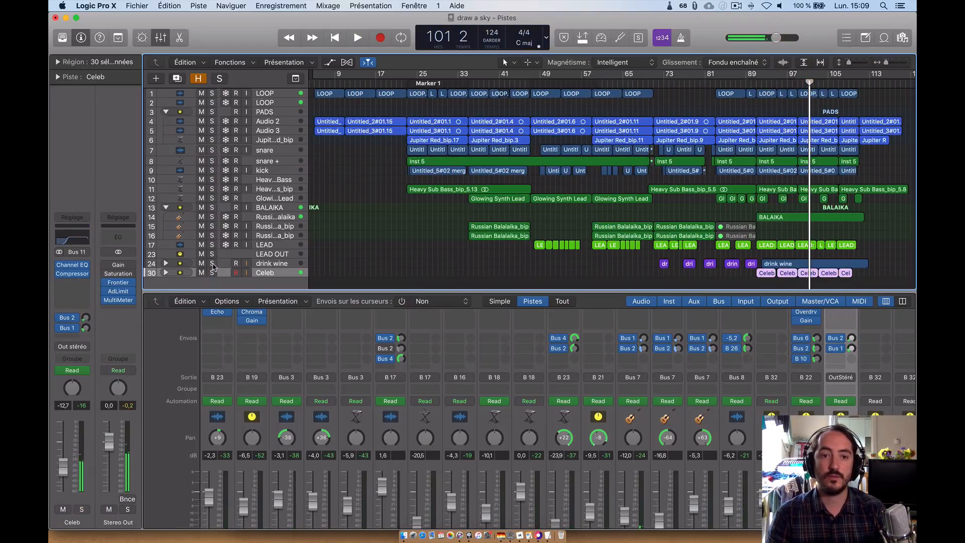
pyautogui.click(212, 263)
pyautogui.click(283, 266)
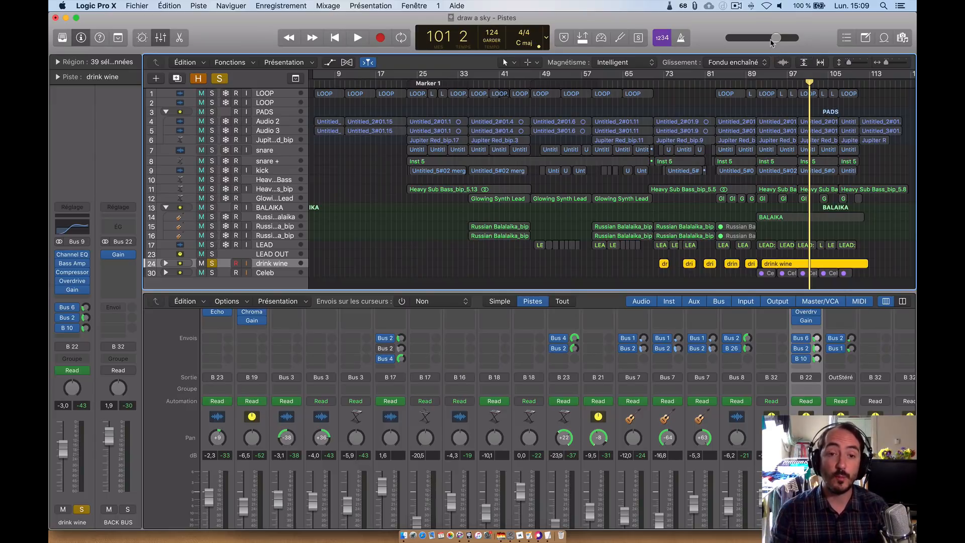
# Step: Expand the drink wine and Celeb stacks to show their individual vocal tracks
pyautogui.click(166, 263)
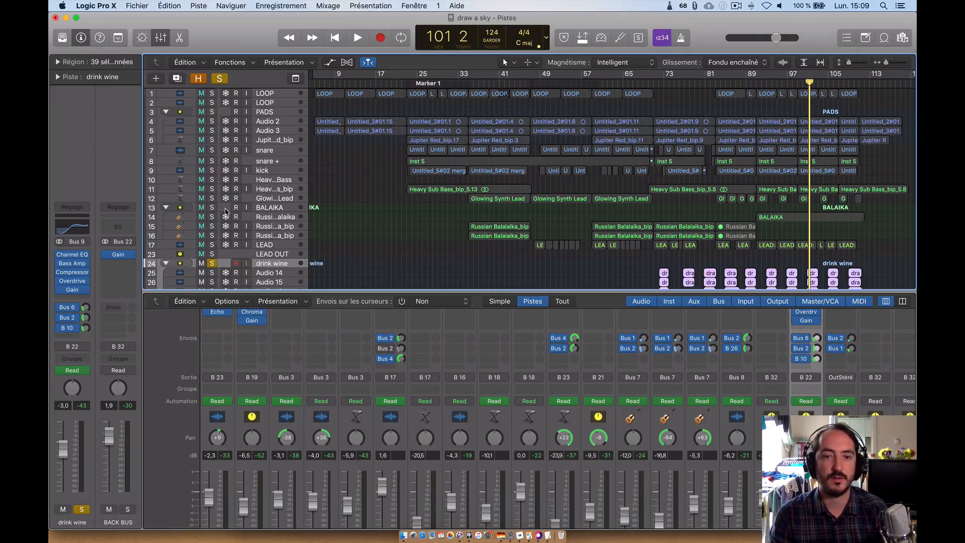
pyautogui.scroll(-2, 276, 172)
pyautogui.click(163, 276)
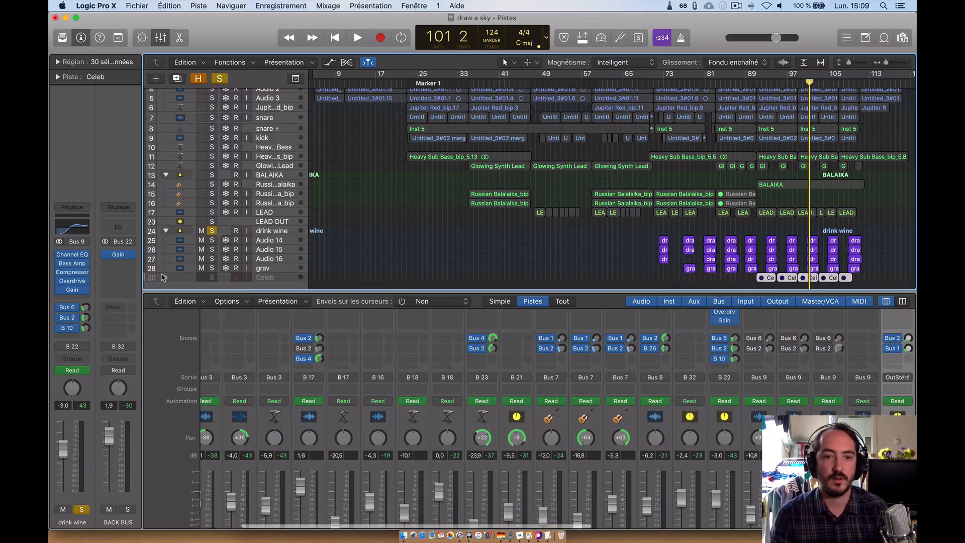
pyautogui.scroll(-1, 205, 279)
pyautogui.click(166, 259)
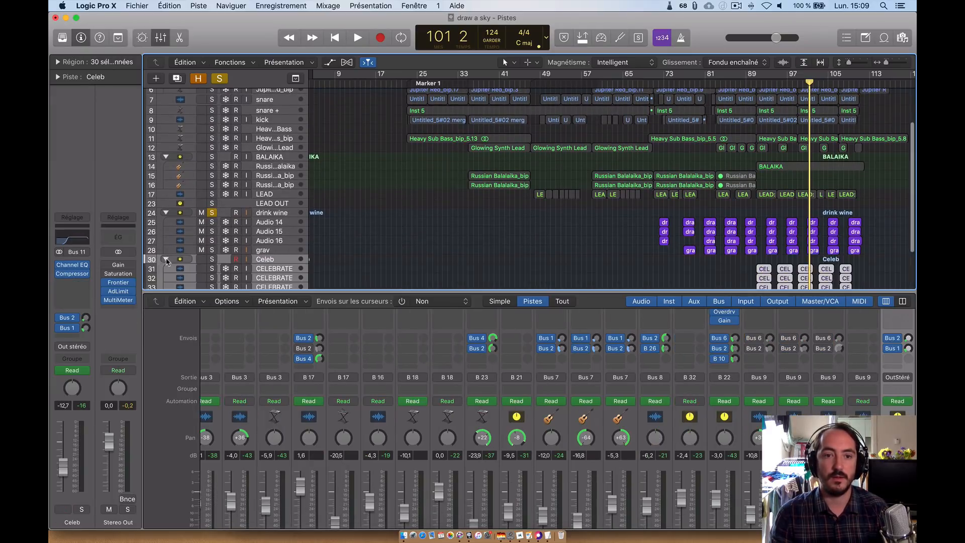
pyautogui.click(506, 160)
pyautogui.scroll(-3, 504, 158)
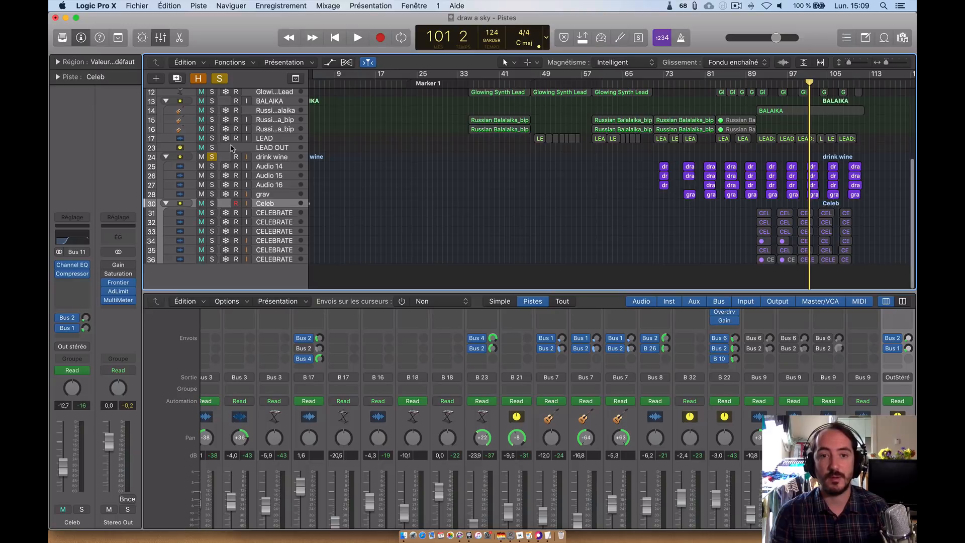
# Step: Remove the solo from the drink wine stack and return to the first tracks of the arrangement
pyautogui.click(211, 157)
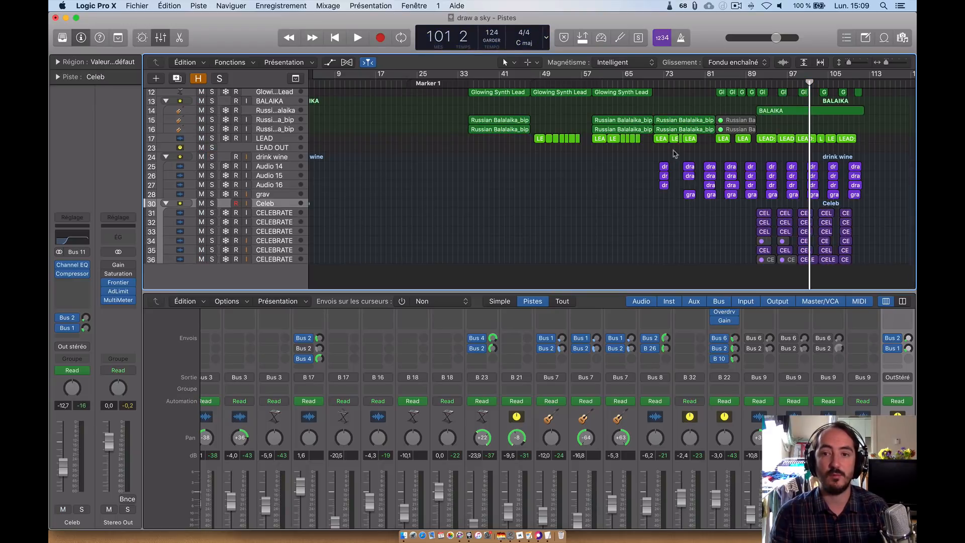
pyautogui.scroll(2, 790, 222)
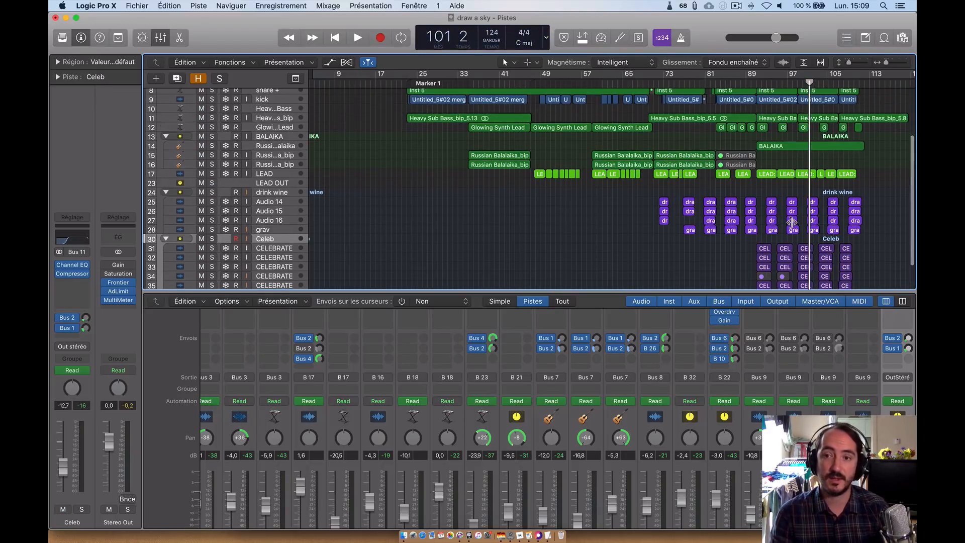
pyautogui.scroll(4, 617, 248)
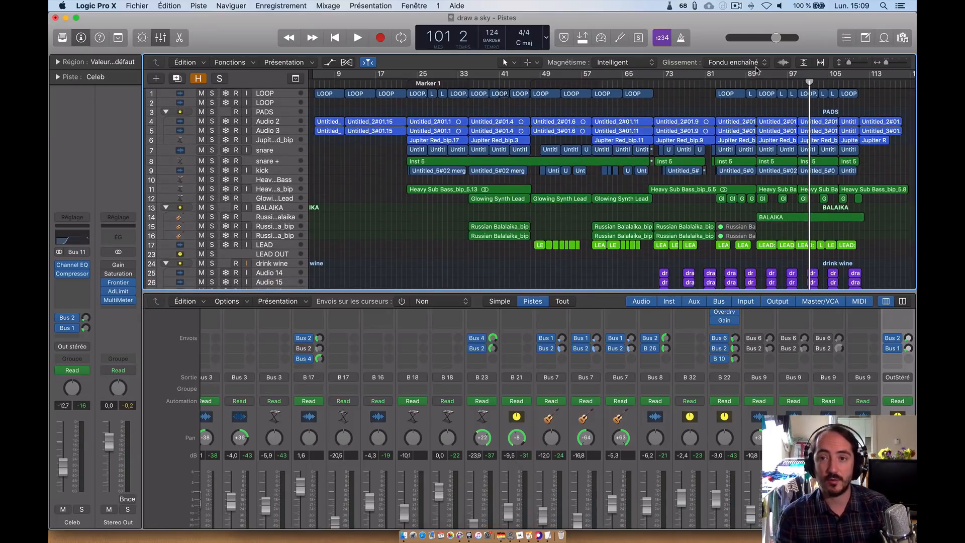
# Step: Solo the LOOP tracks, play them from bar 101 and open the first LOOP track's Overdrive plug-in
pyautogui.click(212, 93)
pyautogui.press('space')
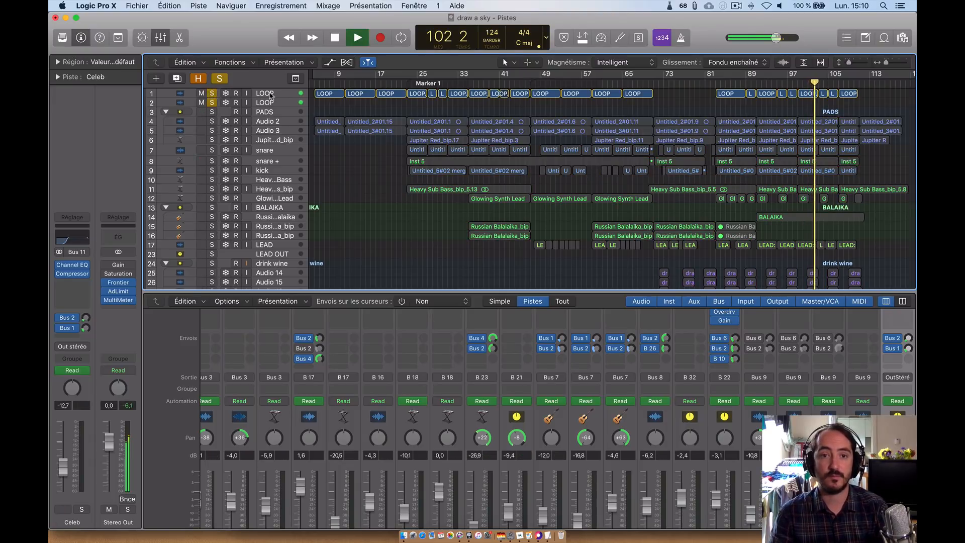
pyautogui.click(223, 95)
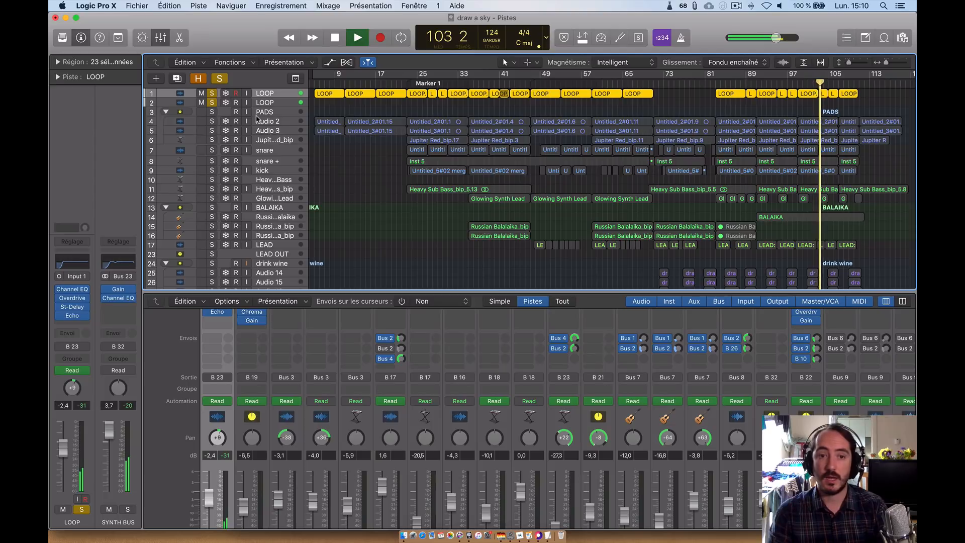
pyautogui.click(73, 298)
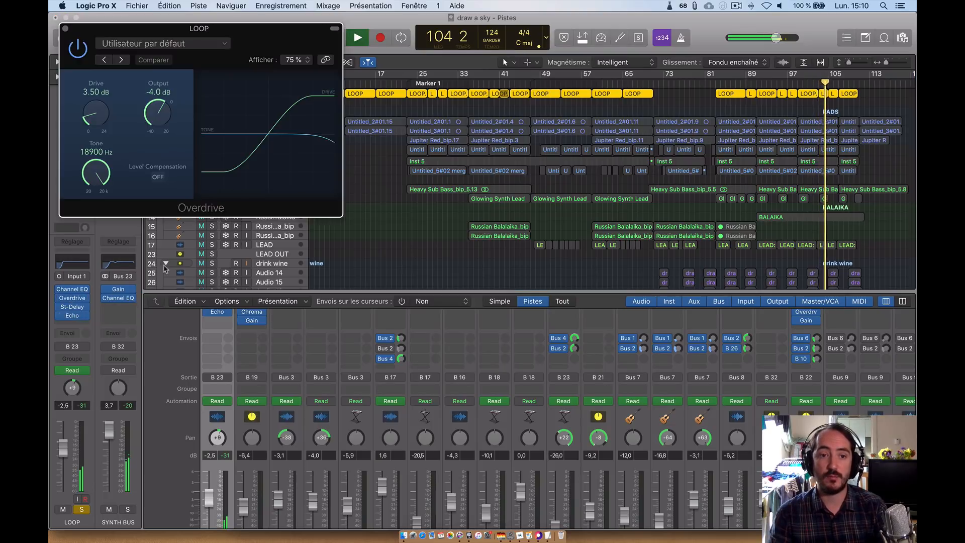
# Step: Play the soloed LOOP tracks around bar 18 and bar 90, watch the Overdrive's automated Tone, and stop playback
pyautogui.moveTo(478, 85); pyautogui.dragTo(396, 85)
pyautogui.press('space')
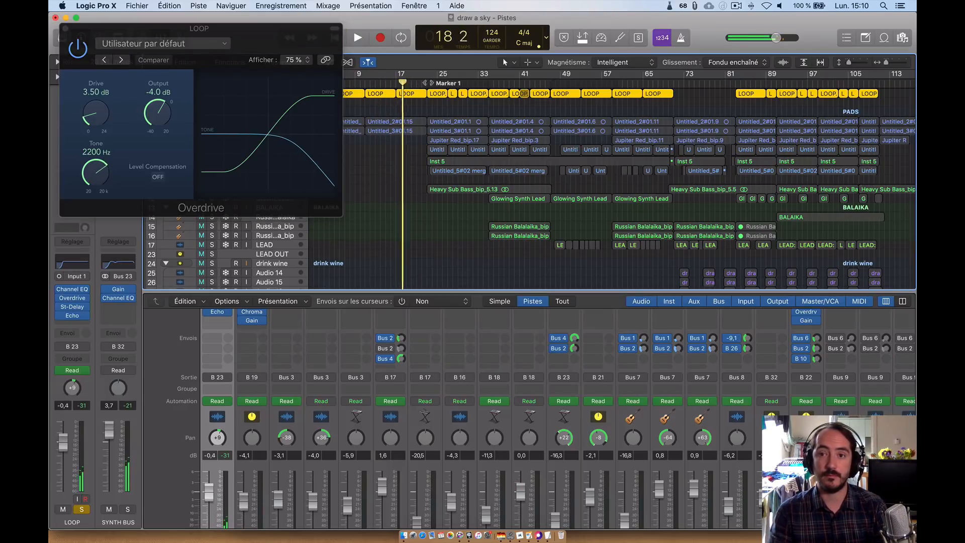
pyautogui.click(771, 79)
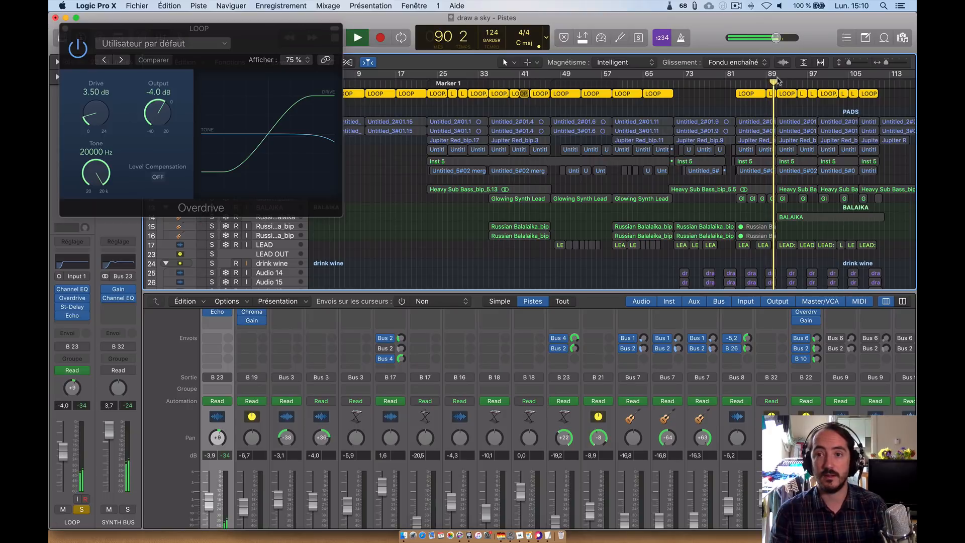
pyautogui.press('space')
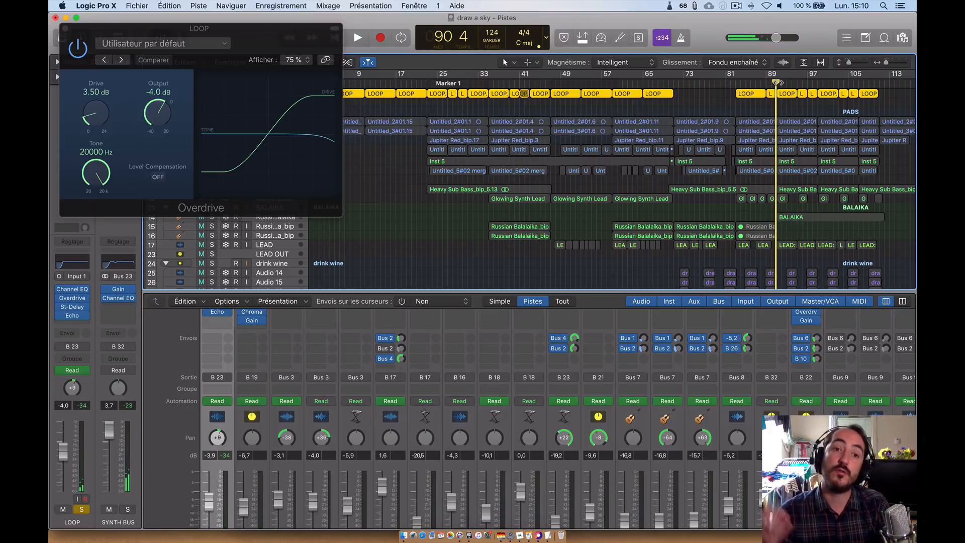
# Step: Close the Overdrive plug-in and show the track automation, with the first LOOP track's Overdrive Tone lane unfolded
pyautogui.moveTo(776, 82); pyautogui.dragTo(534, 124)
pyautogui.click(65, 28)
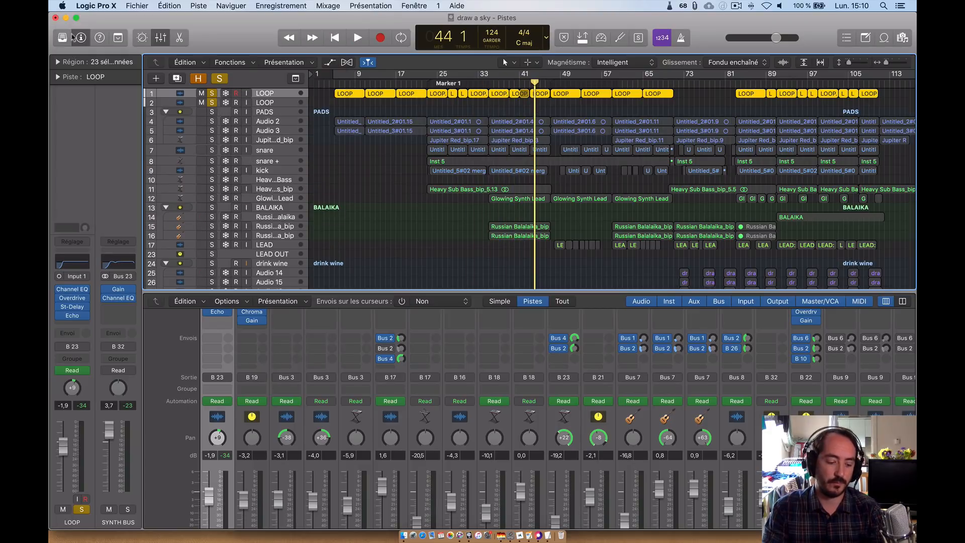
pyautogui.press('a')
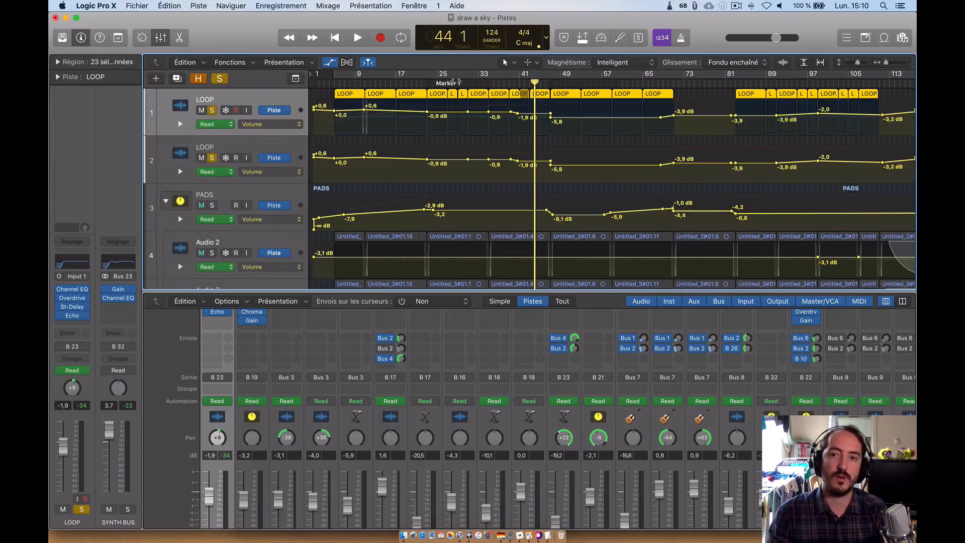
pyautogui.click(180, 124)
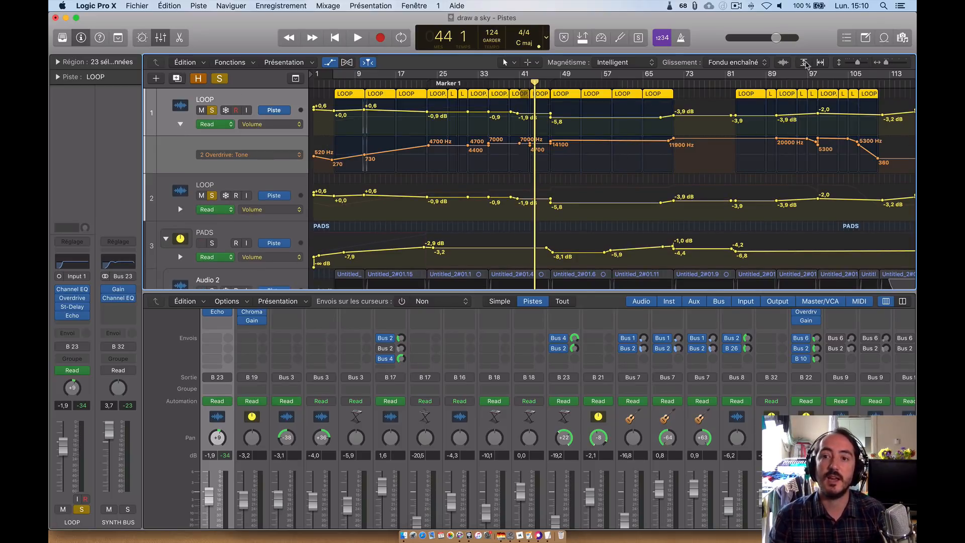
# Step: Play the LOOP tracks from shortly before bar 98, clear all solos during playback and stop
pyautogui.click(805, 82)
pyautogui.press('space')
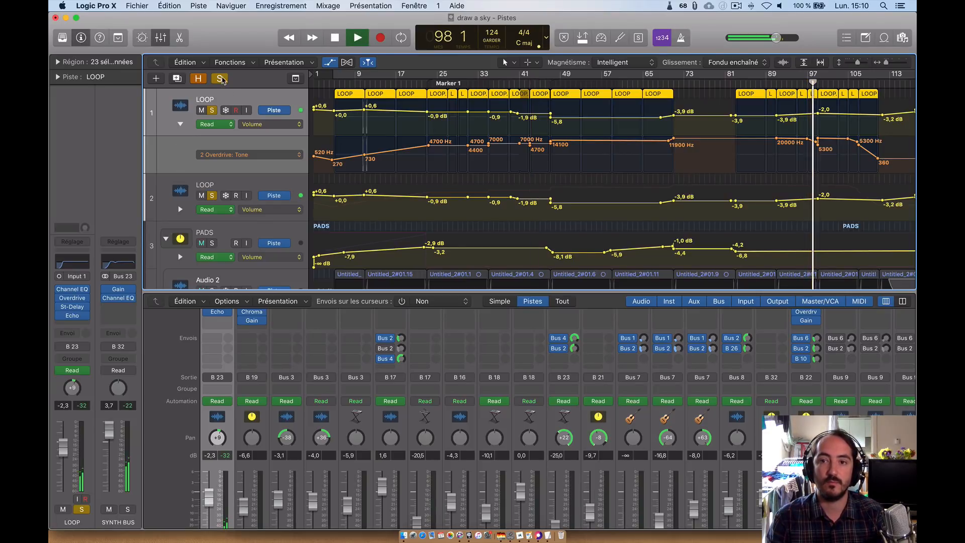
pyautogui.click(219, 78)
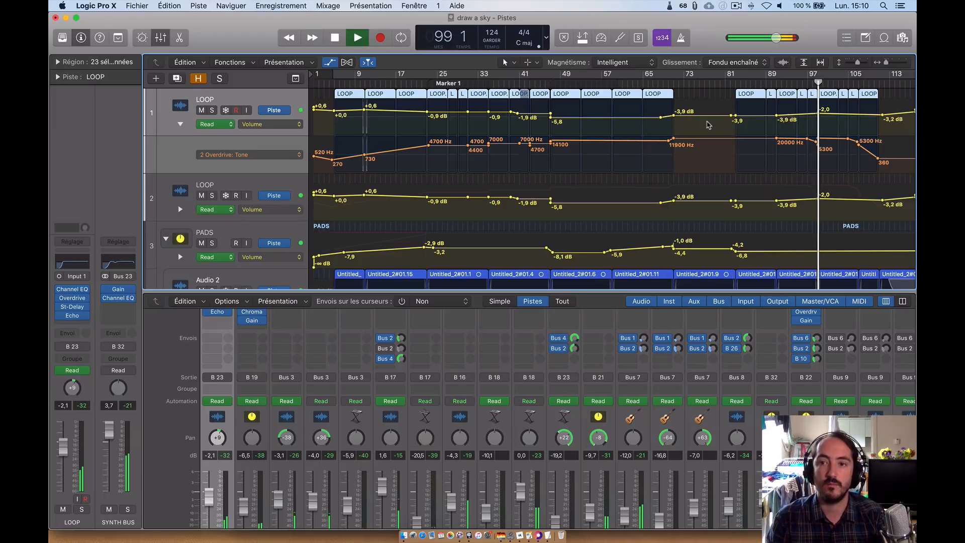
pyautogui.press('space')
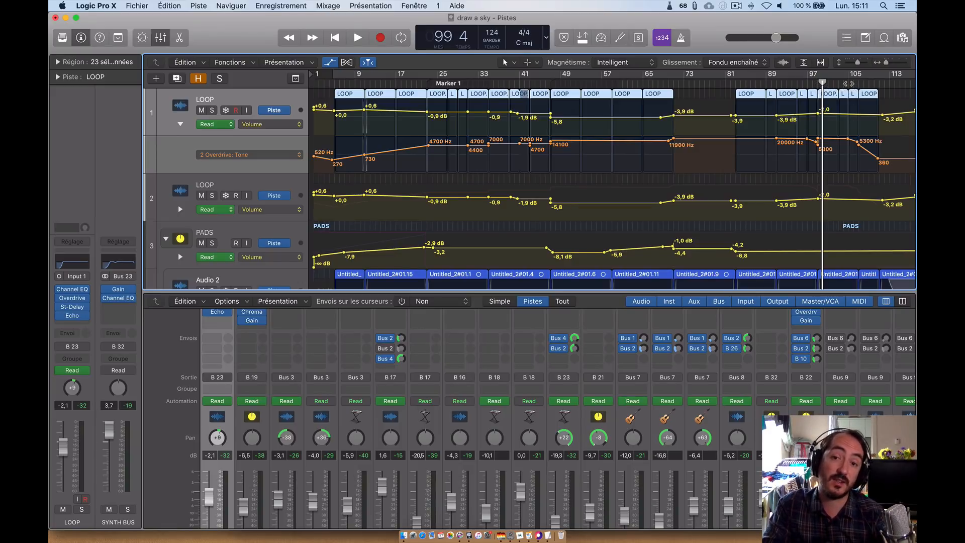
# Step: Play the full mix from bar 105 and briefly solo the LOOP tracks to hear their Overdrive Tone automation
pyautogui.click(848, 84)
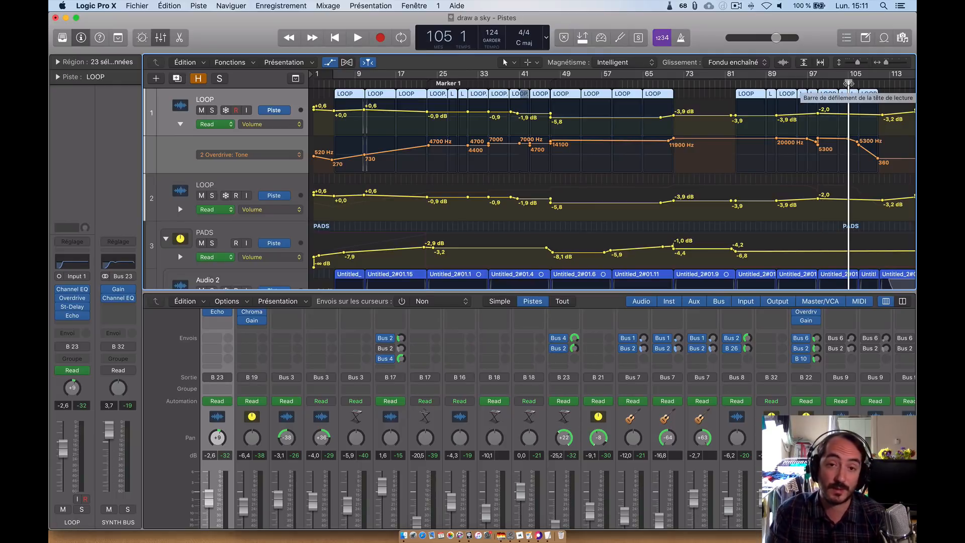
pyautogui.hscroll(2, 846, 118)
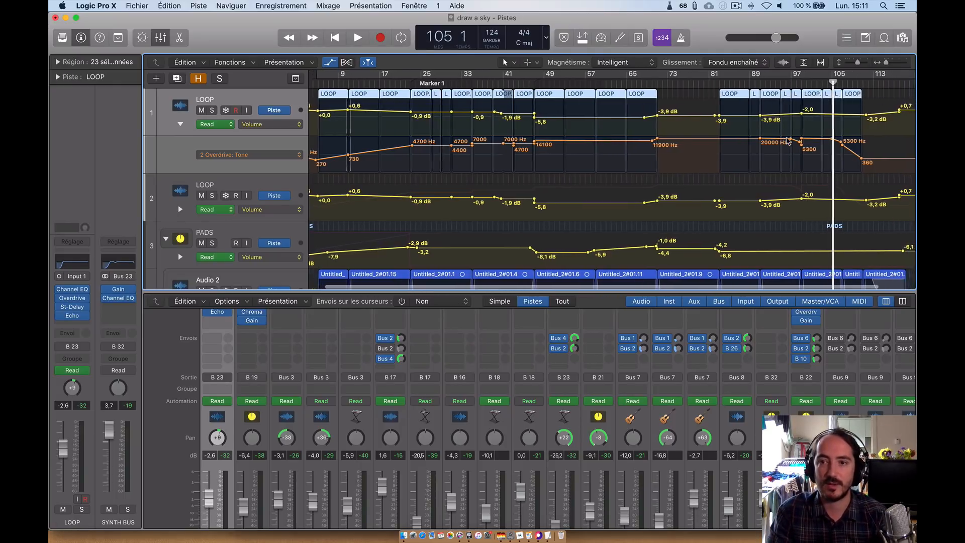
pyautogui.press('space')
pyautogui.scroll(-3, 838, 163)
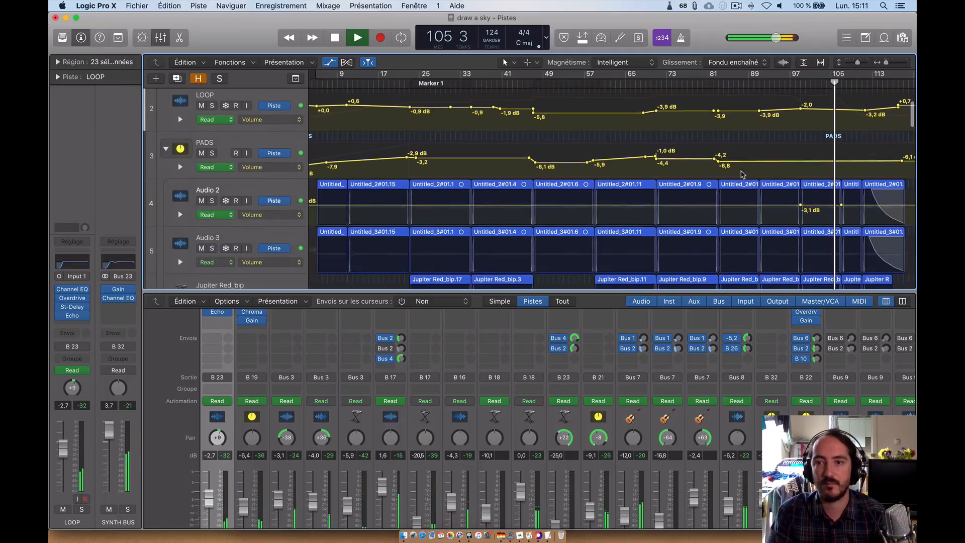
pyautogui.scroll(3, 838, 163)
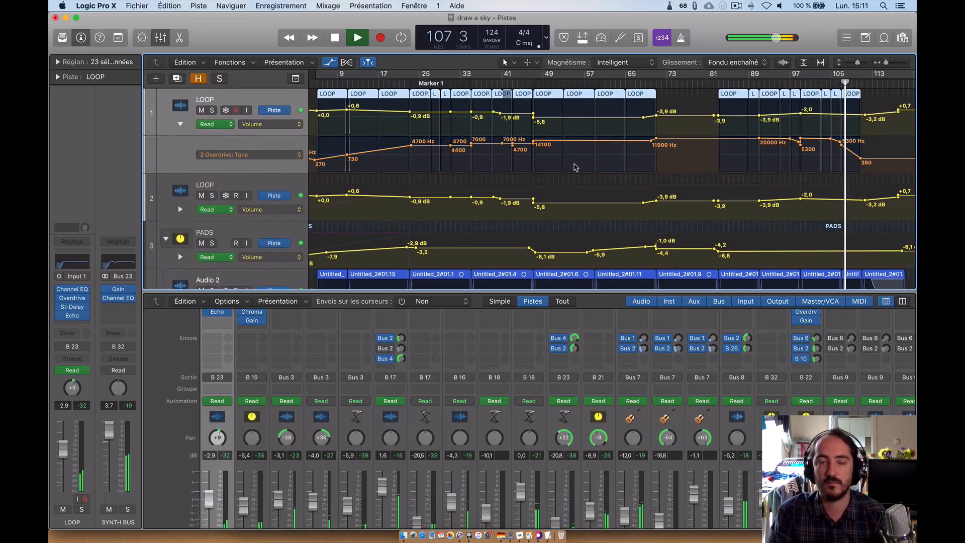
pyautogui.click(211, 110)
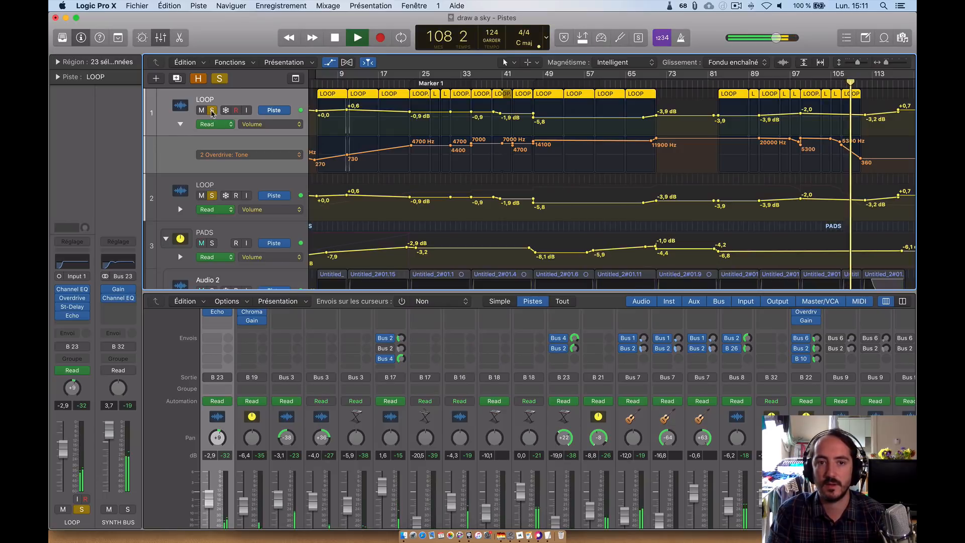
pyautogui.click(212, 111)
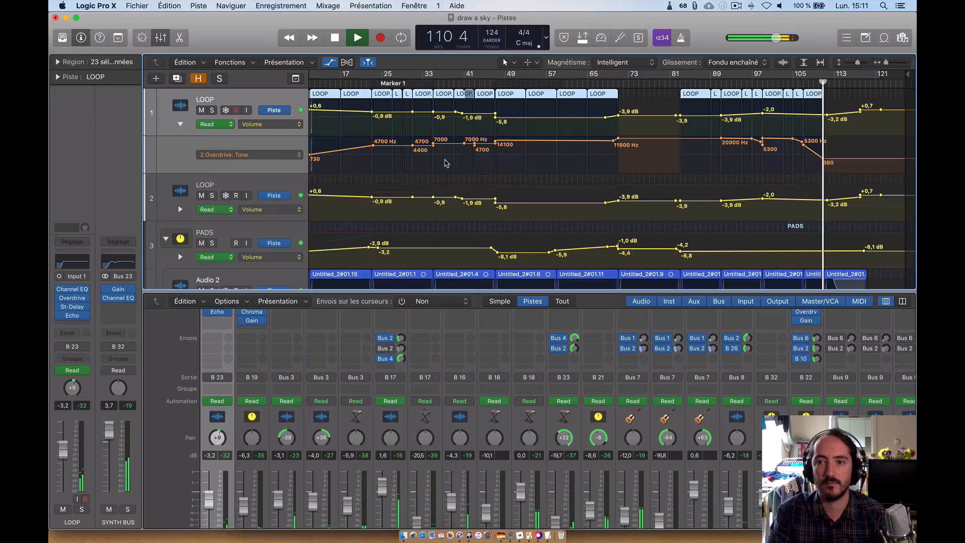
# Step: Examine the regions and volume automation of all tracks, from LOOP down to CELEBRATE, at the song's ending
pyautogui.scroll(-15, 598, 166)
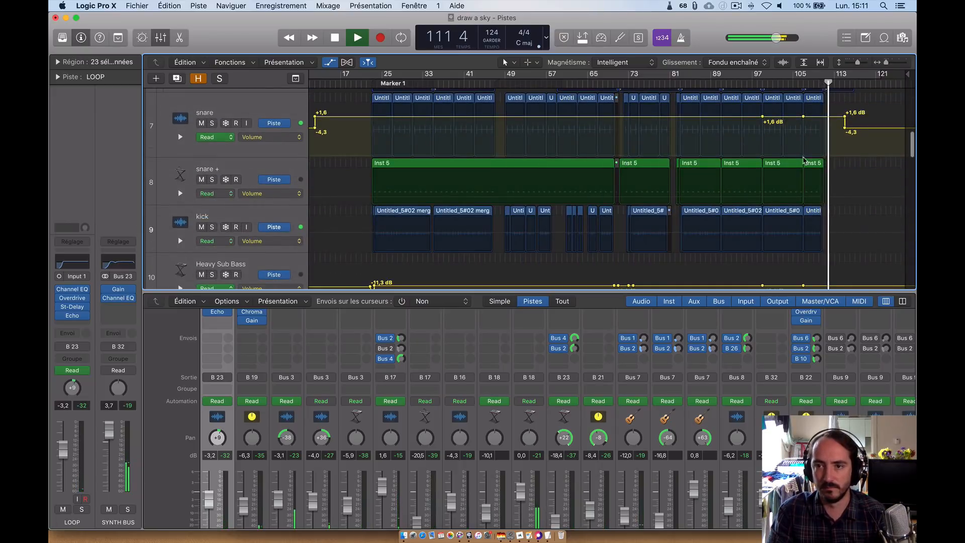
pyautogui.scroll(-20, 804, 161)
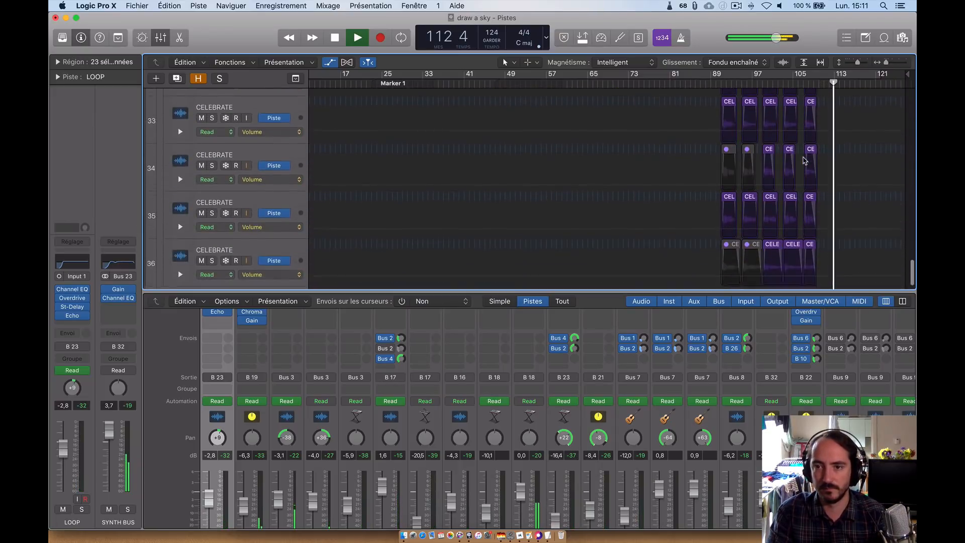
pyautogui.scroll(5, 803, 160)
pyautogui.scroll(-1, 804, 160)
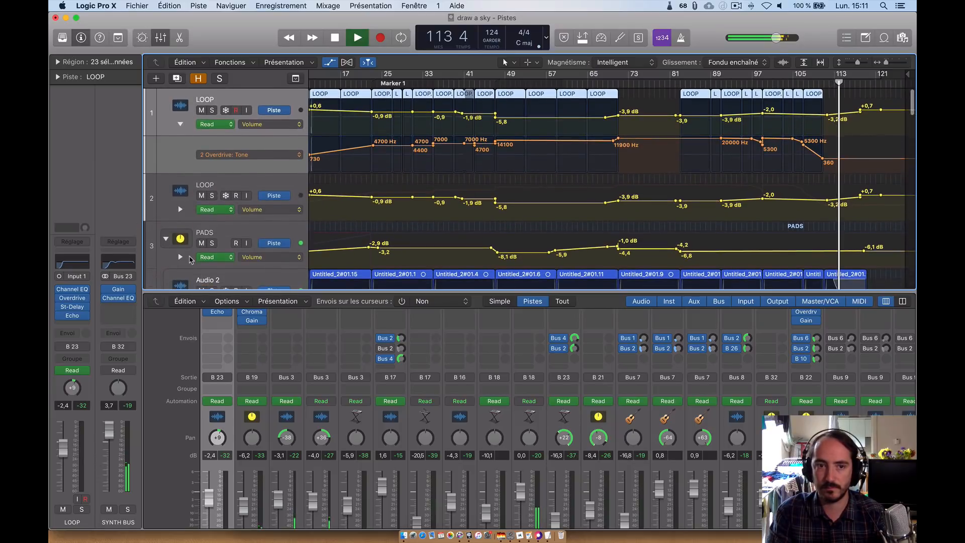
pyautogui.scroll(-10, 754, 150)
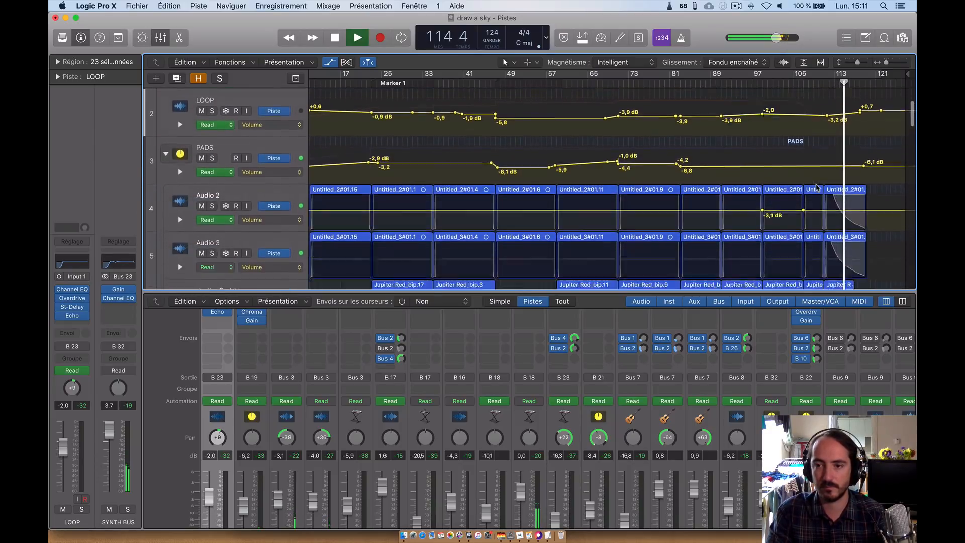
pyautogui.scroll(5, 814, 186)
pyautogui.scroll(-15, 817, 187)
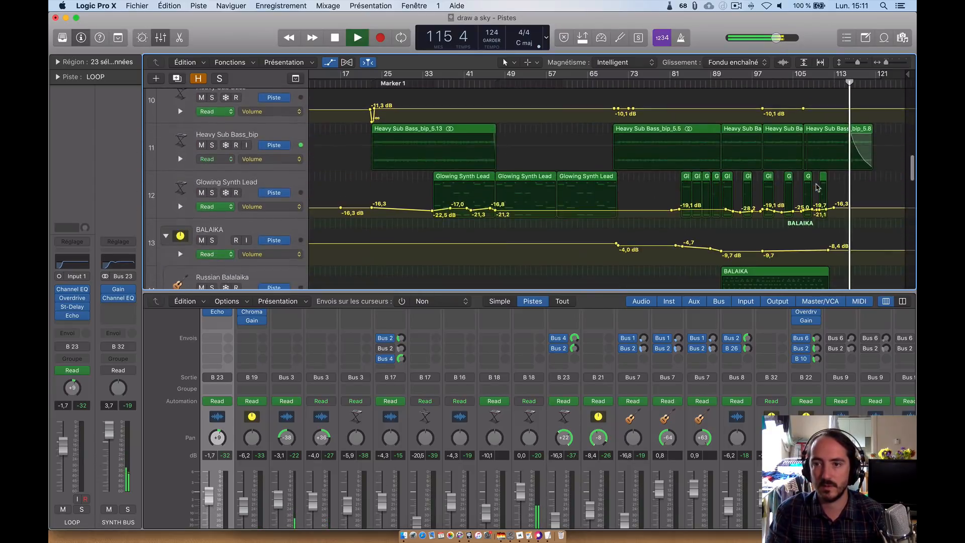
pyautogui.scroll(-20, 826, 137)
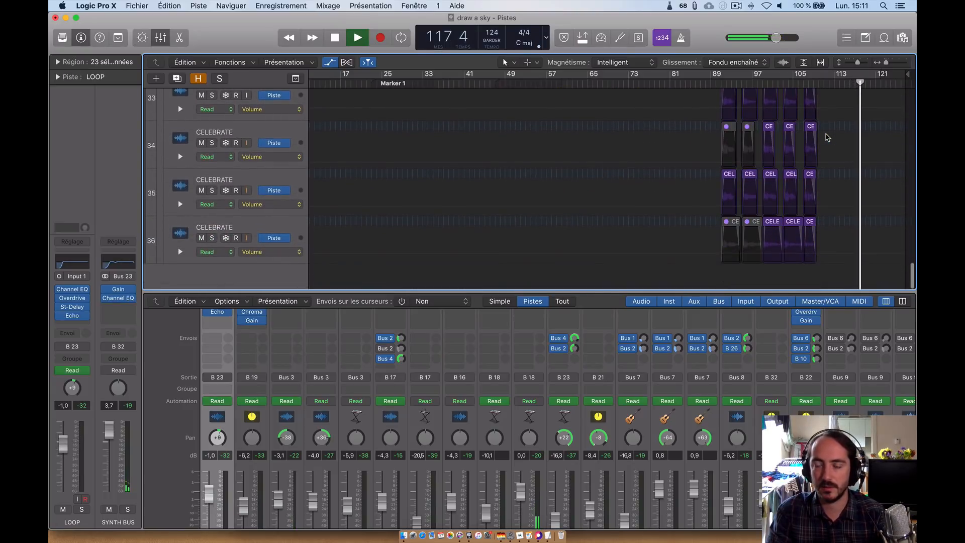
pyautogui.scroll(20, 826, 138)
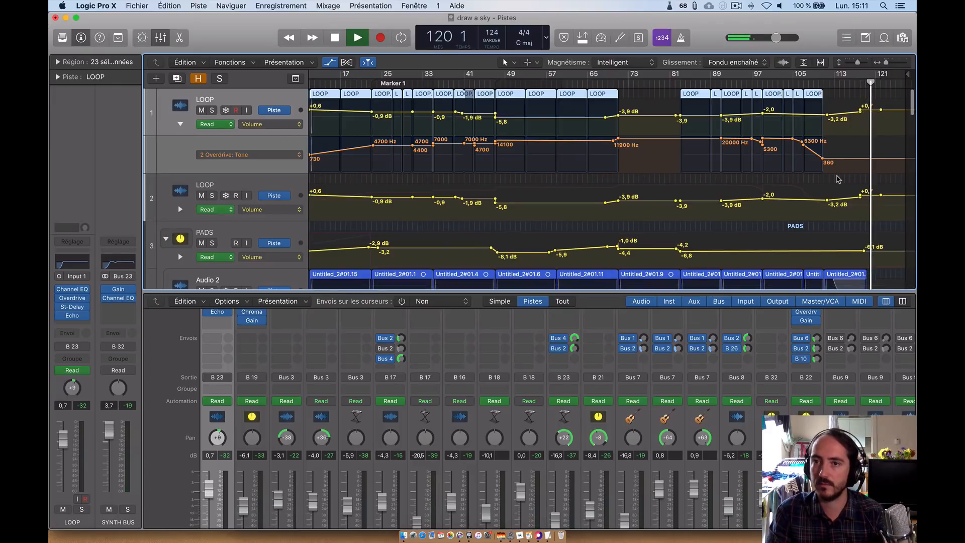
pyautogui.scroll(-14, 837, 179)
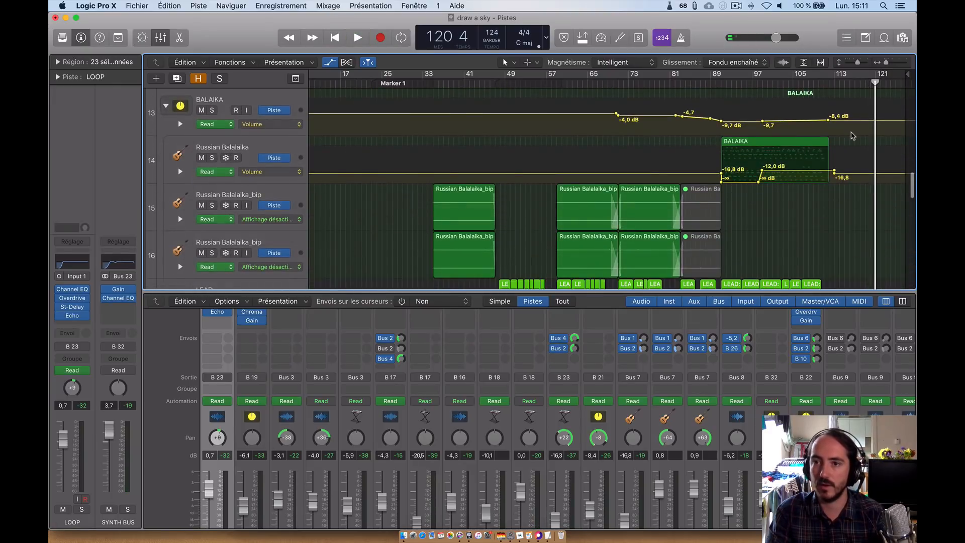
pyautogui.scroll(5, 849, 176)
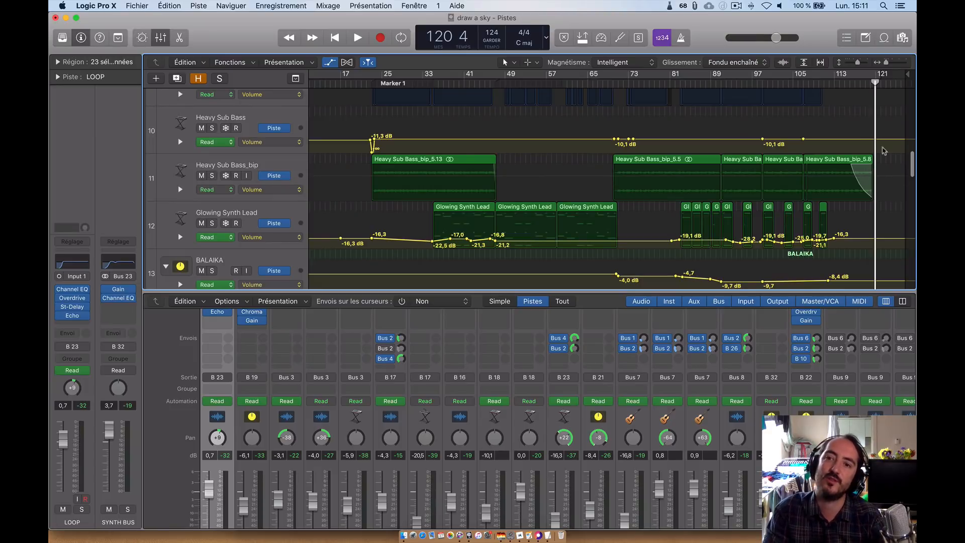
pyautogui.scroll(10, 703, 240)
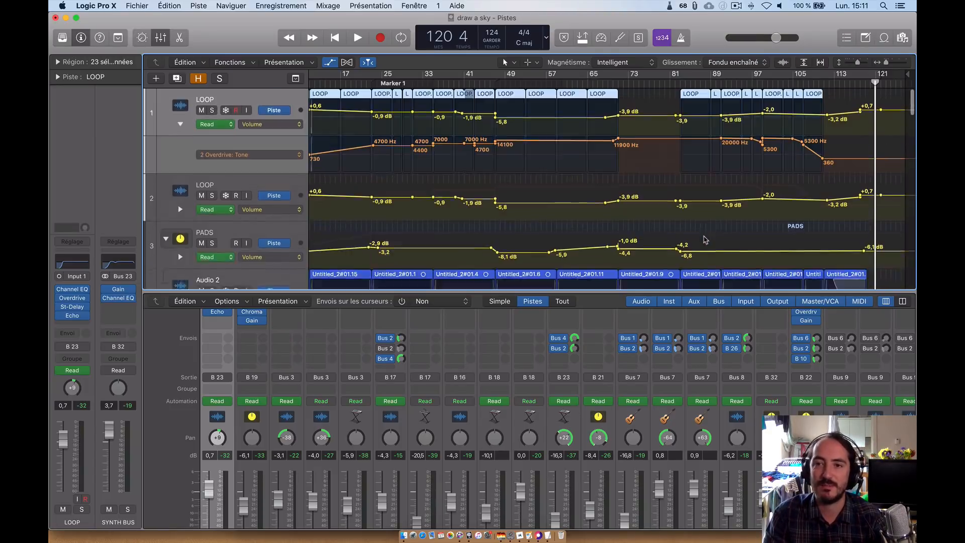
# Step: Hide the automation and the mixer, fit all tracks in view and place the playhead at bar 83
pyautogui.press('a')
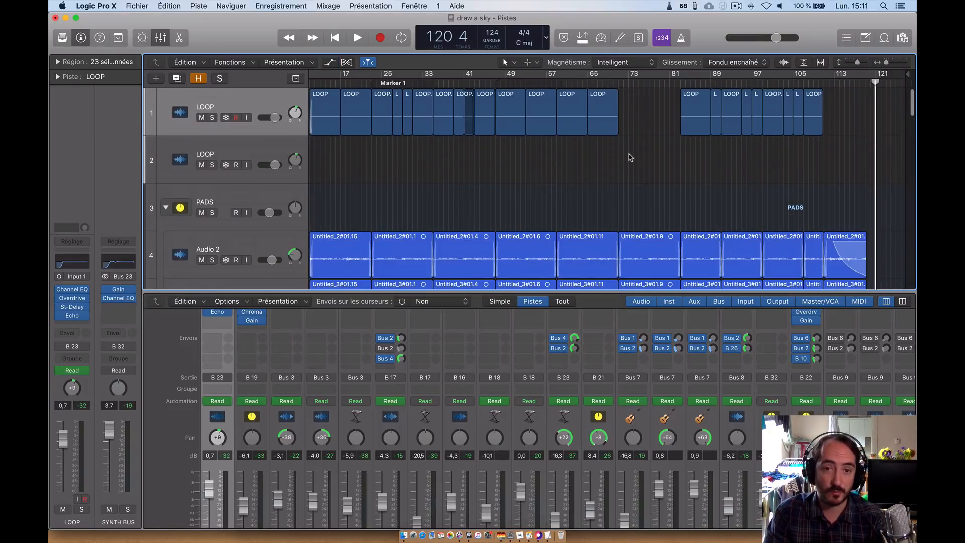
pyautogui.press('super+Up')
pyautogui.click(610, 191)
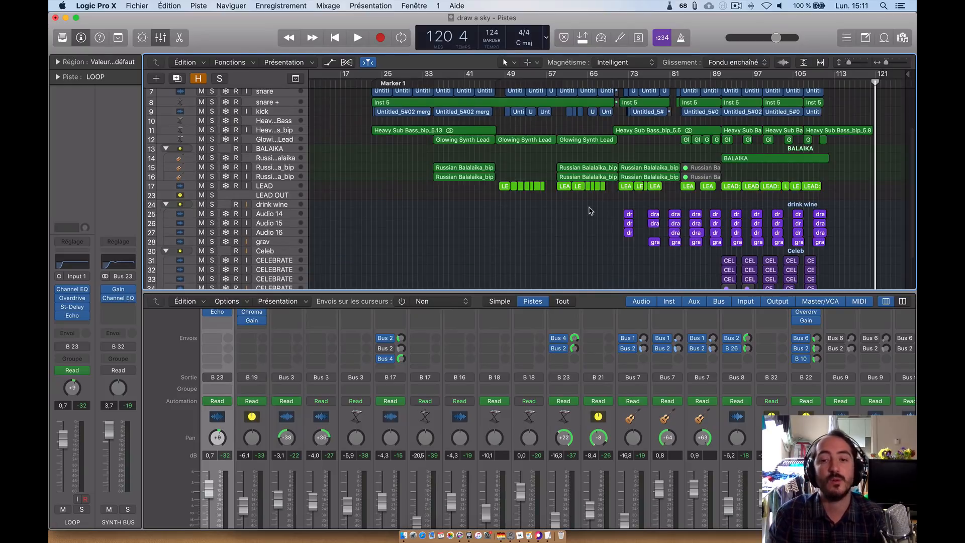
pyautogui.press('x')
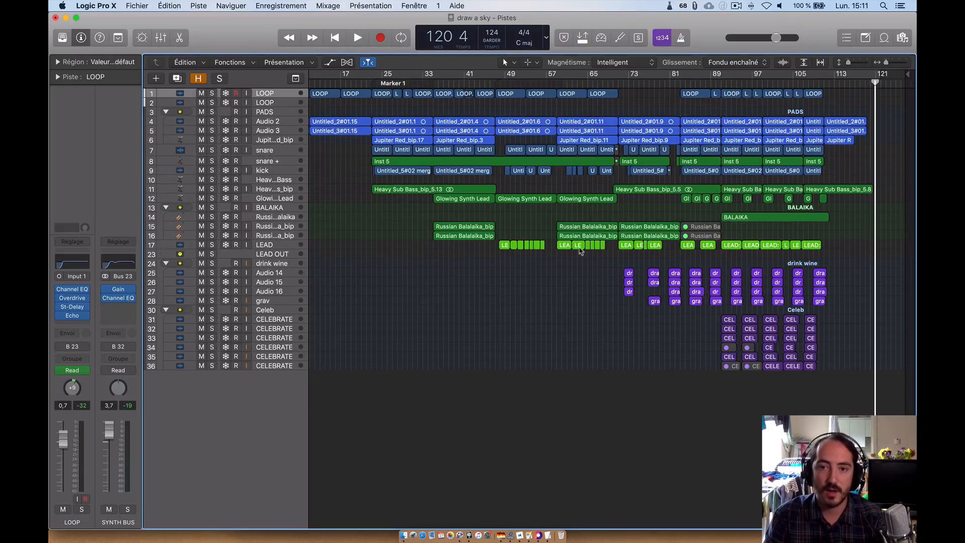
pyautogui.press('z')
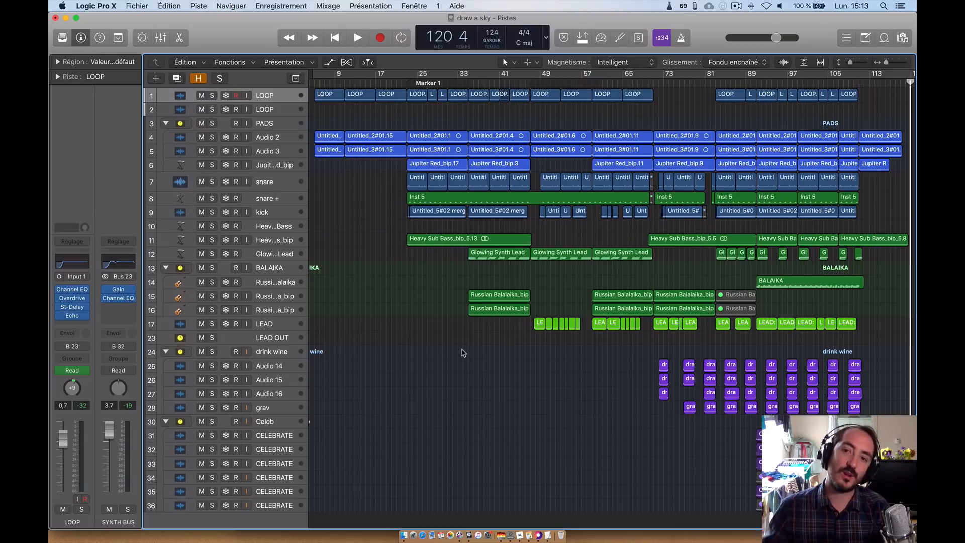
pyautogui.click(718, 83)
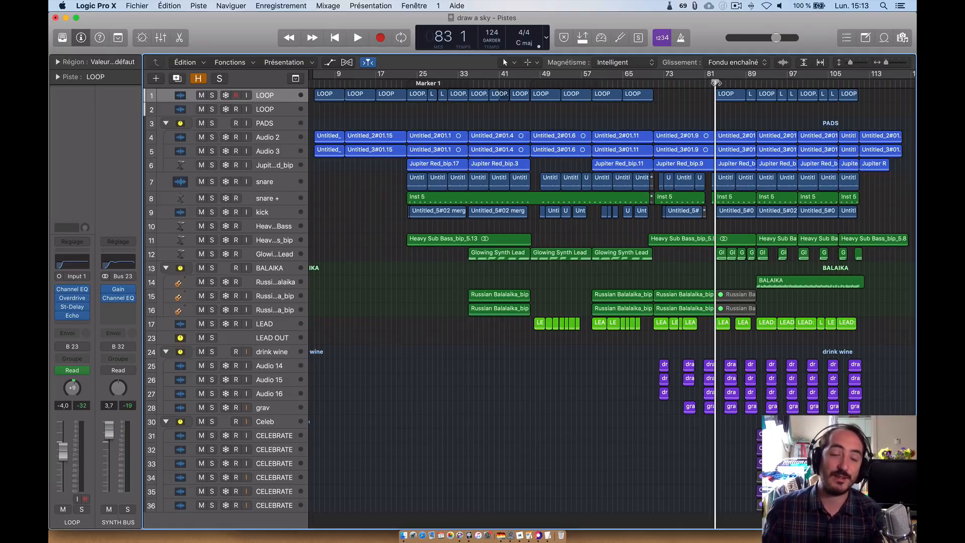